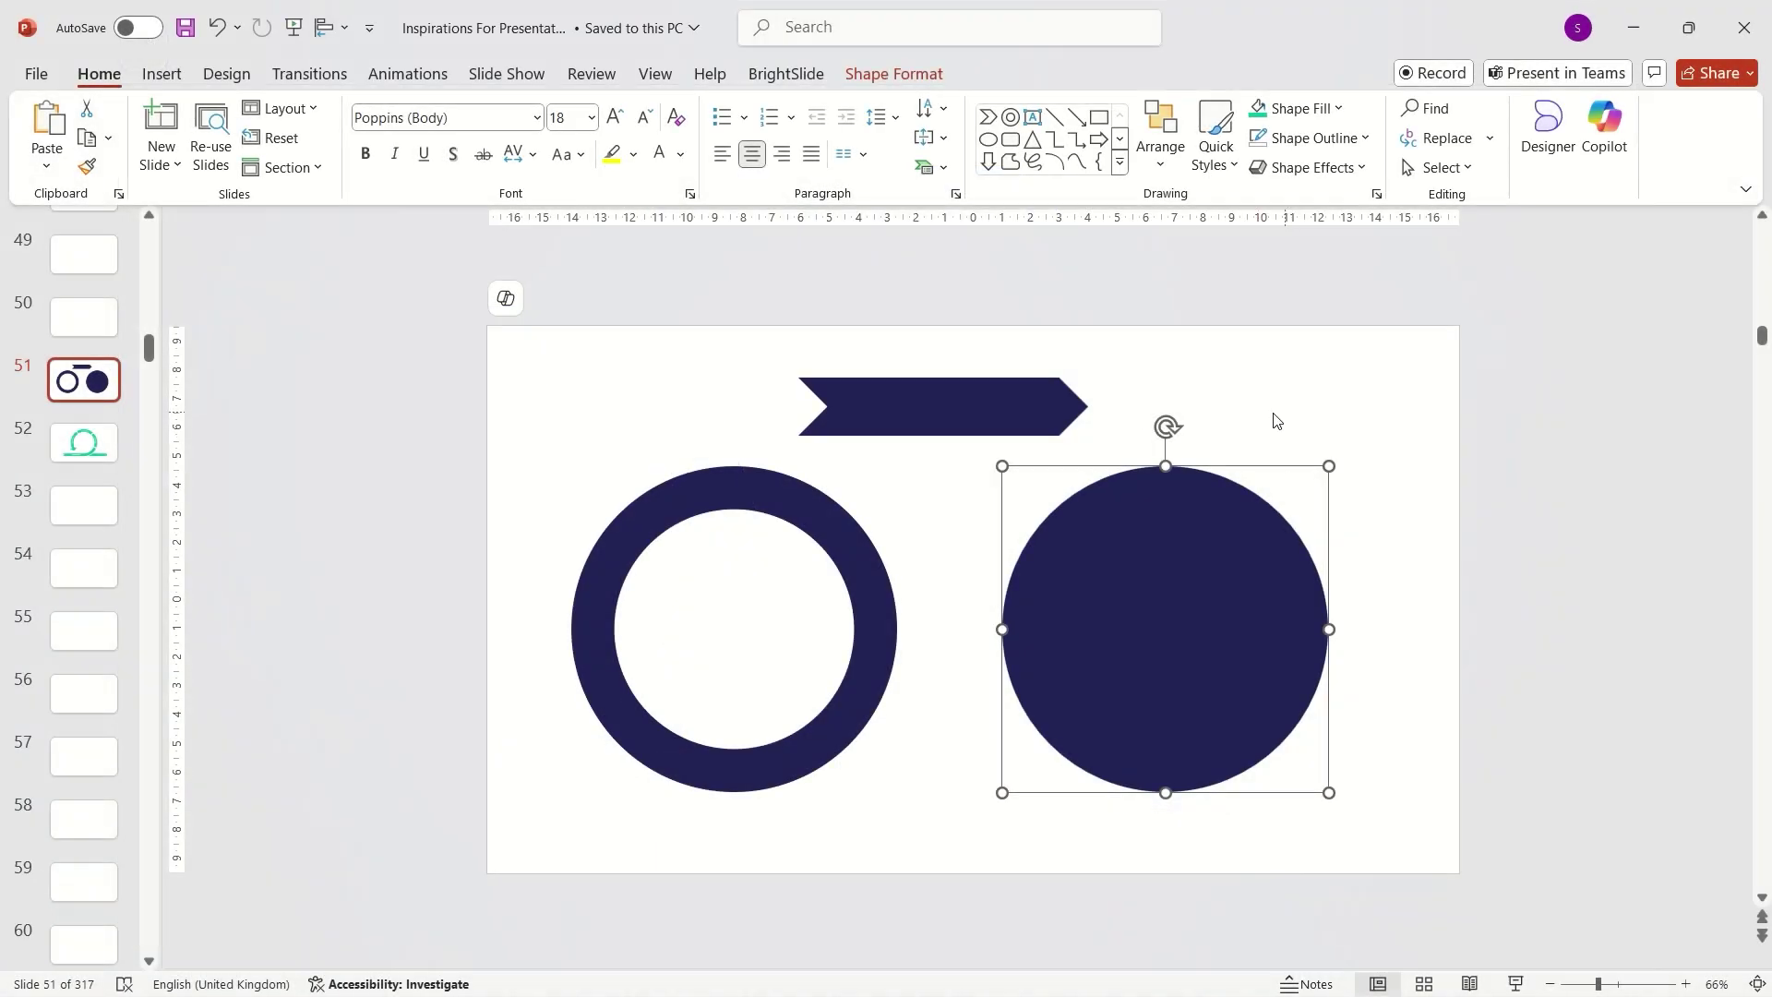
# Select the chevron and solid circle to preview the Merge Shapes options: Union, Combine, Fragment, Intersect, Subtract
pyautogui.click(935, 82)
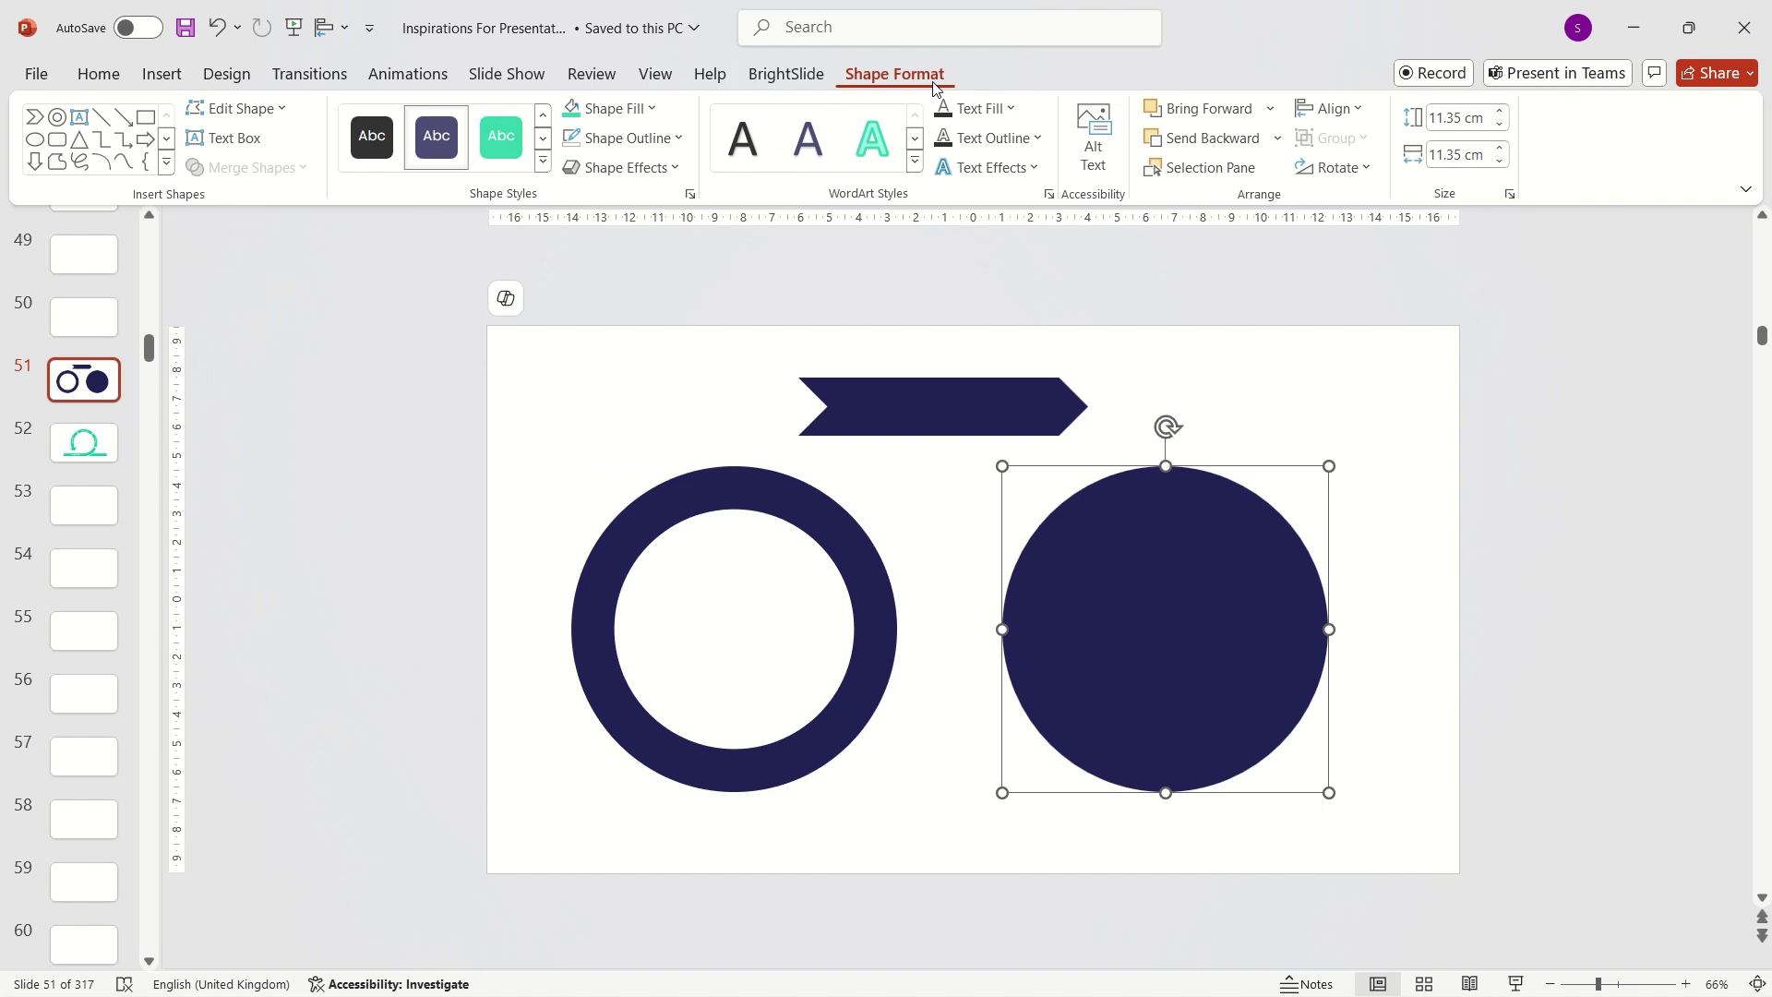
pyautogui.keyDown('shift'); pyautogui.click(895, 415); pyautogui.keyUp('shift')
pyautogui.click(275, 167)
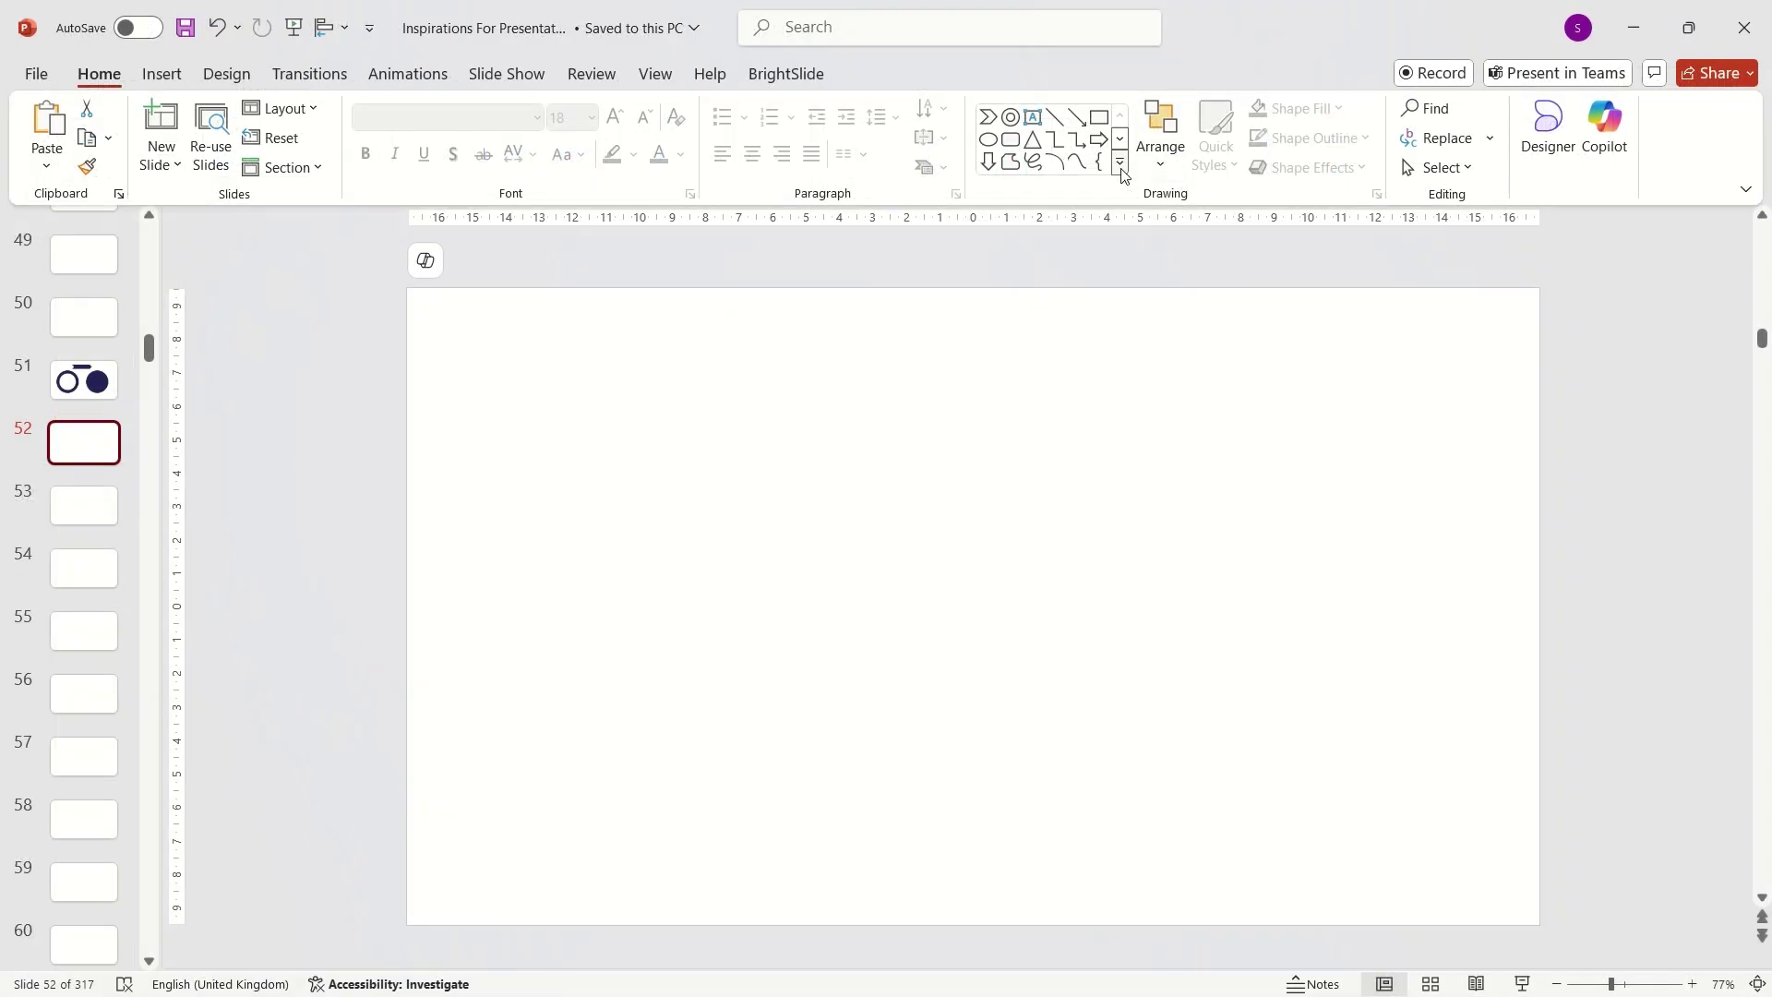
# Draw a large navy donut on slide 52, thin its band, and centre it horizontally
pyautogui.click(1124, 159)
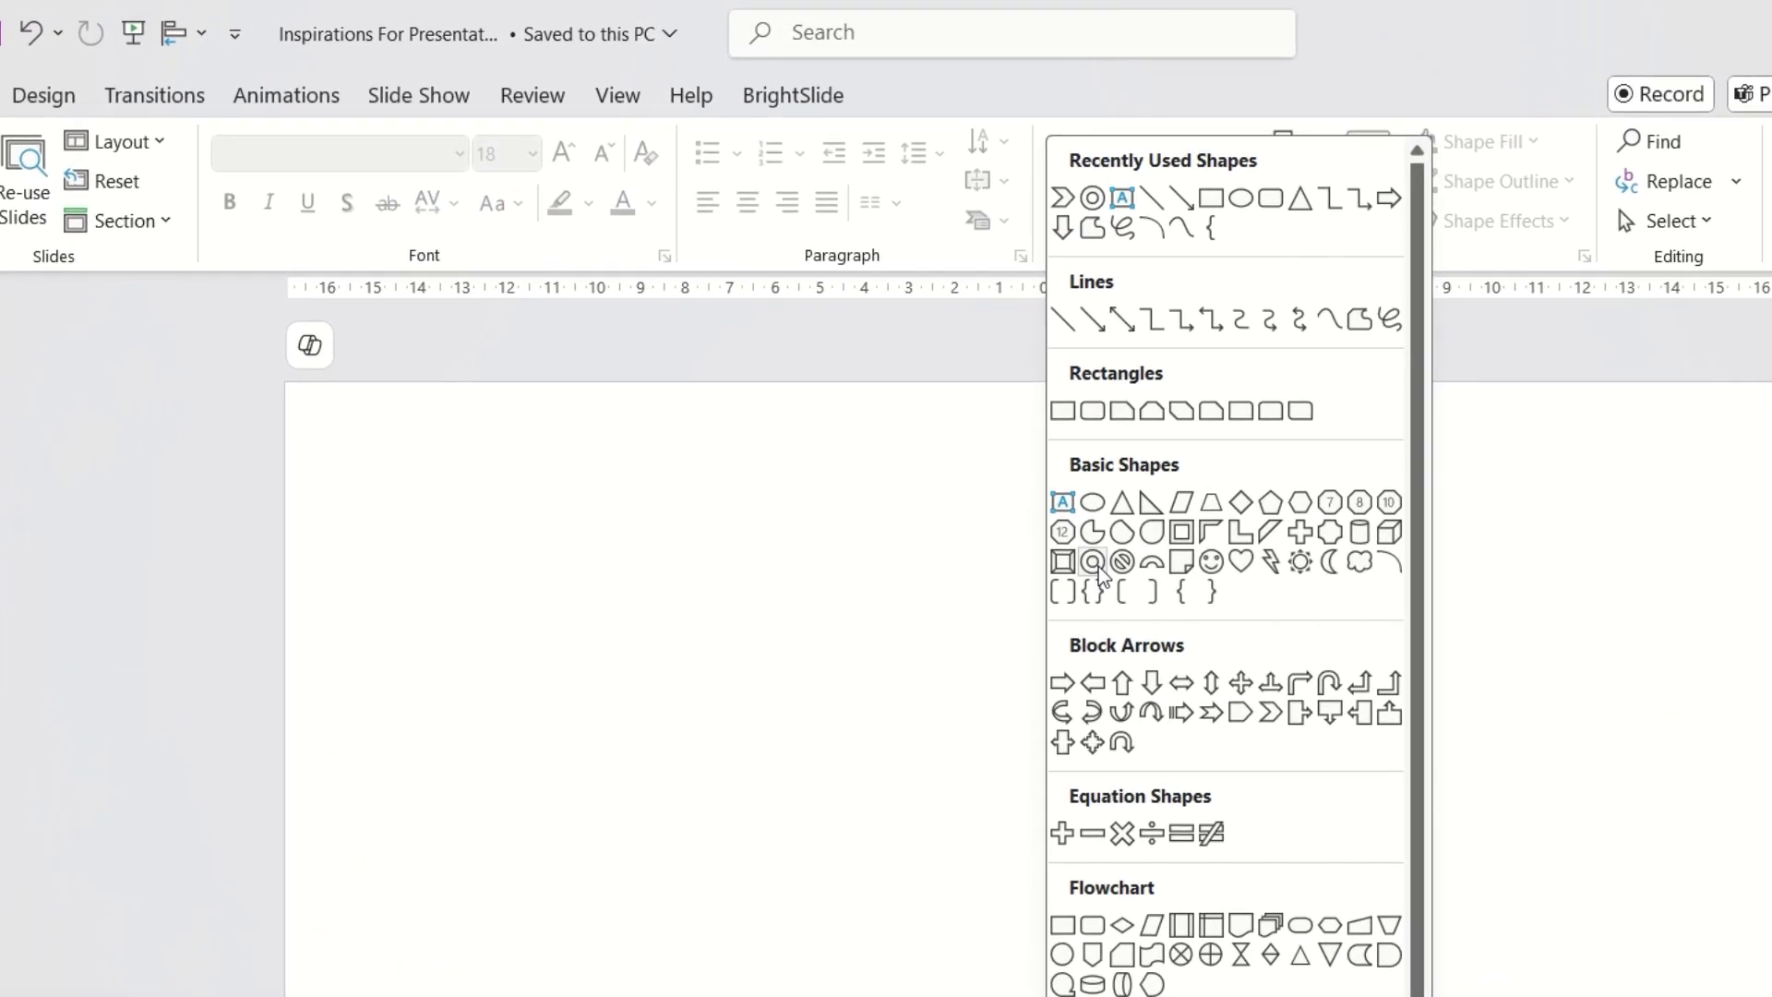
pyautogui.click(1093, 562)
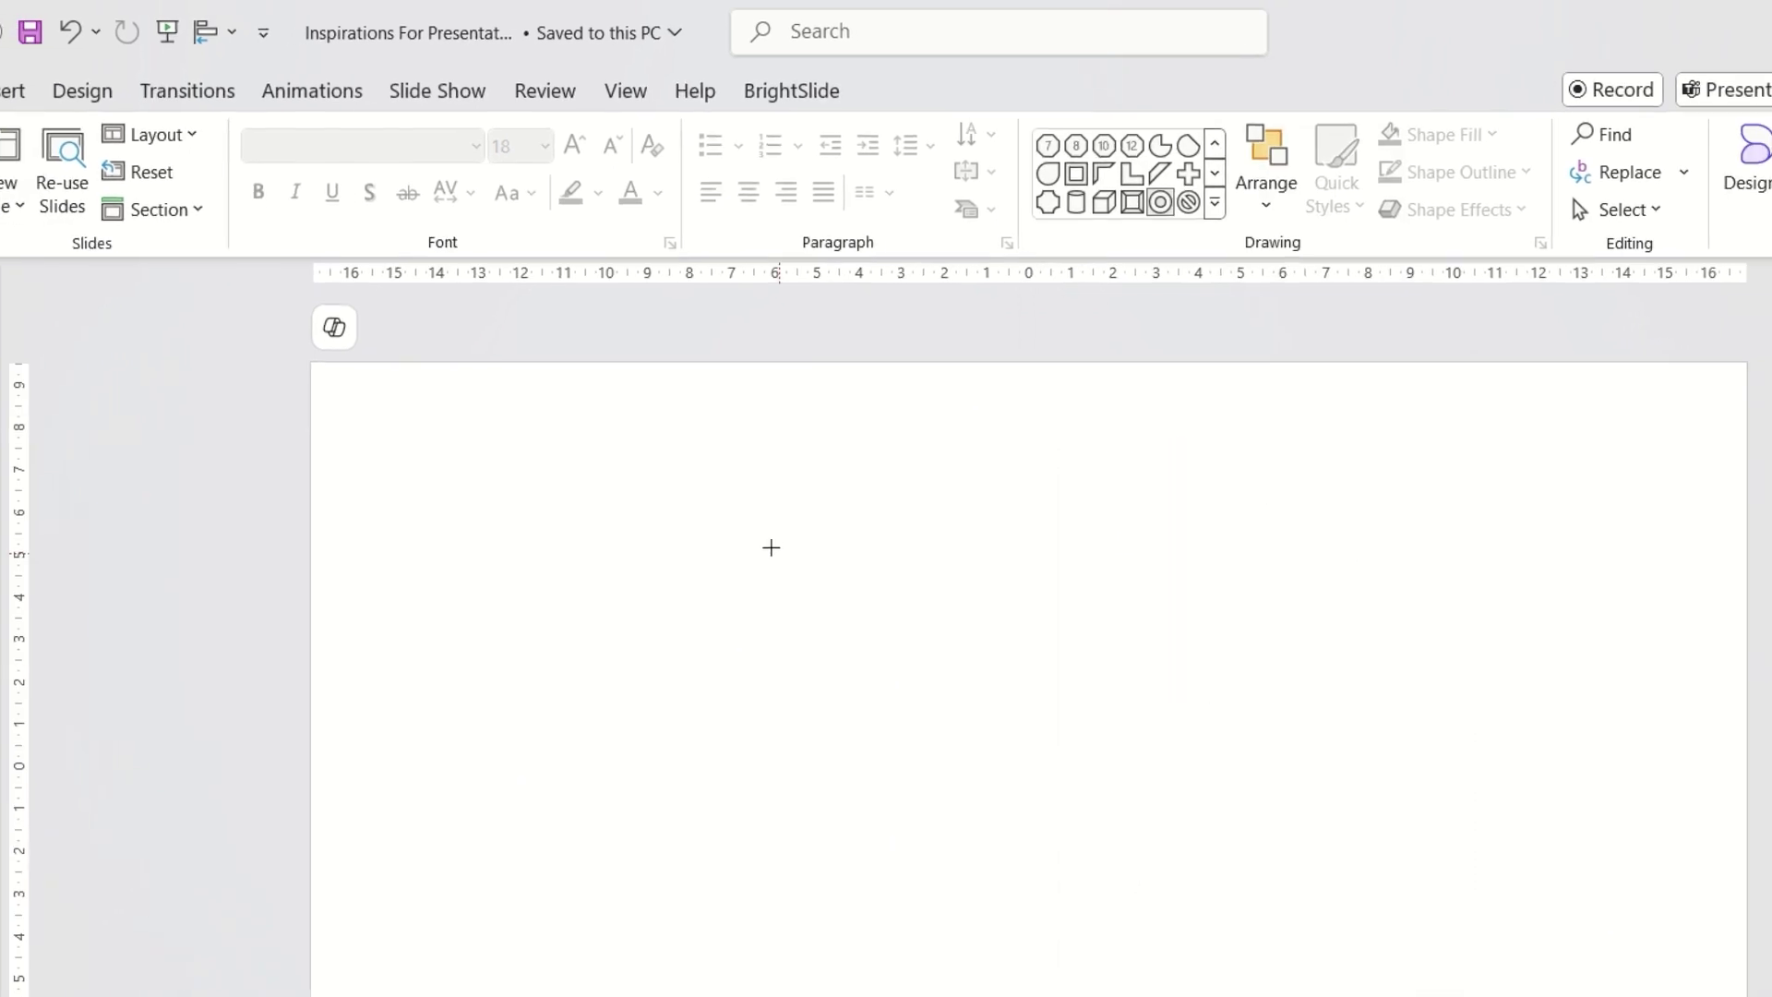
pyautogui.moveTo(731, 540); pyautogui.dragTo(1294, 996)
pyautogui.moveTo(1163, 753); pyautogui.dragTo(1197, 863)
pyautogui.moveTo(1098, 555); pyautogui.dragTo(1099, 514)
pyautogui.moveTo(851, 589)
pyautogui.mouseDown()
pyautogui.moveTo(787, 599)
pyautogui.moveTo(923, 587)
pyautogui.moveTo(784, 588)
pyautogui.mouseUp()
pyautogui.click(1331, 108)
pyautogui.click(1345, 170)
# Centre the ring vertically, then draw an Arrow: Chevron across the ring's bottom
pyautogui.click(1345, 268)
pyautogui.click(1348, 515)
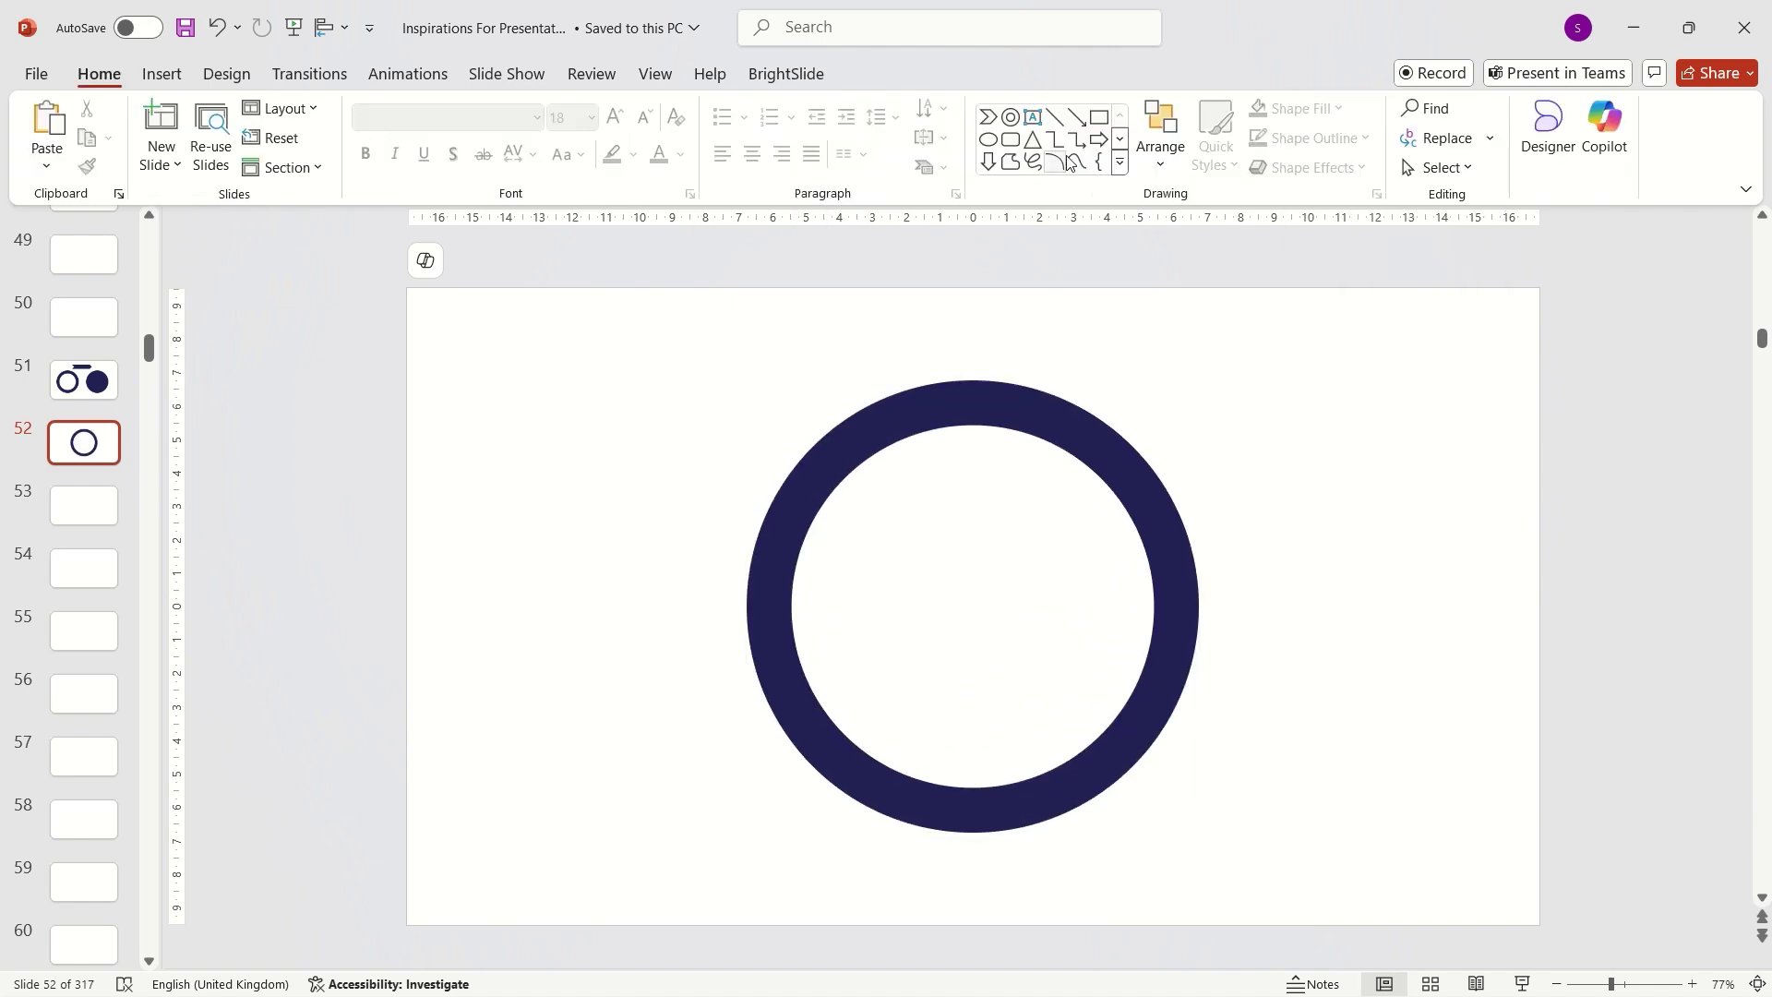
pyautogui.click(1121, 157)
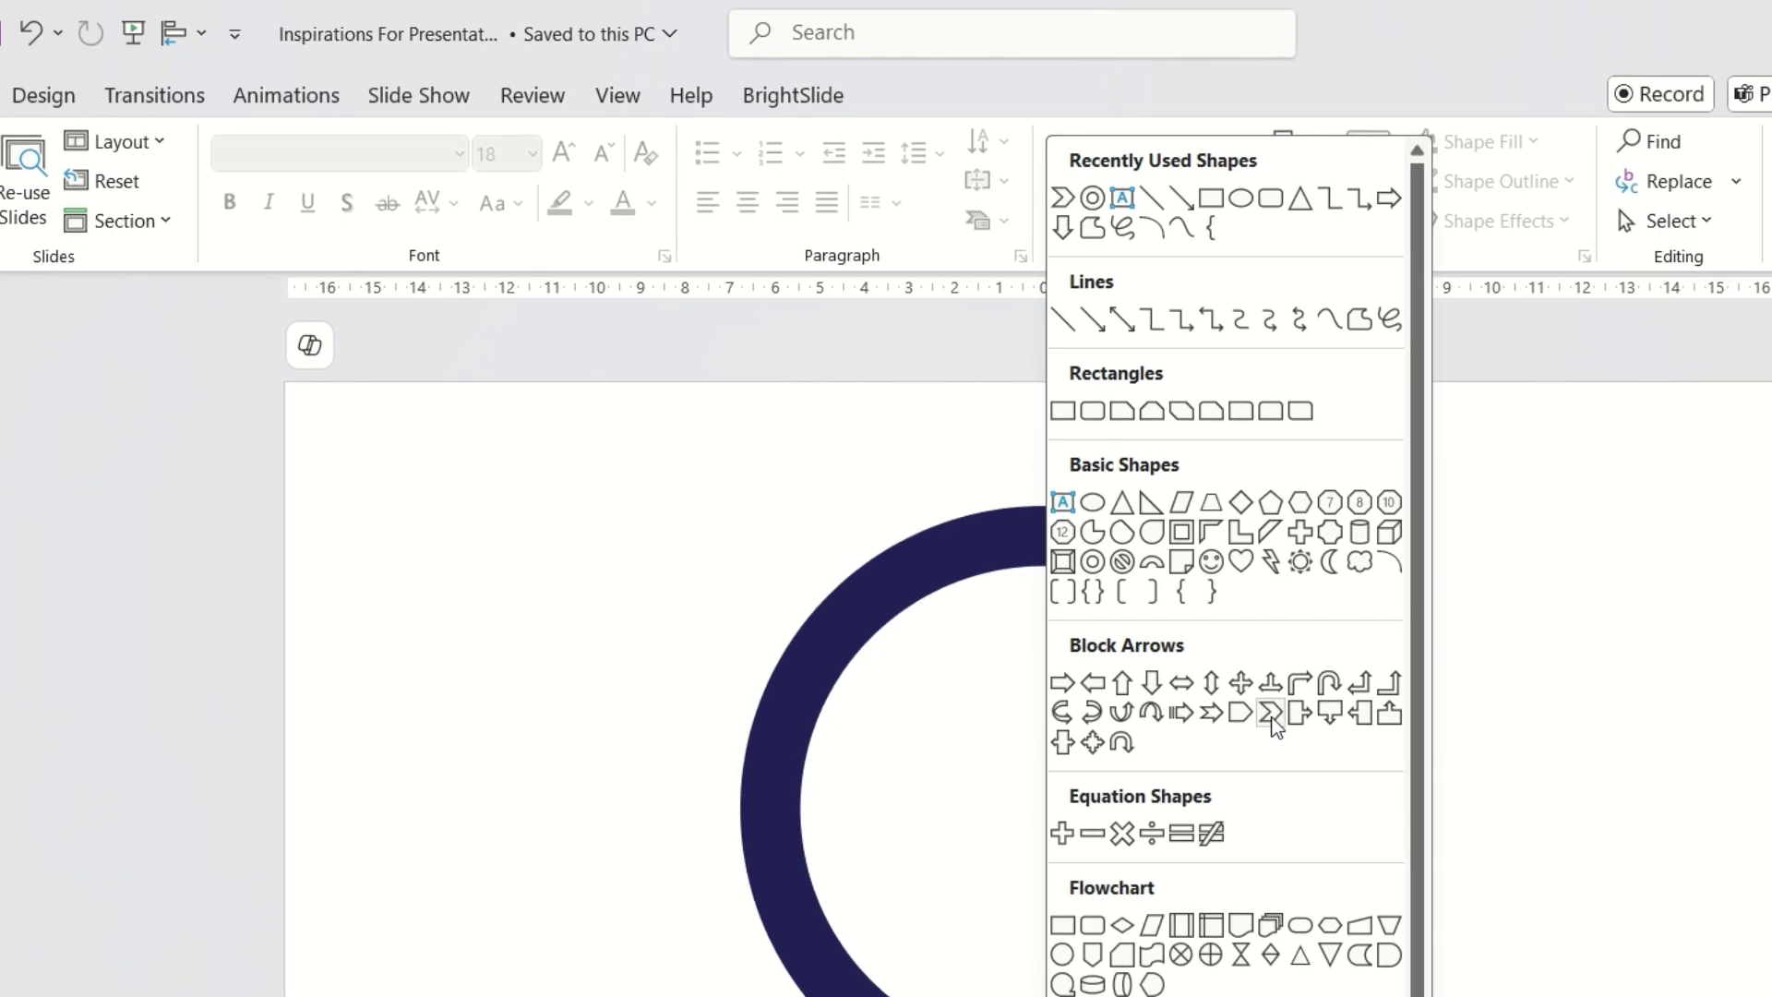
pyautogui.click(1272, 713)
pyautogui.moveTo(336, 828); pyautogui.dragTo(523, 901)
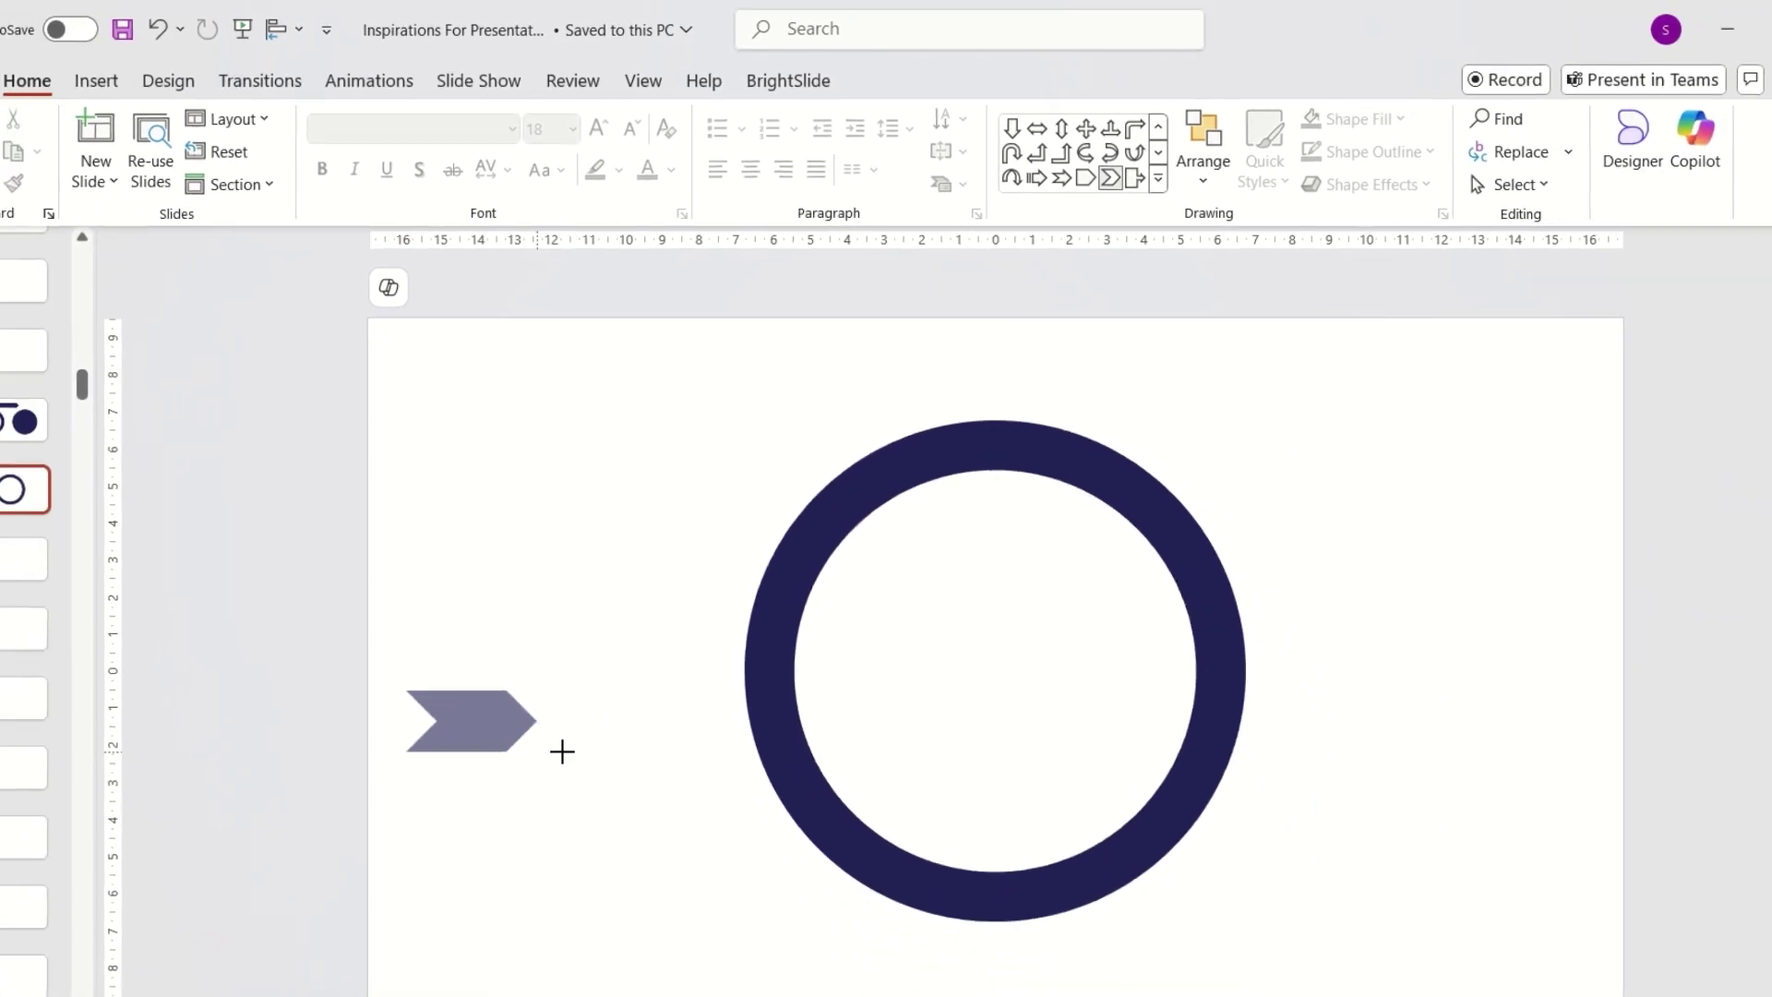
pyautogui.moveTo(562, 751); pyautogui.dragTo(599, 786)
pyautogui.moveTo(616, 712); pyautogui.dragTo(899, 758)
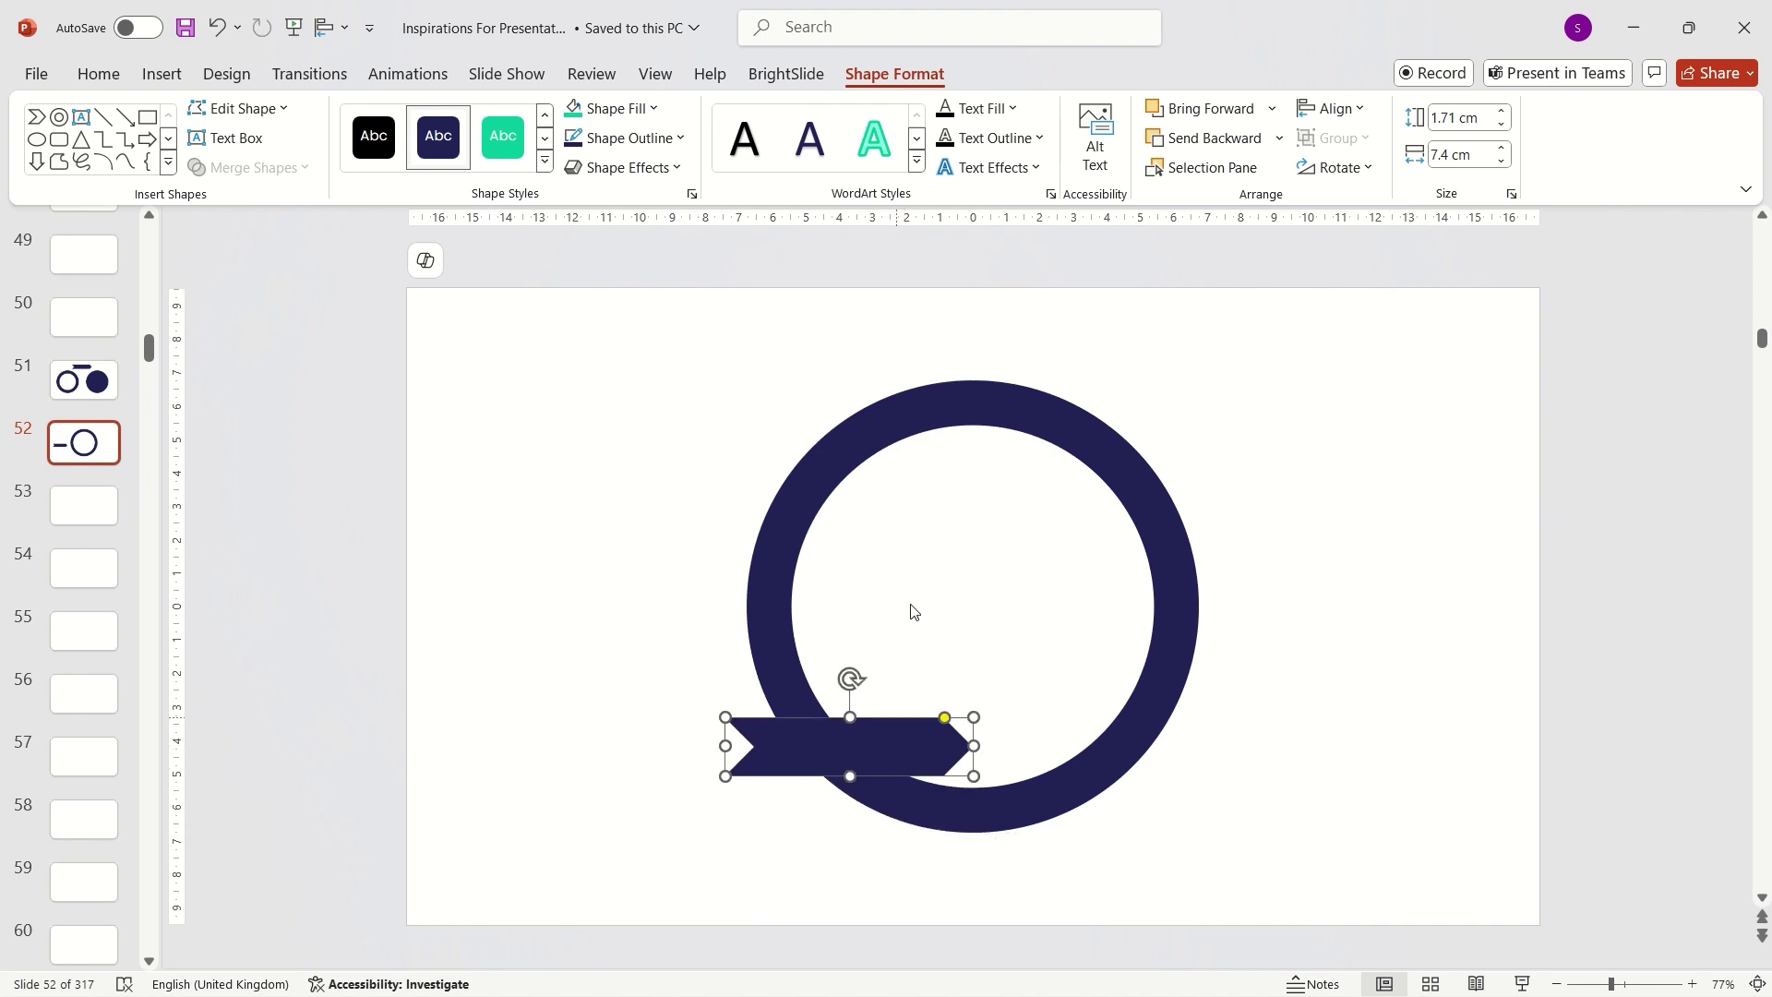
# Give the chevron the green shape style, make it thinner, and shift it right
pyautogui.click(587, 111)
pyautogui.scroll(10, 966, 775)
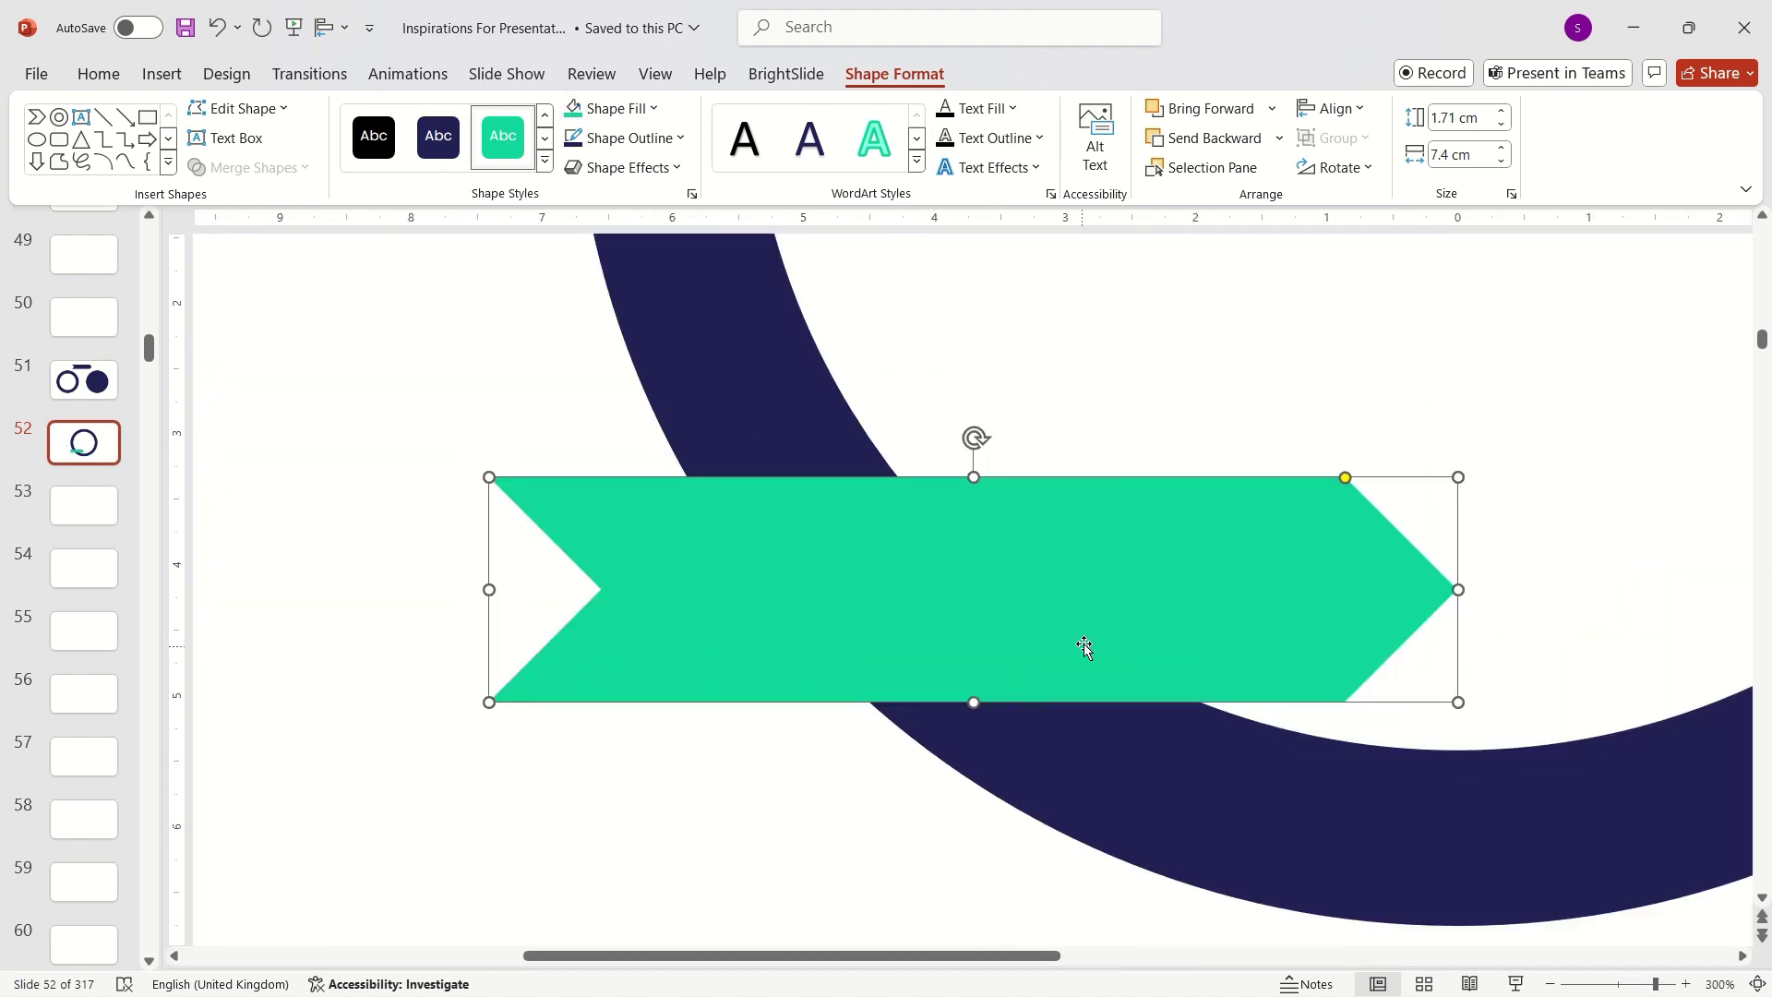
pyautogui.moveTo(1138, 702); pyautogui.dragTo(1147, 749)
pyautogui.scroll(-3, 1202, 730)
pyautogui.moveTo(1117, 625); pyautogui.dragTo(1205, 626)
# Send a chevron behind the ring and place a second chevron on the ring's left
pyautogui.rightClick(1287, 660)
pyautogui.click(1343, 574)
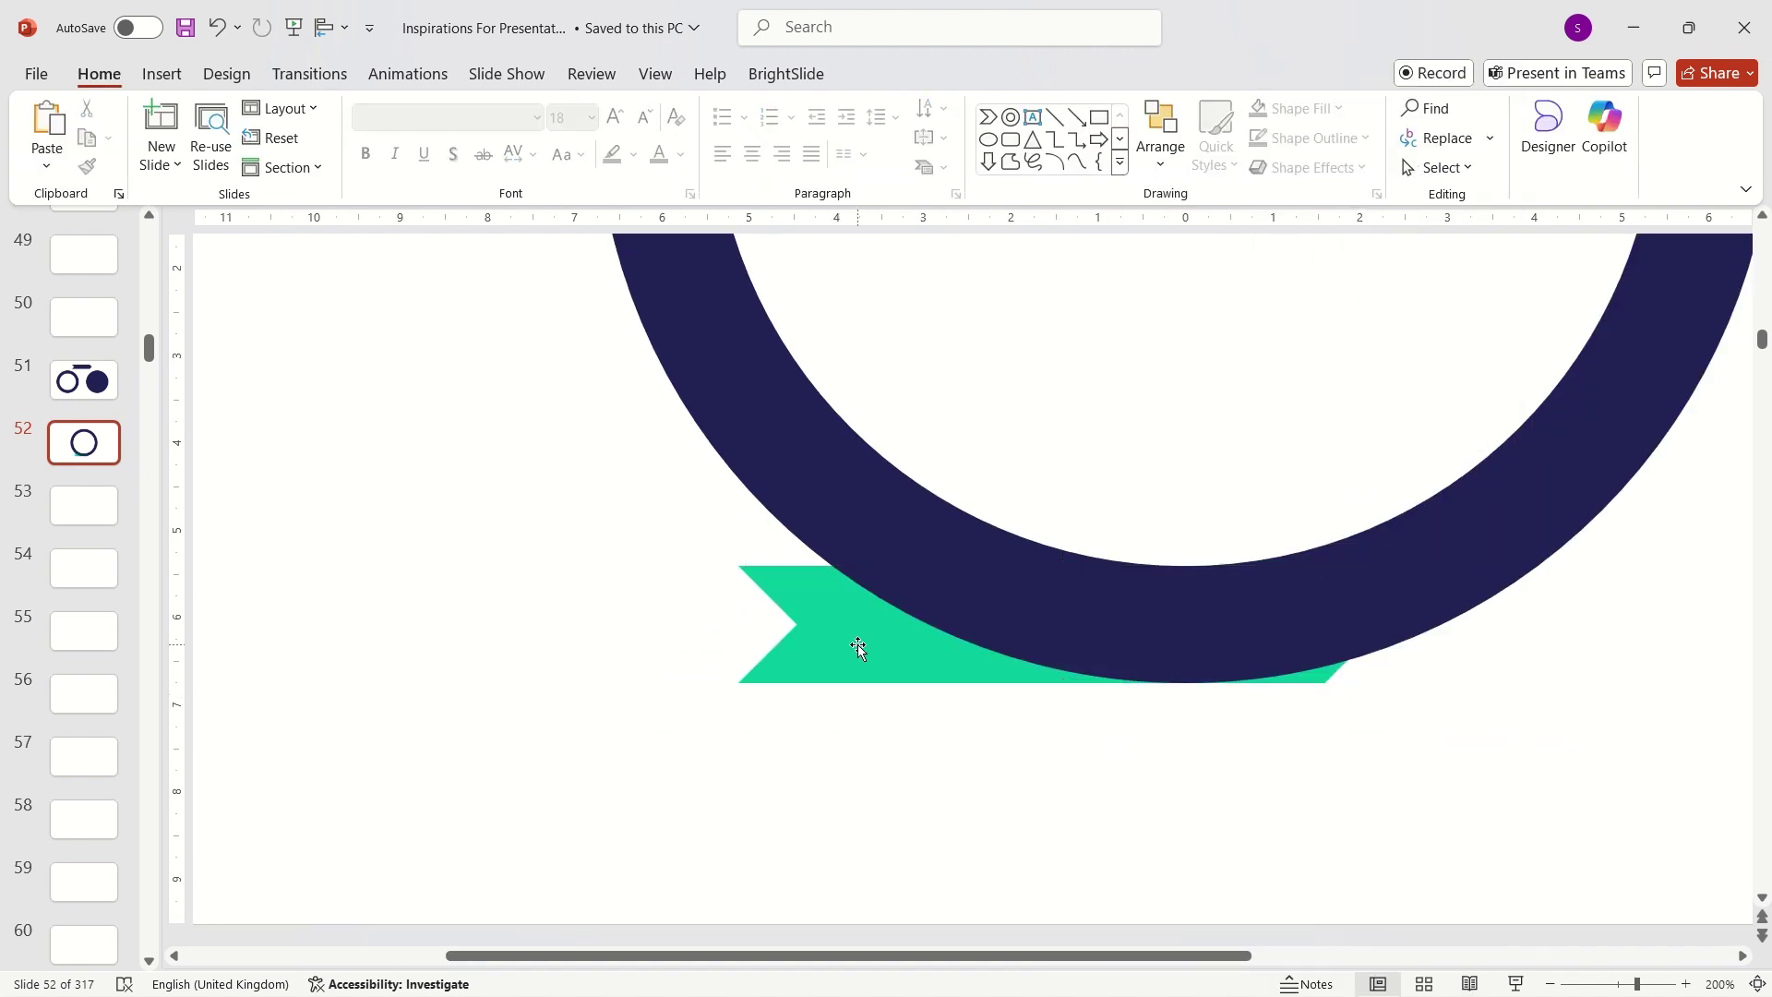
pyautogui.moveTo(872, 651); pyautogui.dragTo(673, 653)
pyautogui.scroll(-5, 673, 652)
pyautogui.moveTo(783, 816); pyautogui.dragTo(1139, 766)
# Align the two green chevrons to the same height
pyautogui.keyDown('shift'); pyautogui.click(756, 811); pyautogui.keyUp('shift')
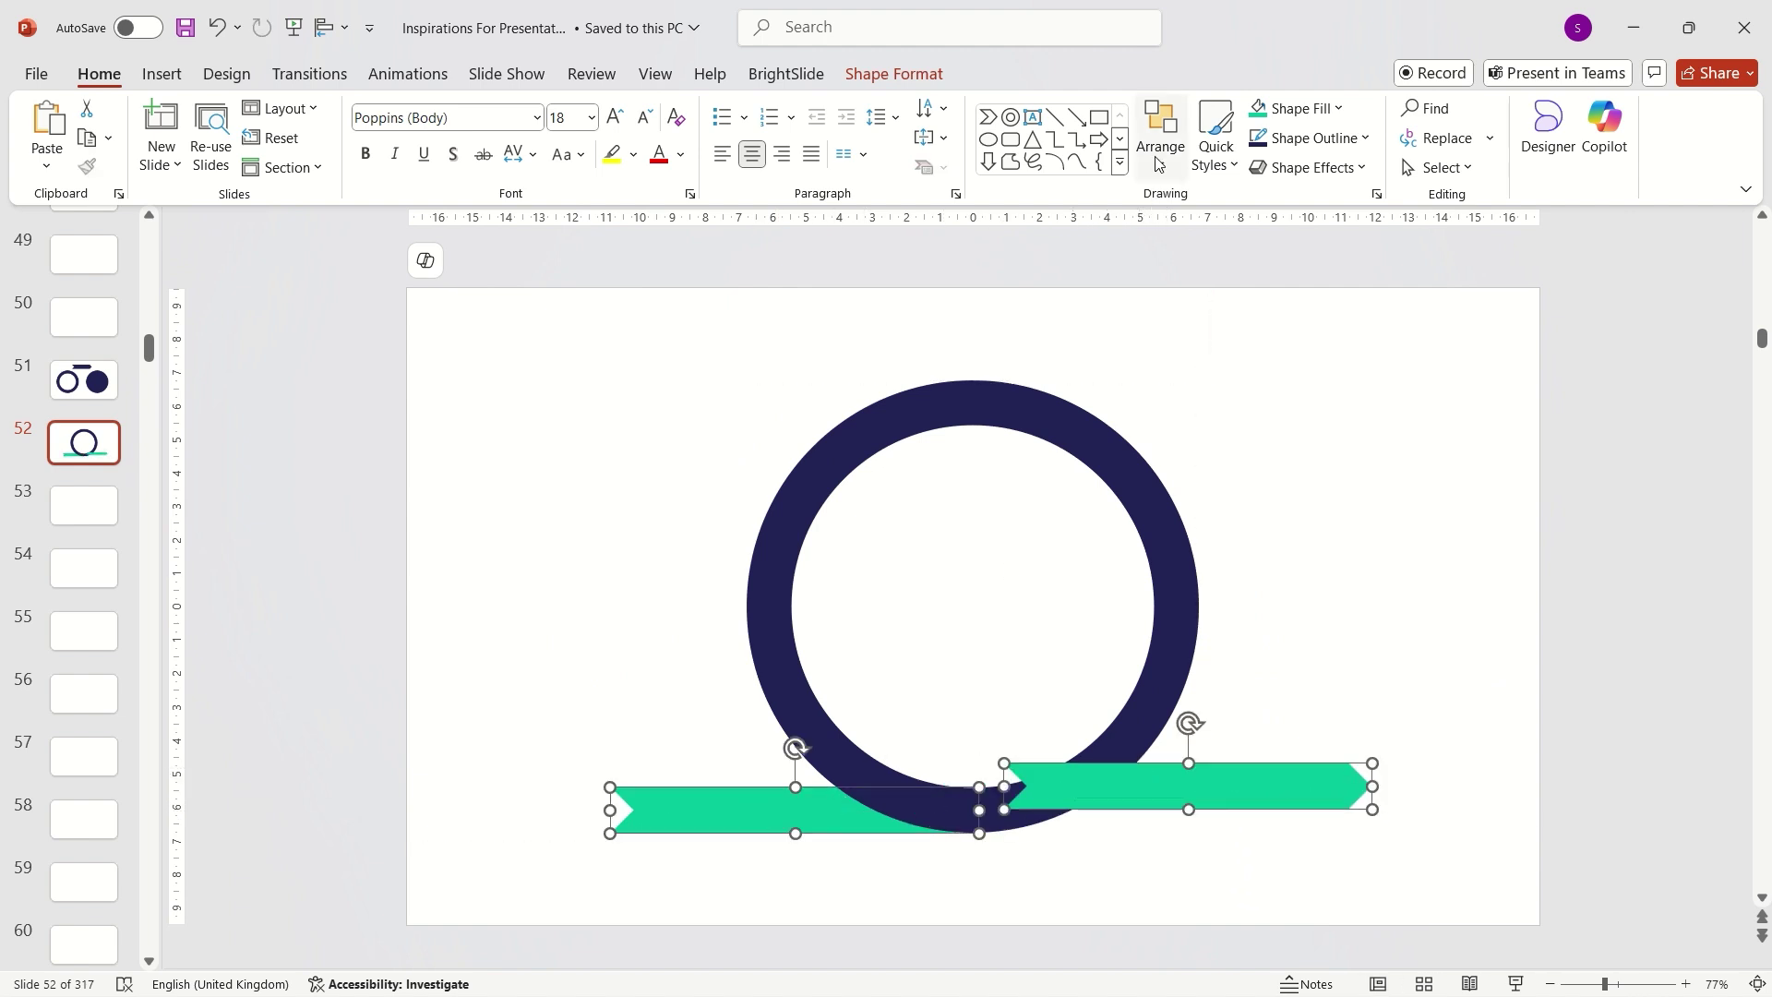
pyautogui.click(909, 83)
pyautogui.click(1332, 108)
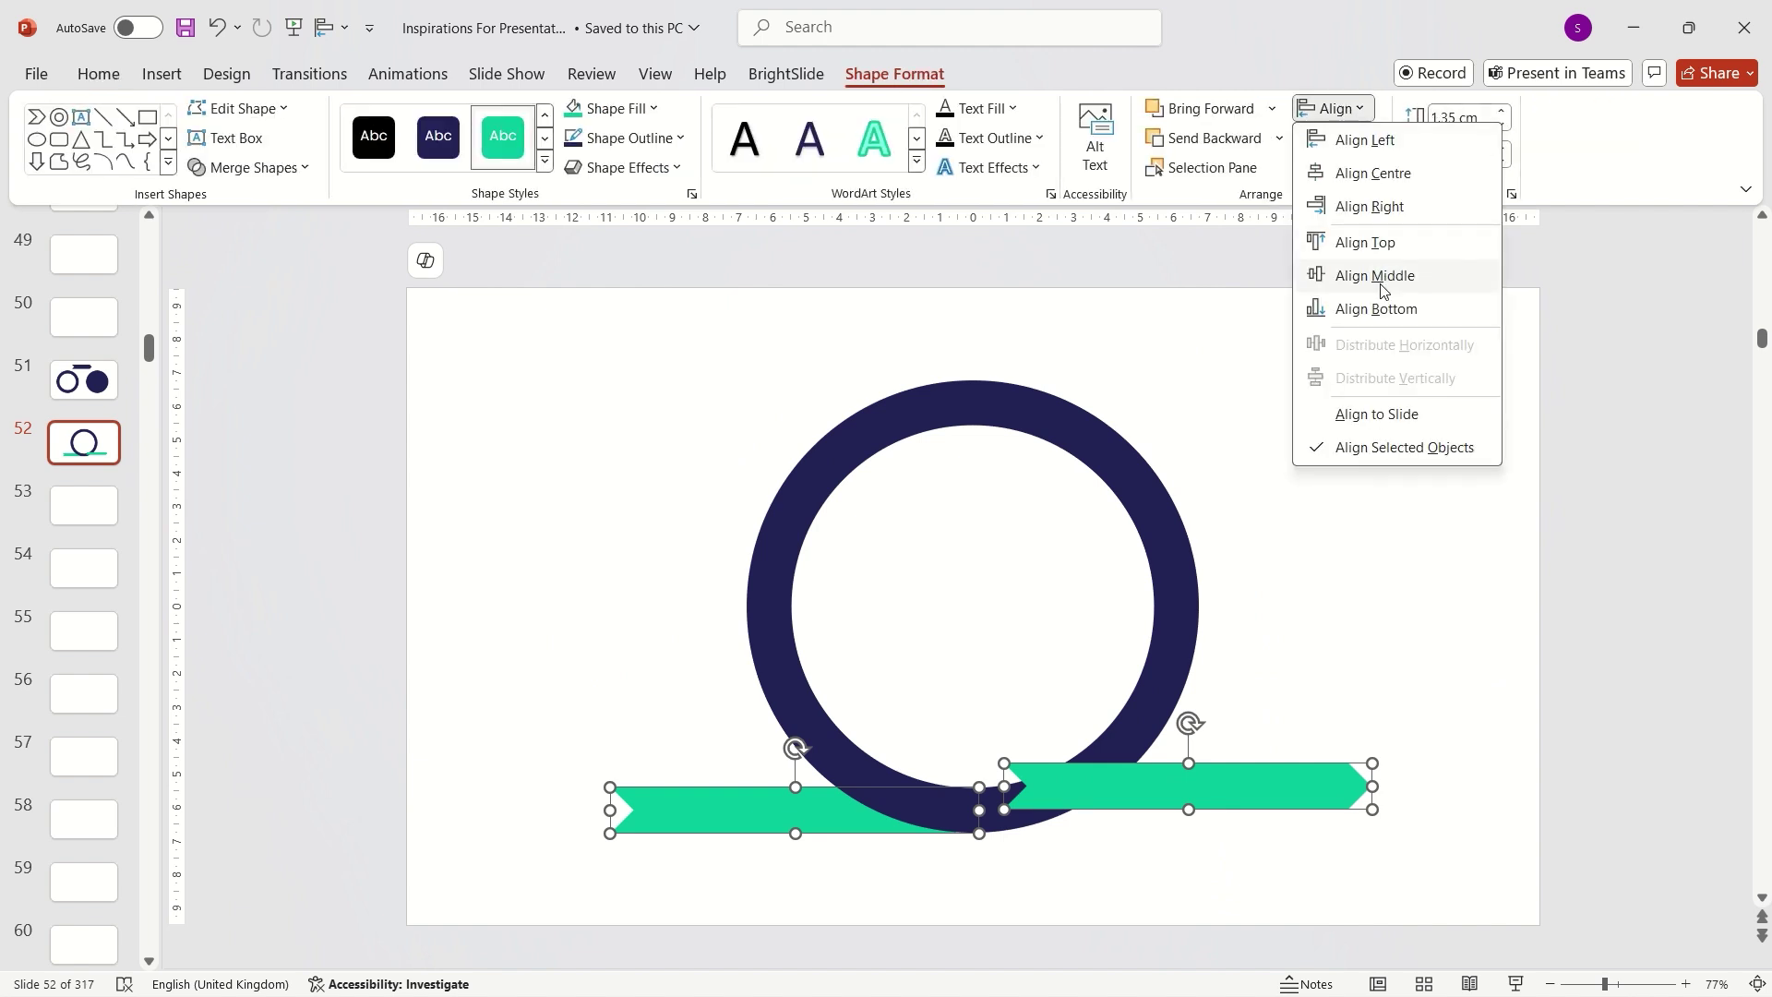
pyautogui.click(1346, 304)
pyautogui.click(1377, 552)
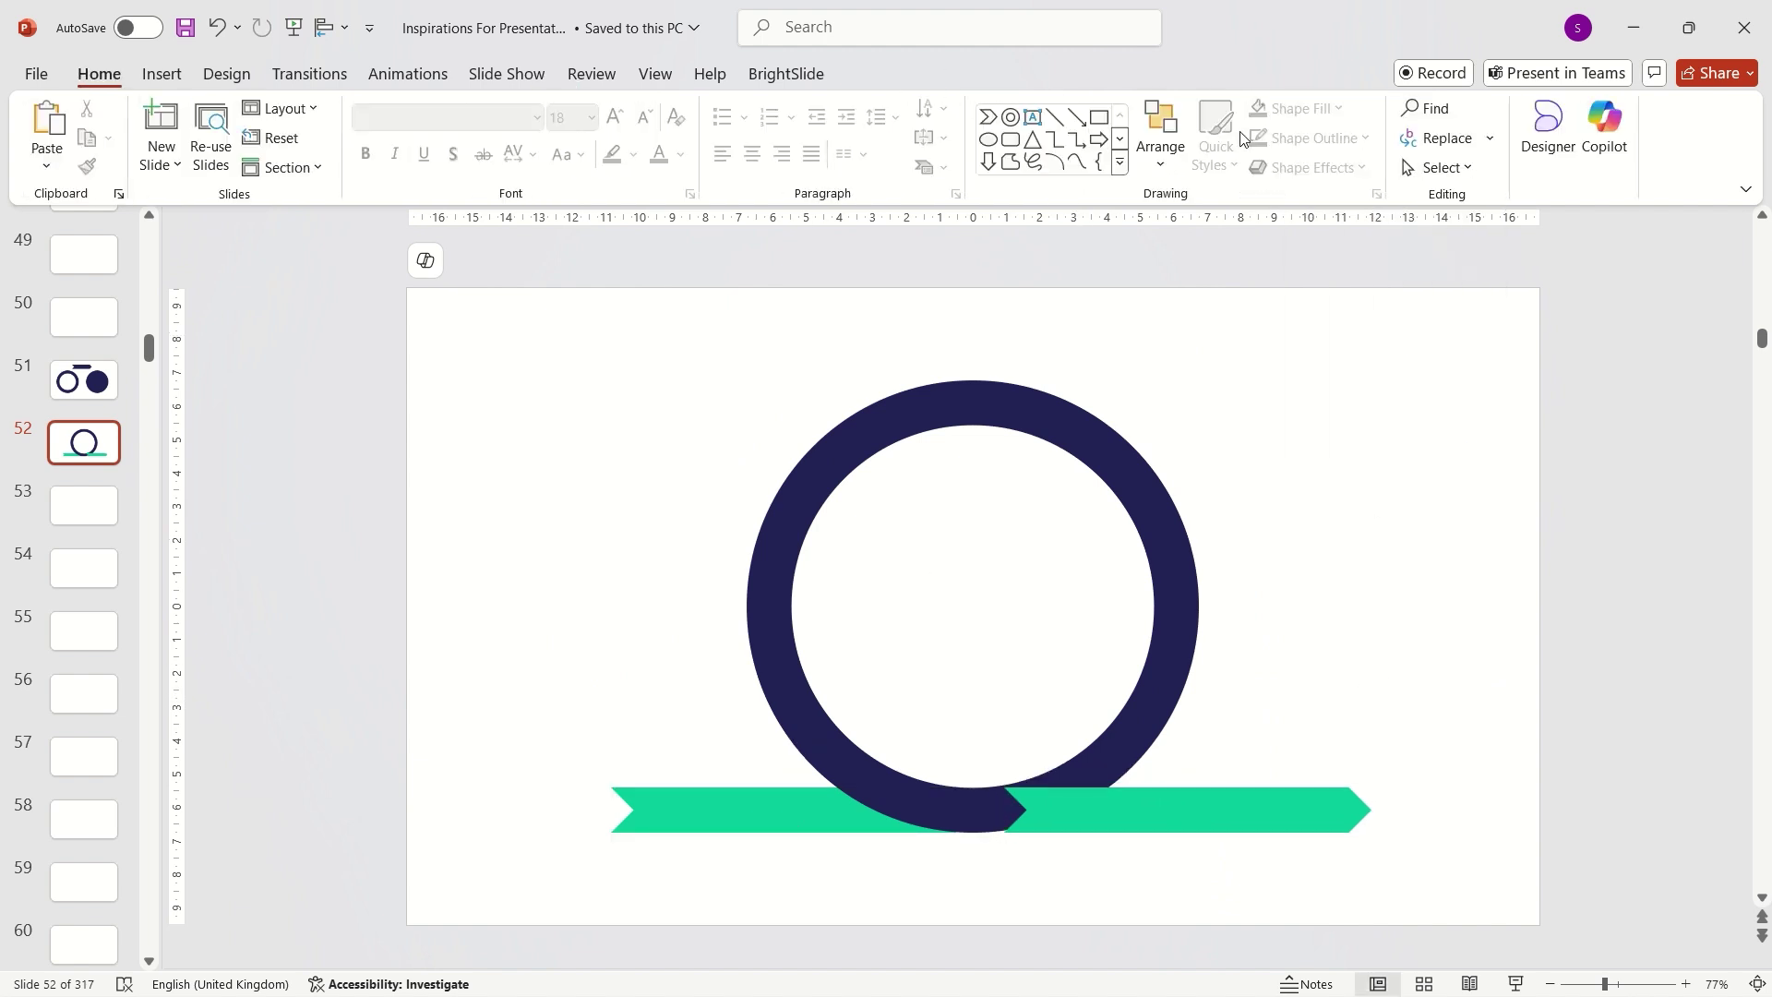
# Draw a circle over the ring, send it to back, and fill it light blue
pyautogui.click(996, 146)
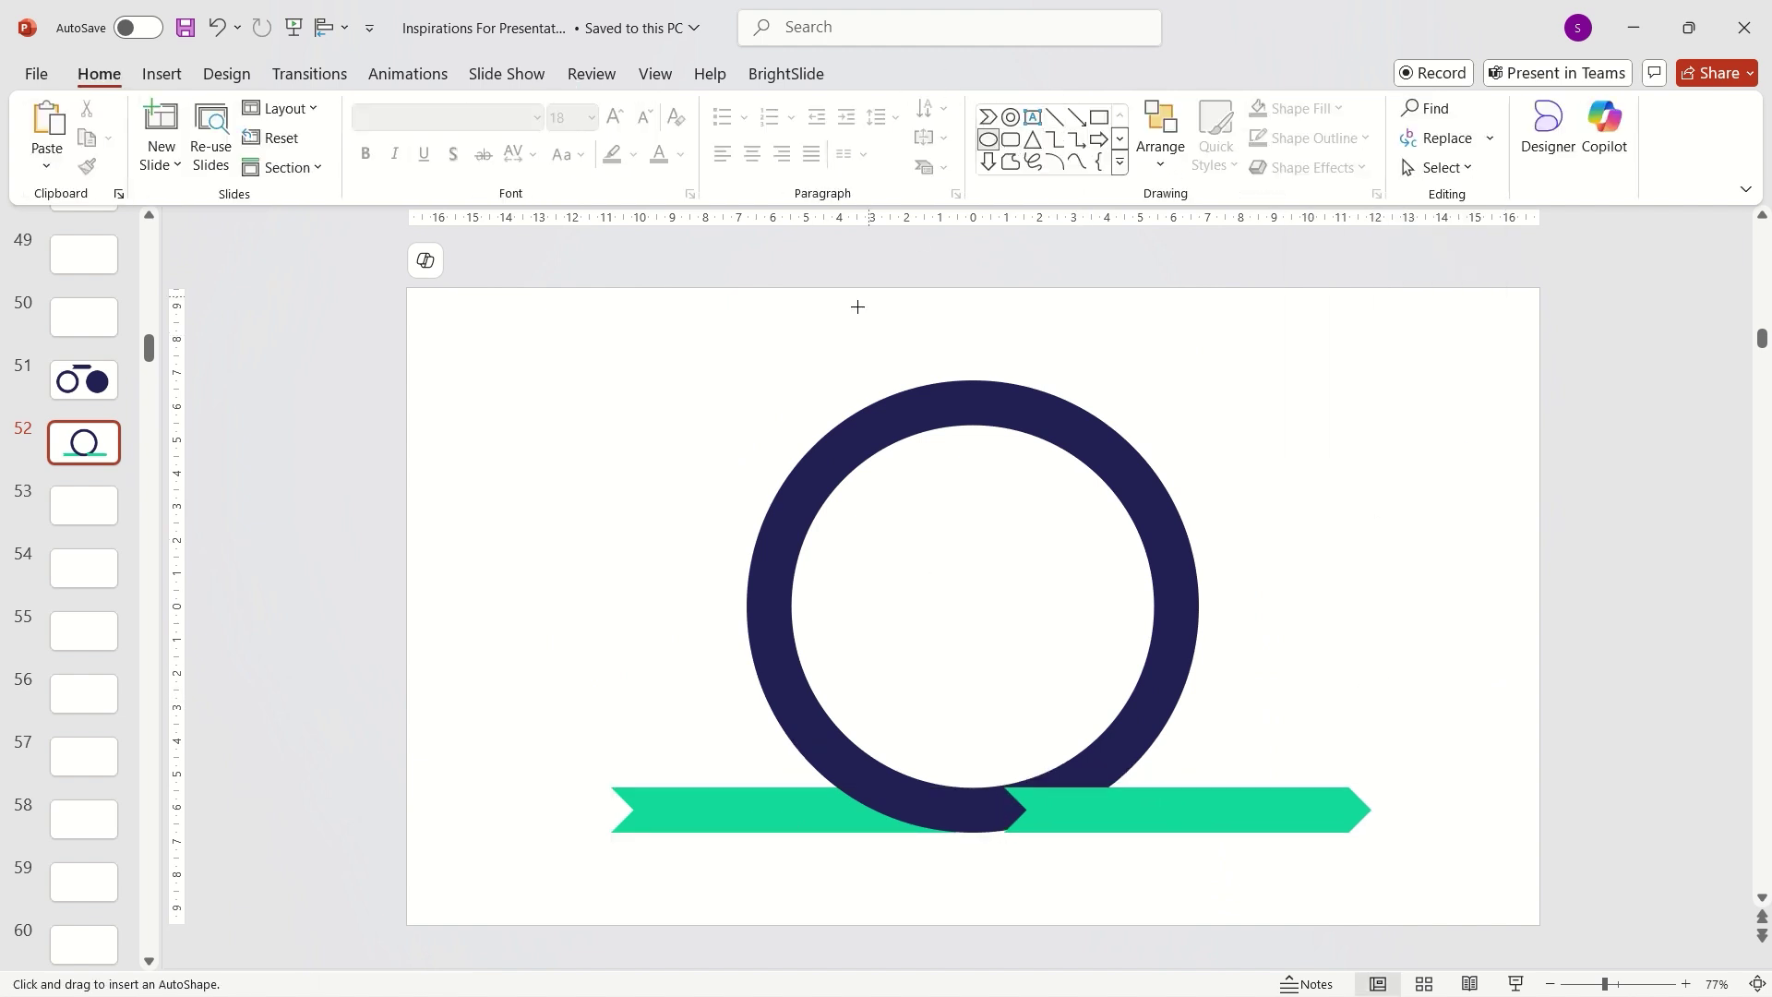
pyautogui.moveTo(746, 338); pyautogui.dragTo(1238, 724)
pyautogui.moveTo(1143, 538); pyautogui.dragTo(1127, 546)
pyautogui.rightClick(1077, 530)
pyautogui.click(1161, 435)
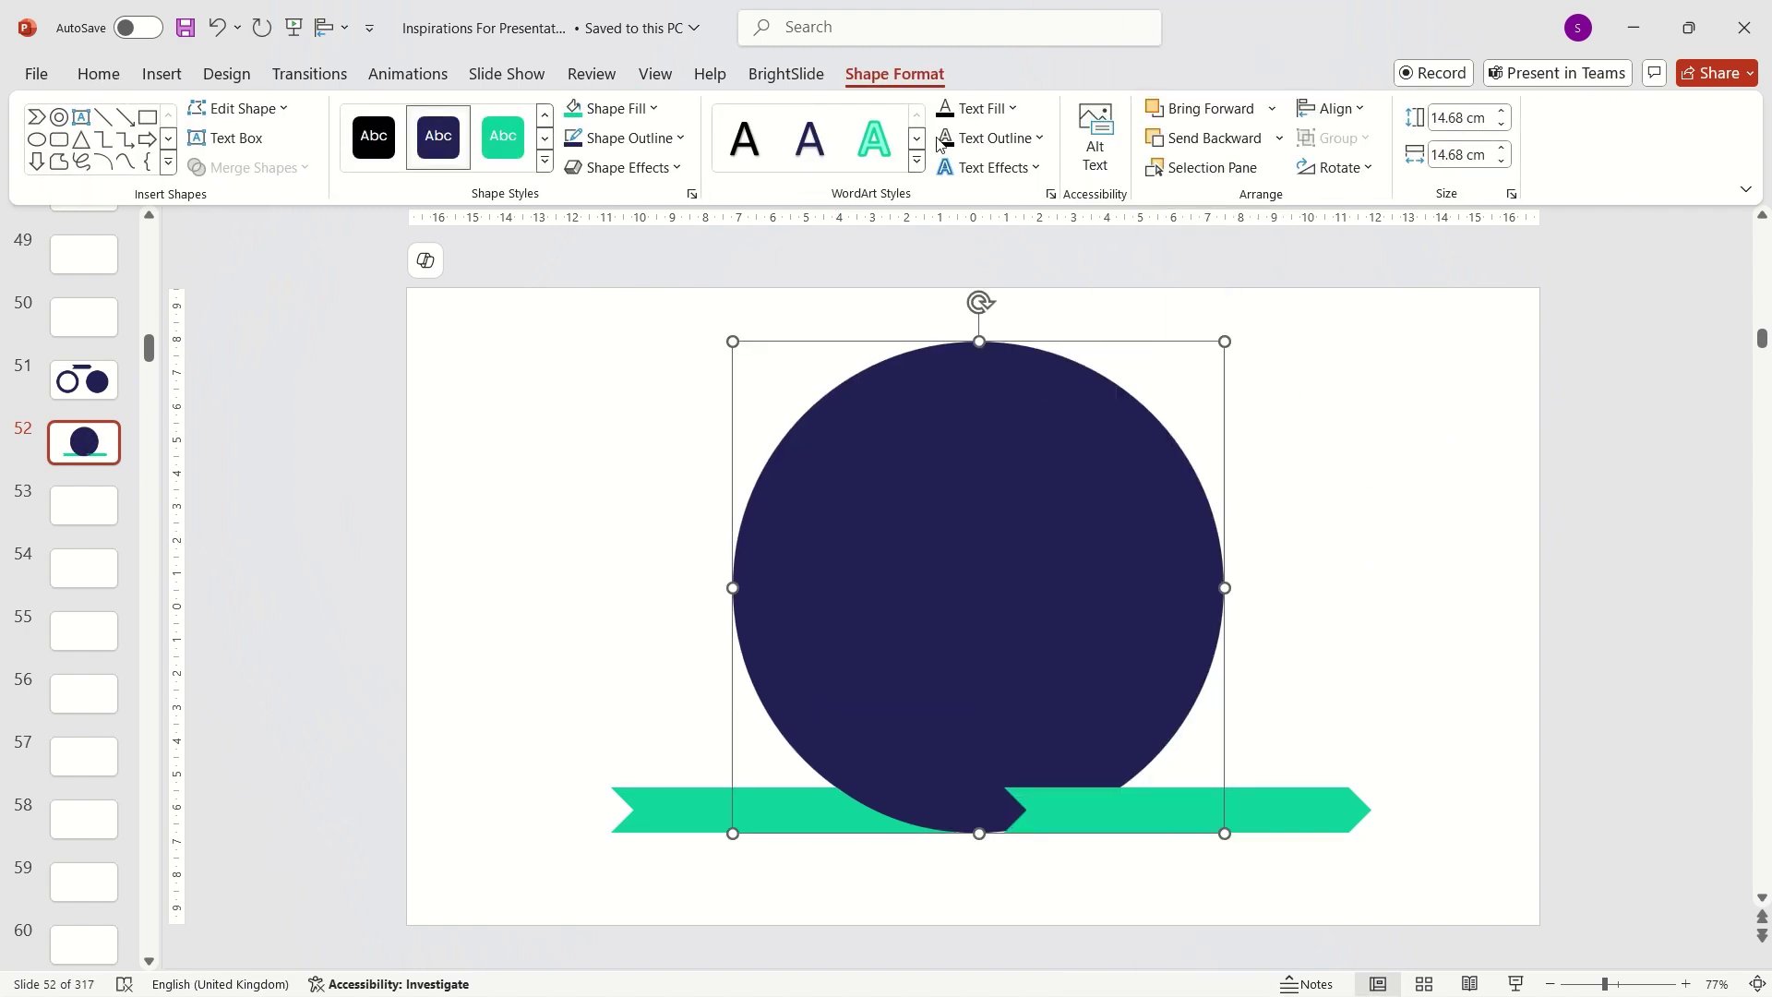
pyautogui.click(610, 118)
pyautogui.click(733, 219)
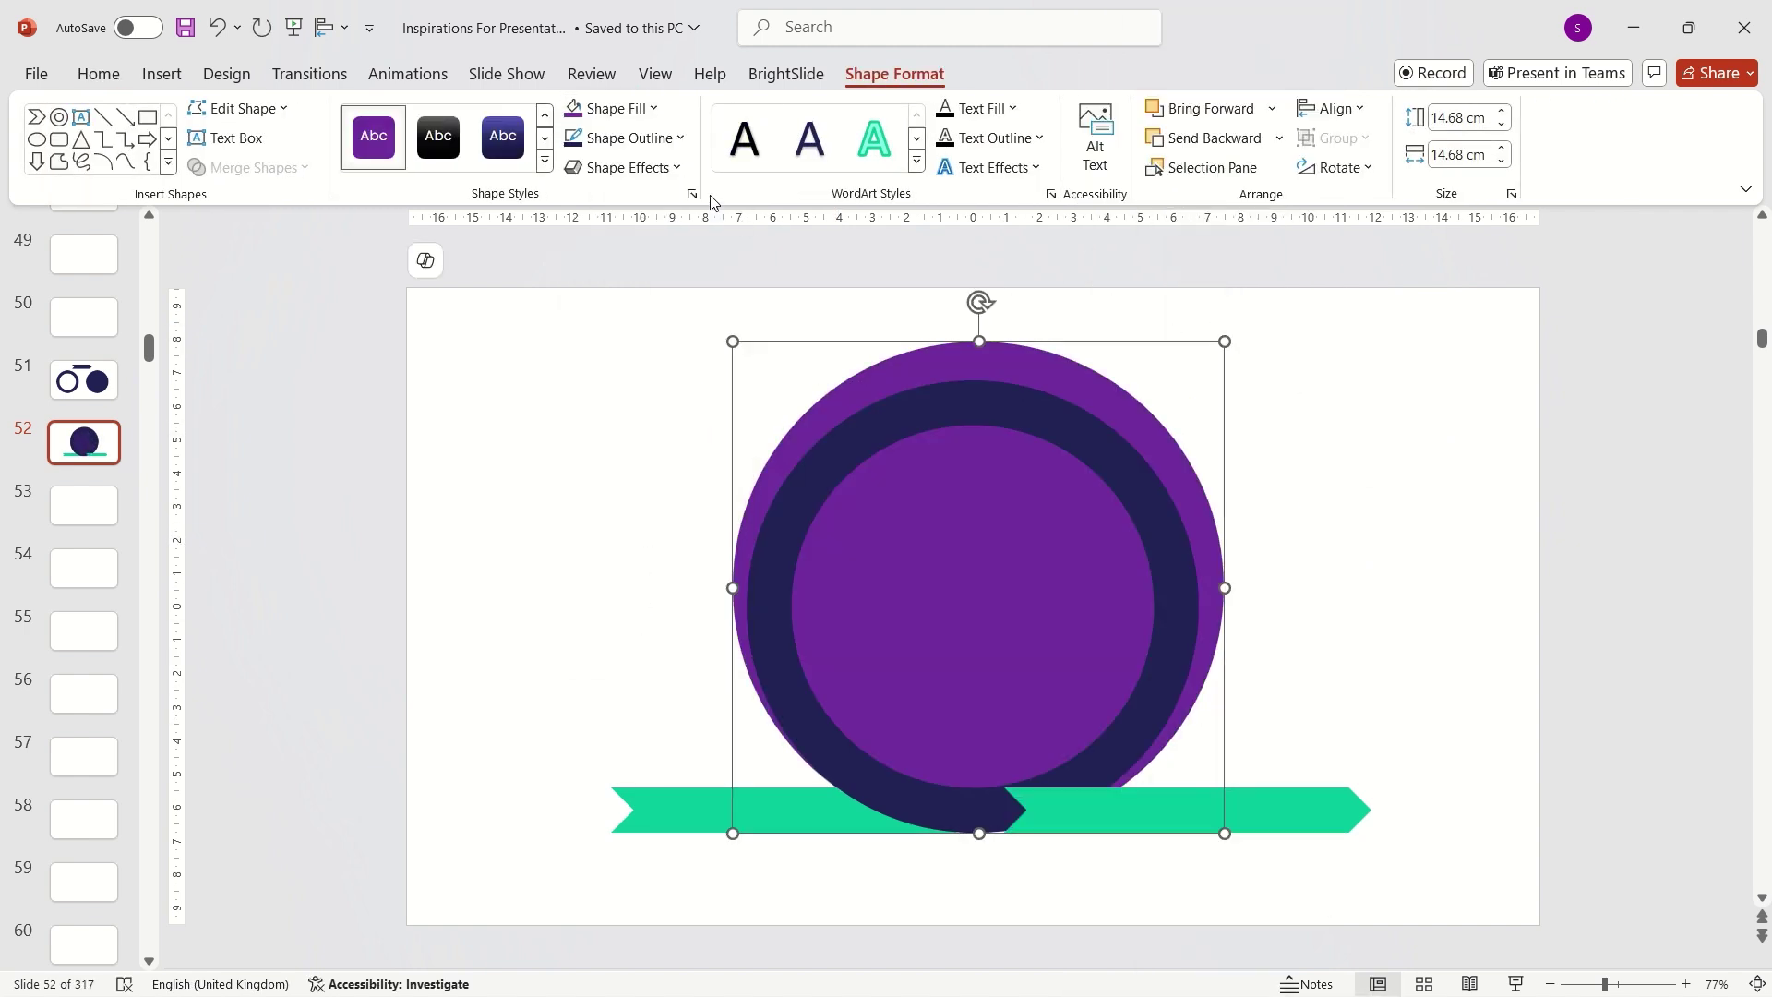
pyautogui.click(635, 118)
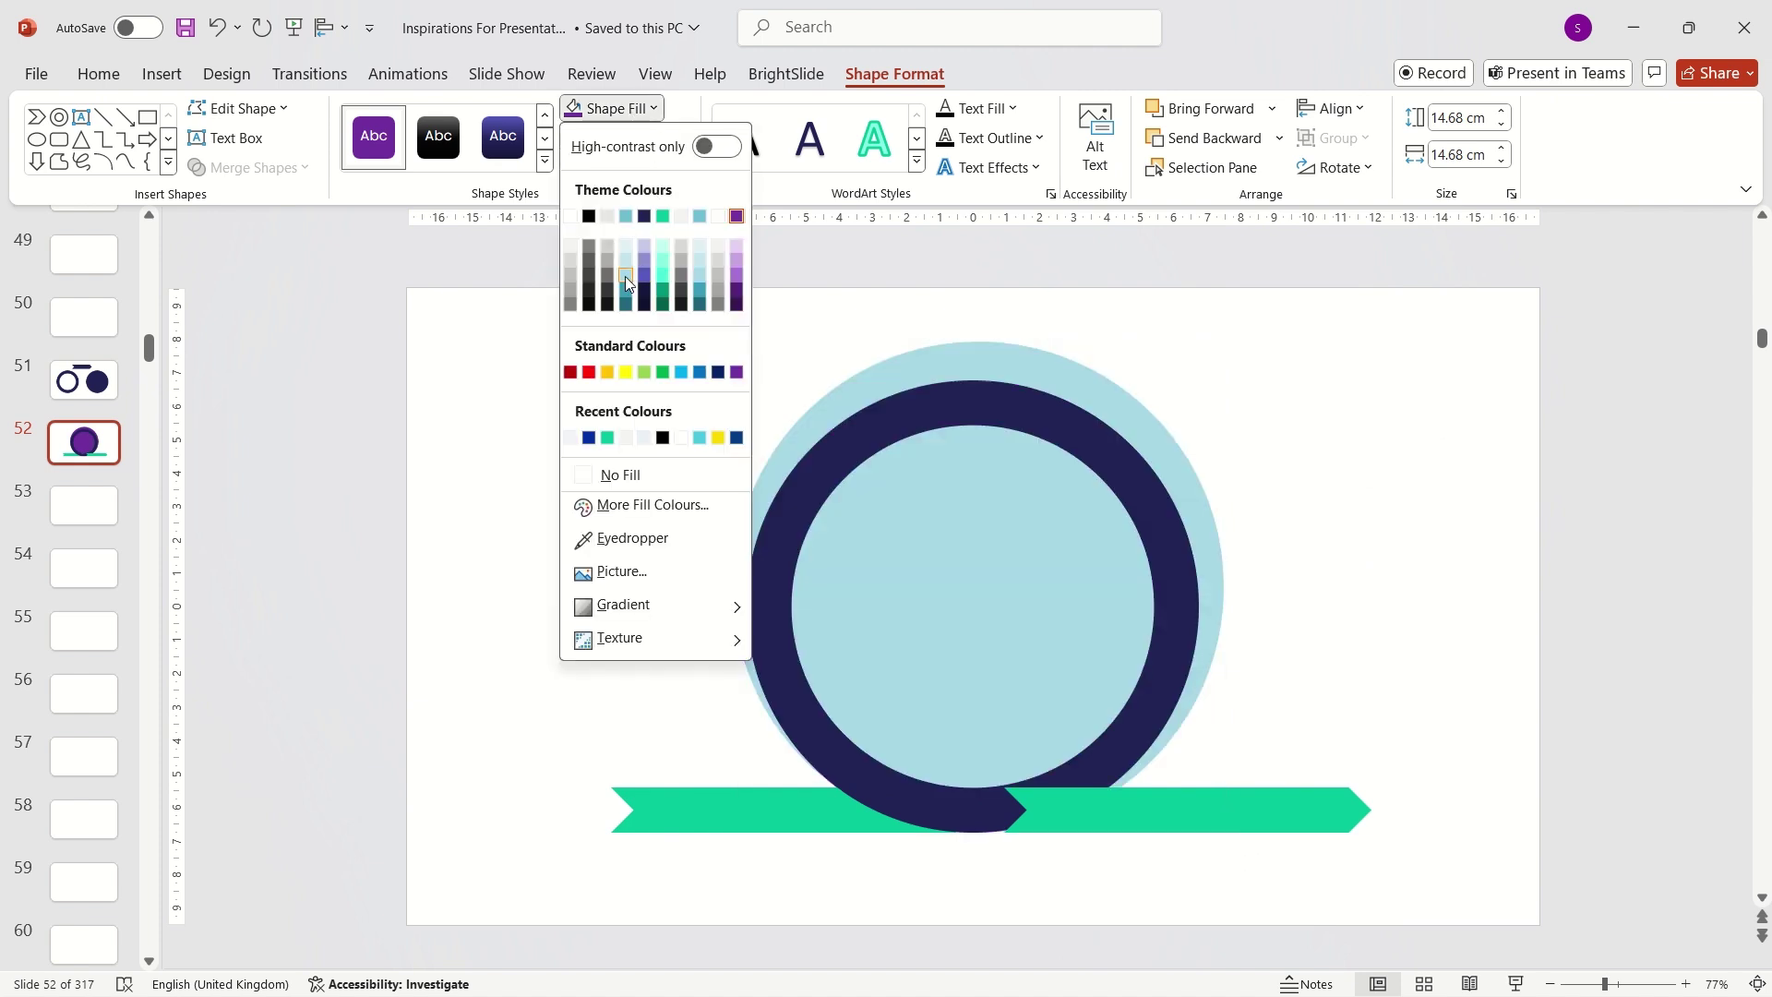
pyautogui.click(626, 279)
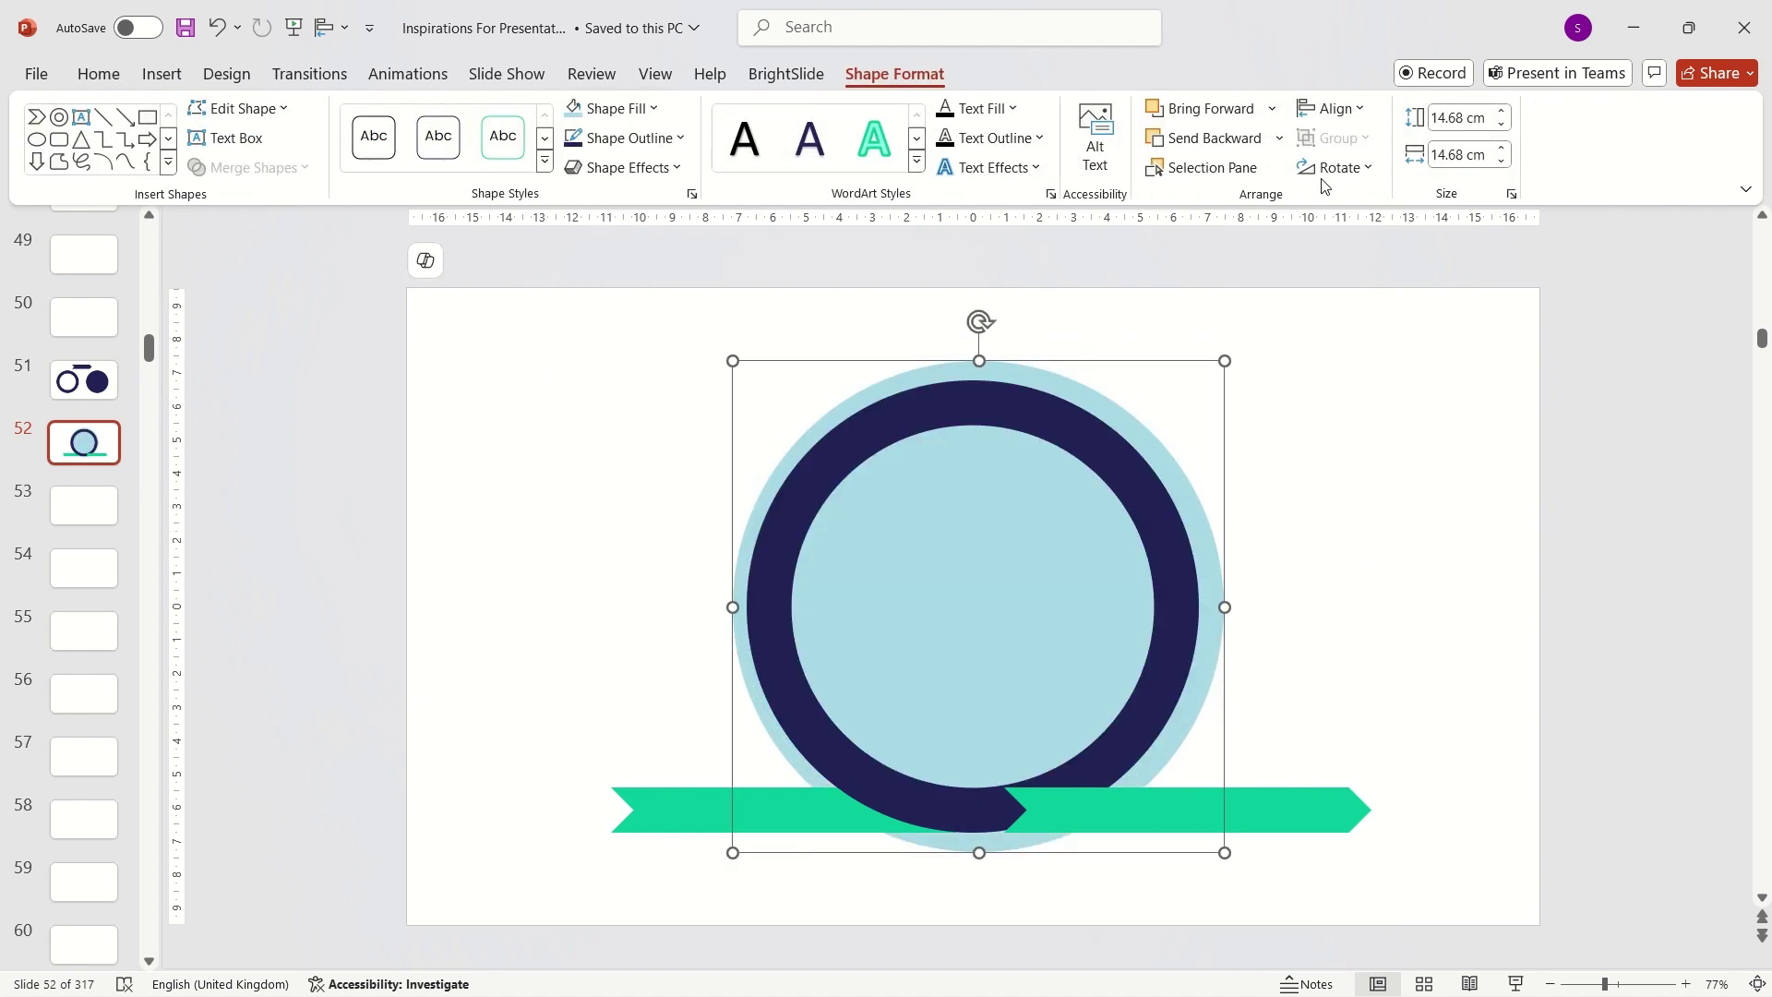
# Centre the light-blue circle on the slide and shrink it to just beyond the ring
pyautogui.click(1334, 109)
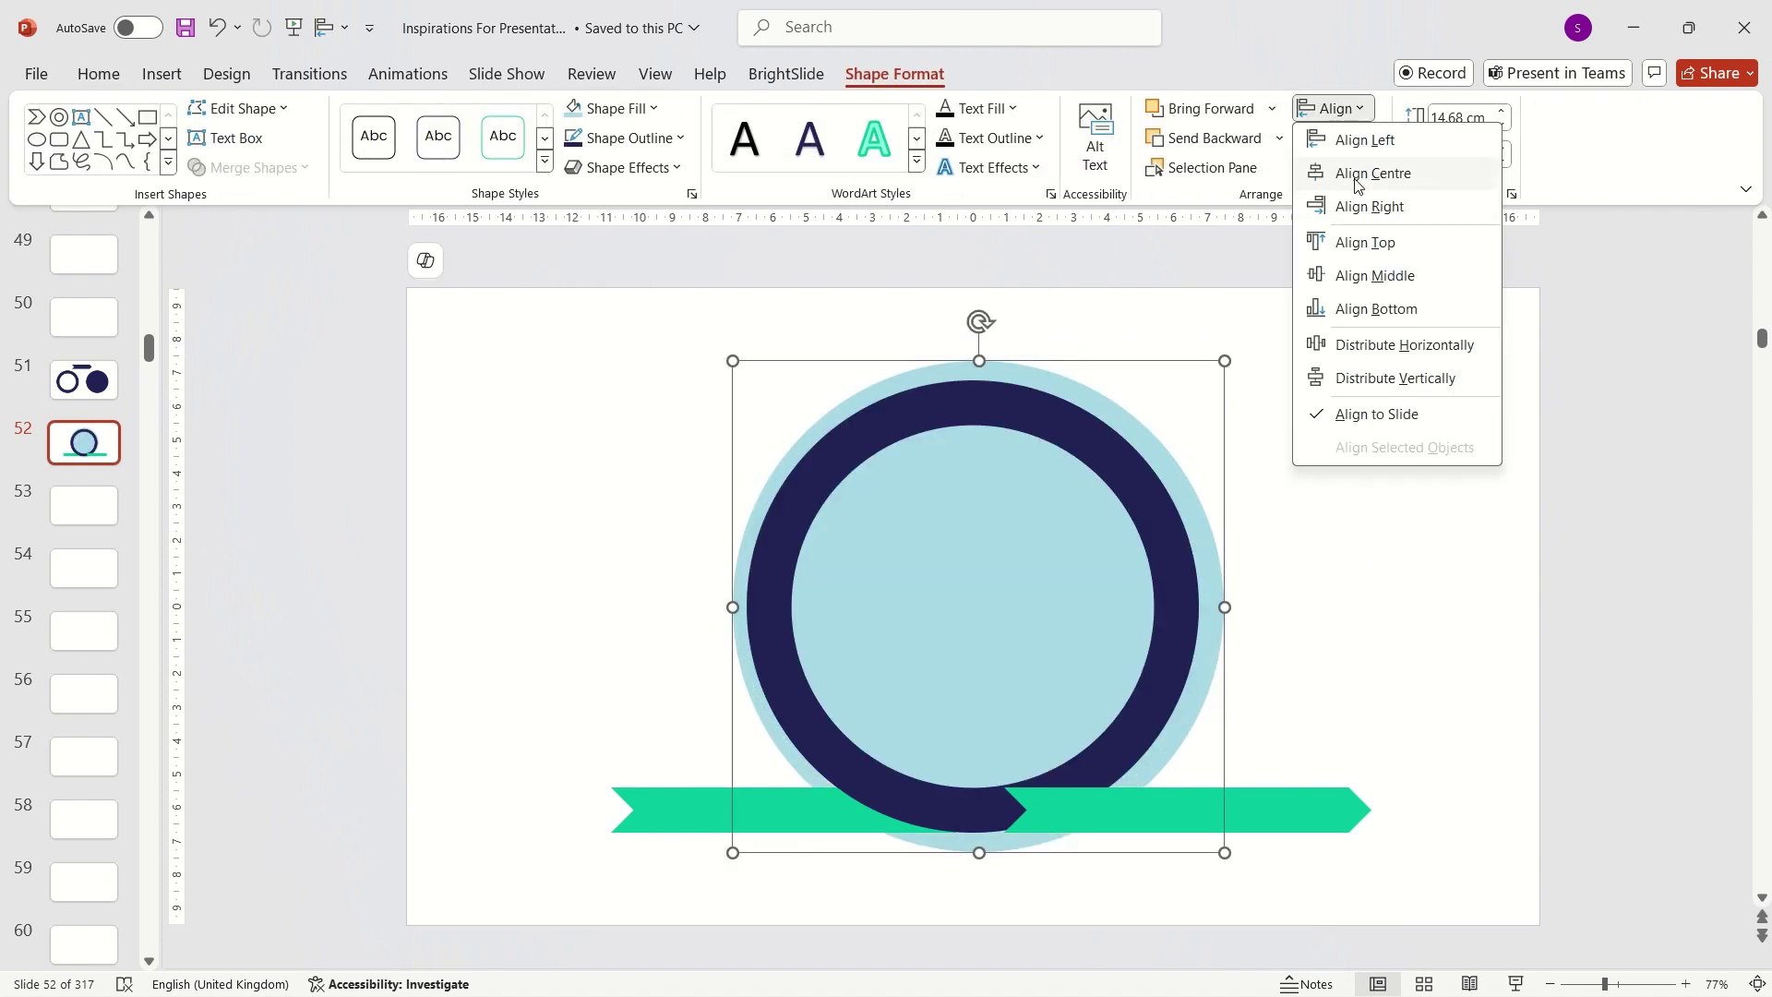
pyautogui.click(1354, 176)
pyautogui.click(1334, 109)
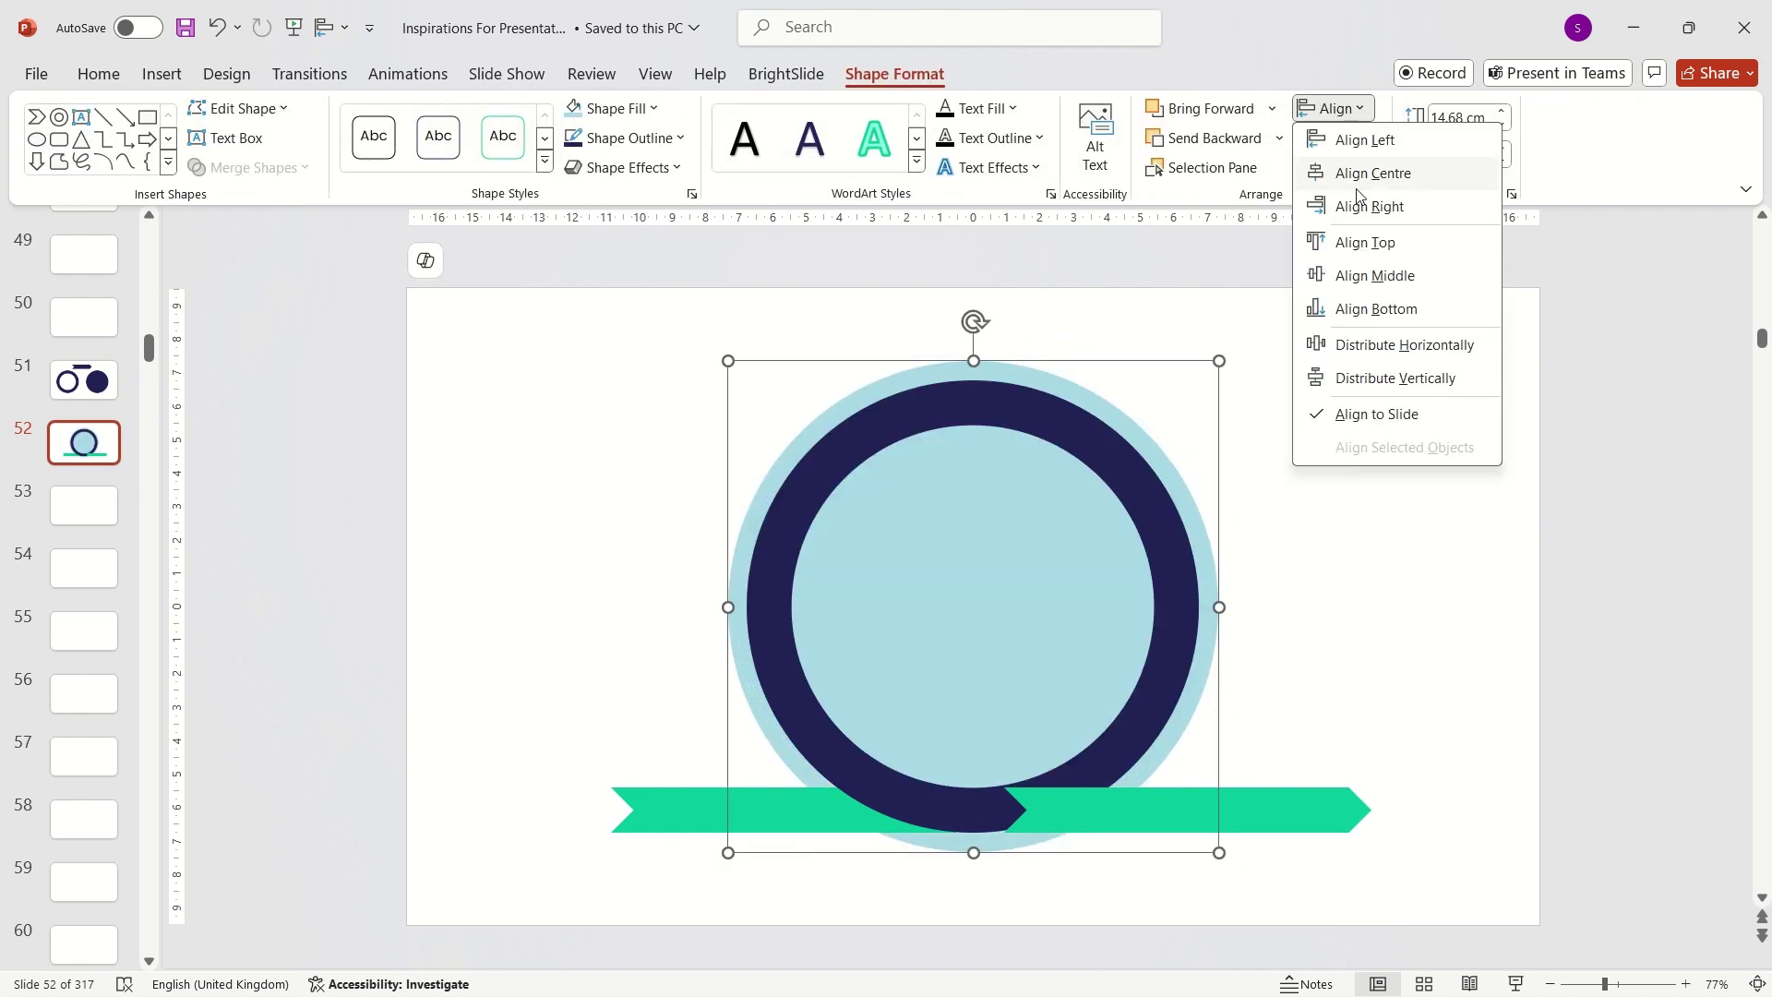
pyautogui.click(1354, 268)
pyautogui.click(1338, 531)
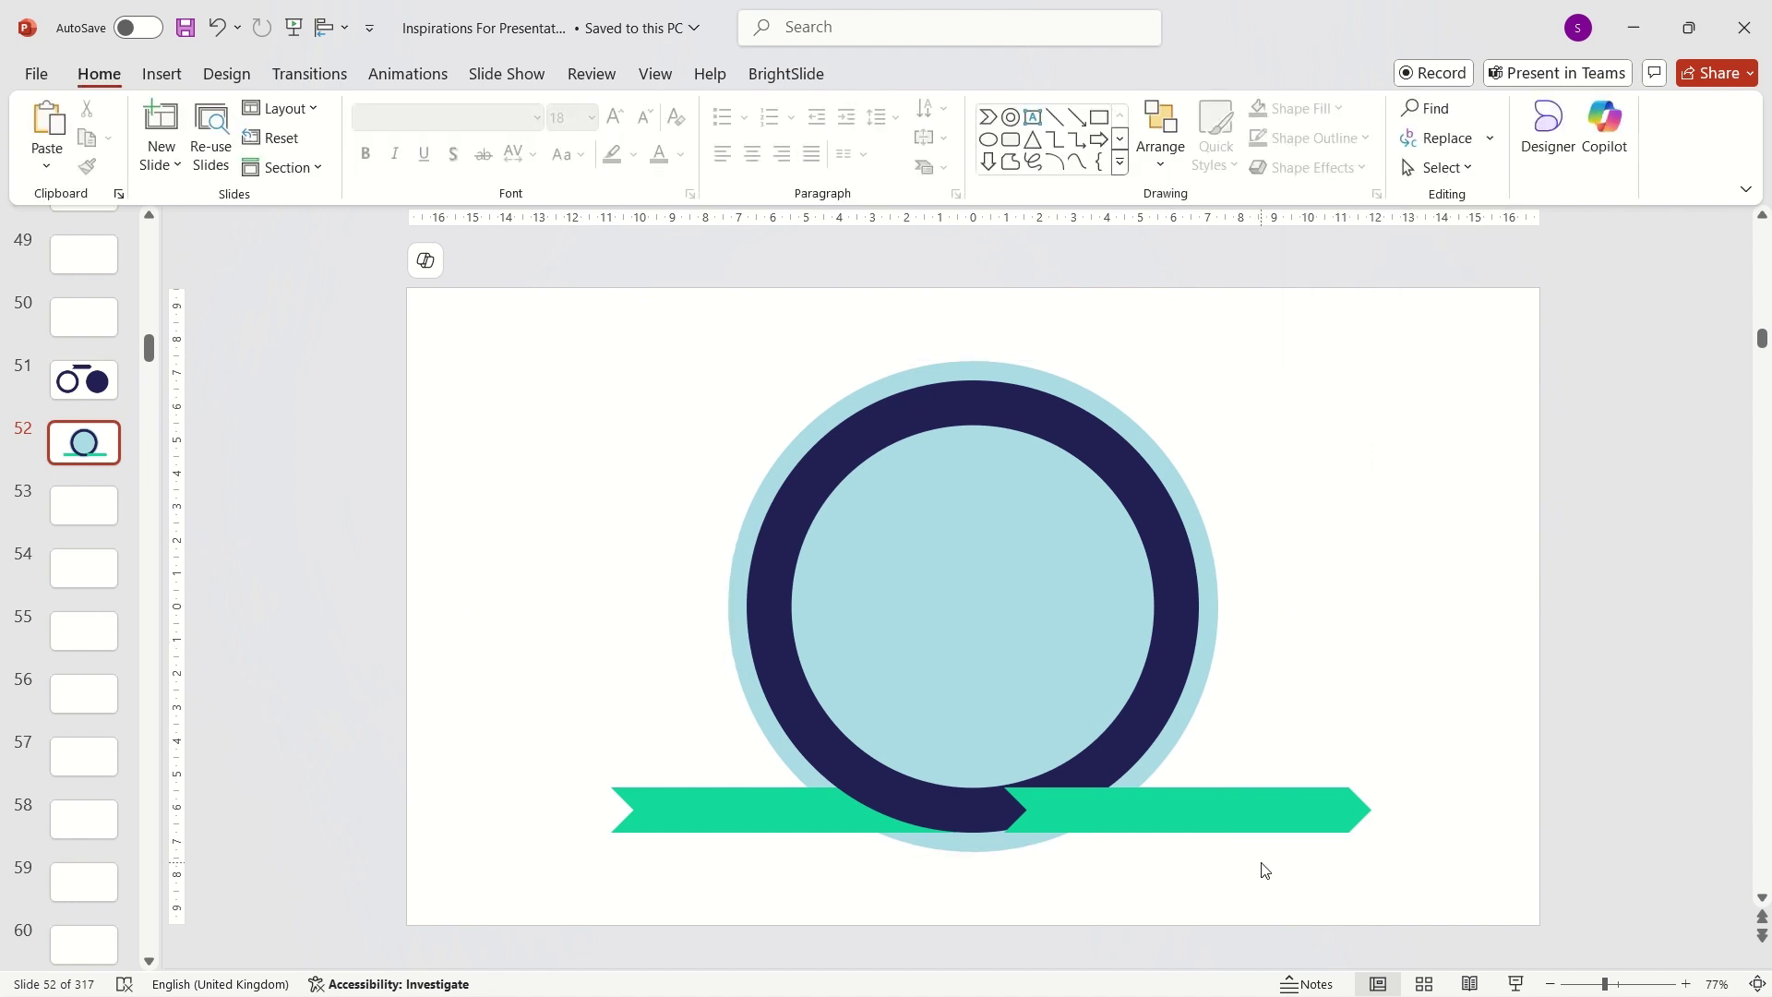
pyautogui.click(1192, 719)
pyautogui.moveTo(1219, 852); pyautogui.dragTo(1209, 842)
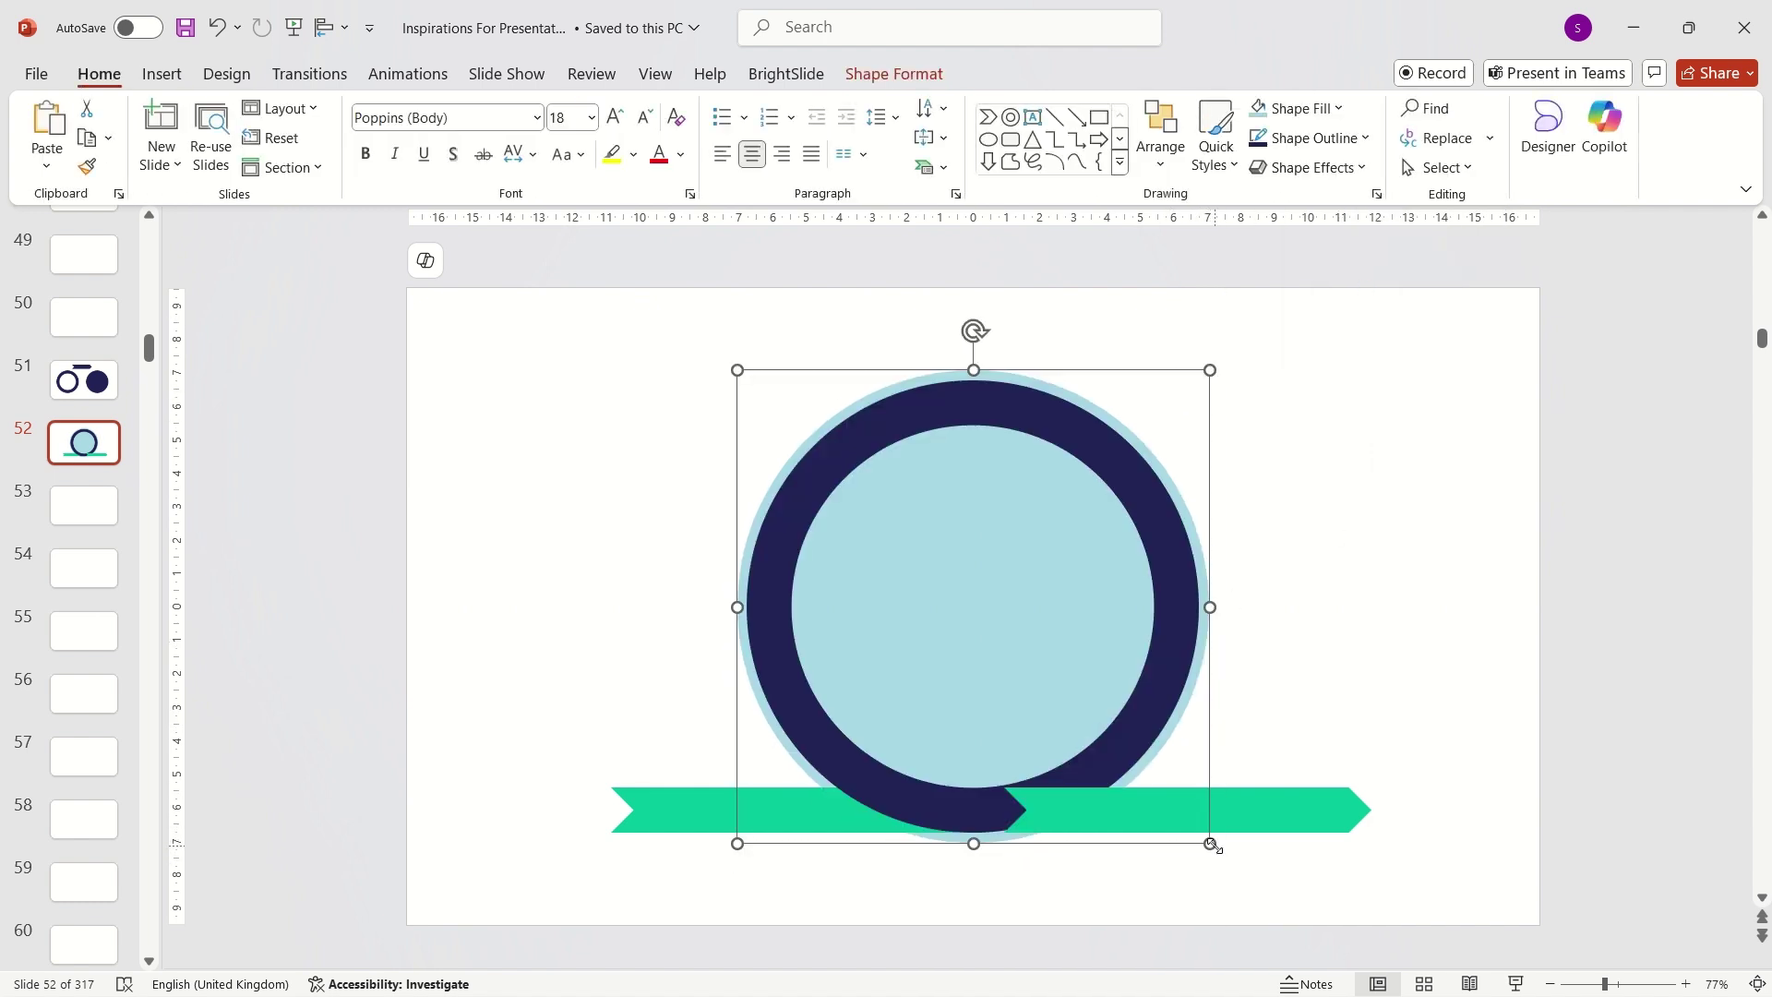
# Subtract the light-blue circle from the right green chevron to cut a gap
pyautogui.click(1310, 735)
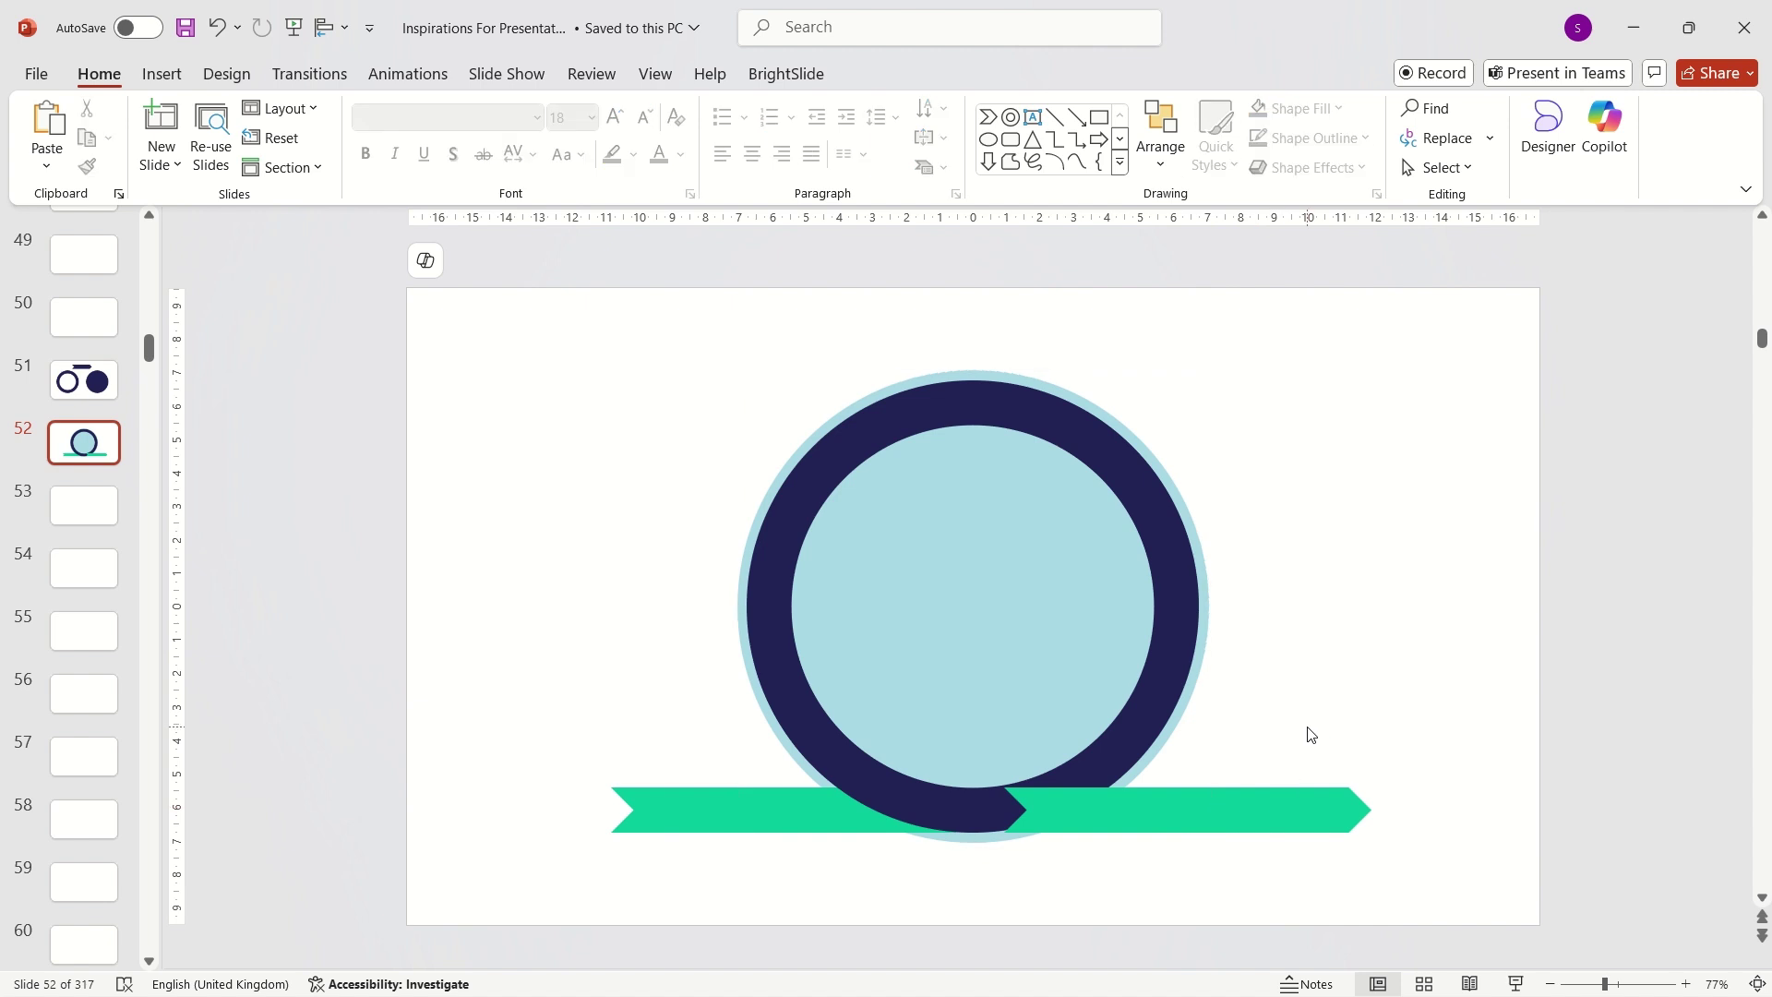
pyautogui.click(1276, 809)
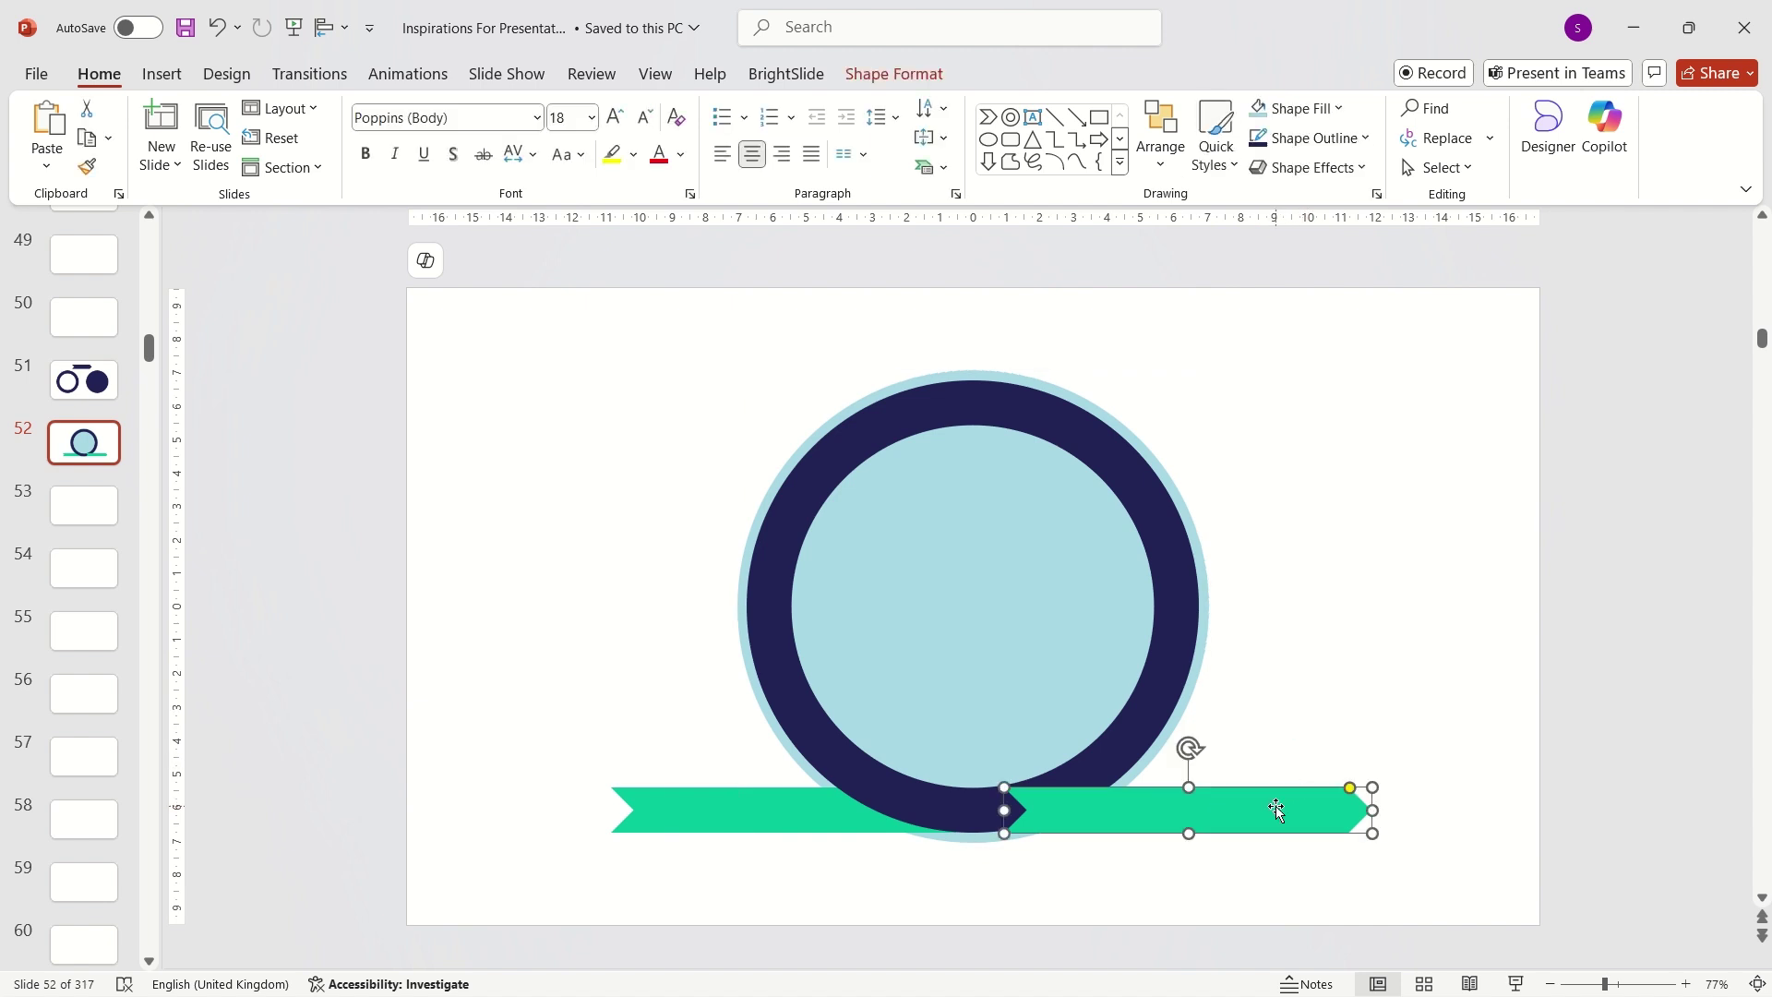
pyautogui.keyDown('shift'); pyautogui.click(1149, 767); pyautogui.keyUp('shift')
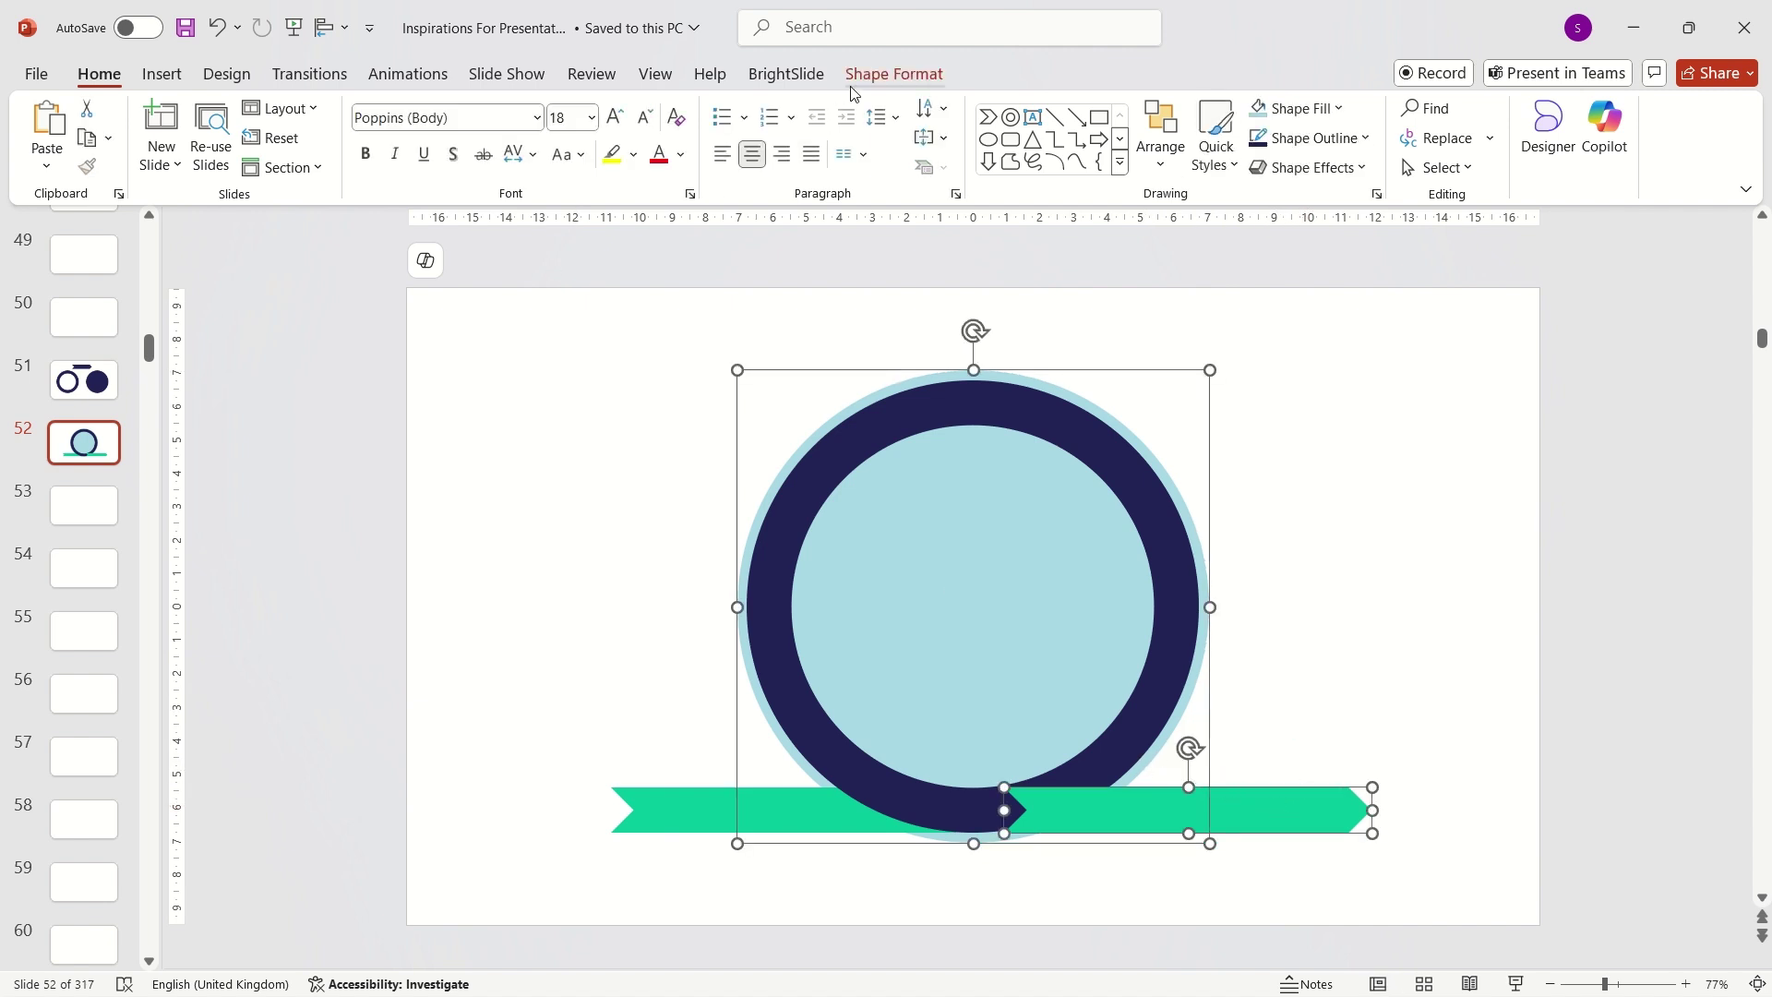
pyautogui.click(892, 74)
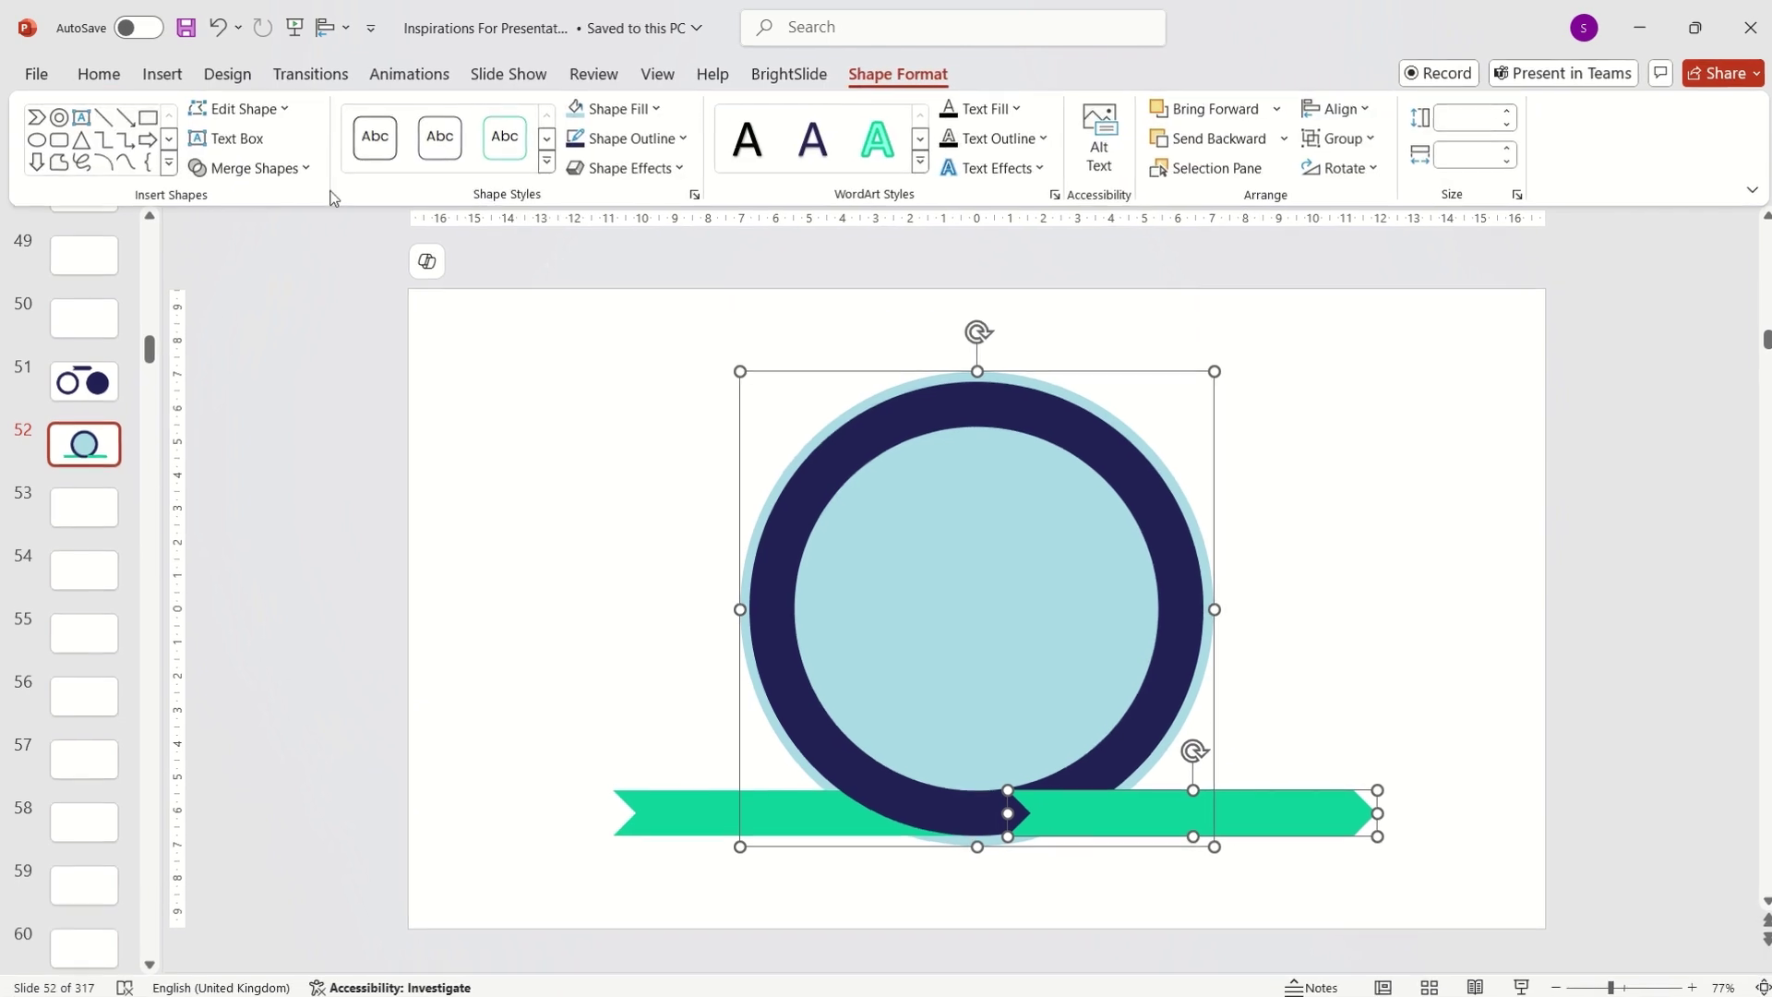
pyautogui.click(247, 167)
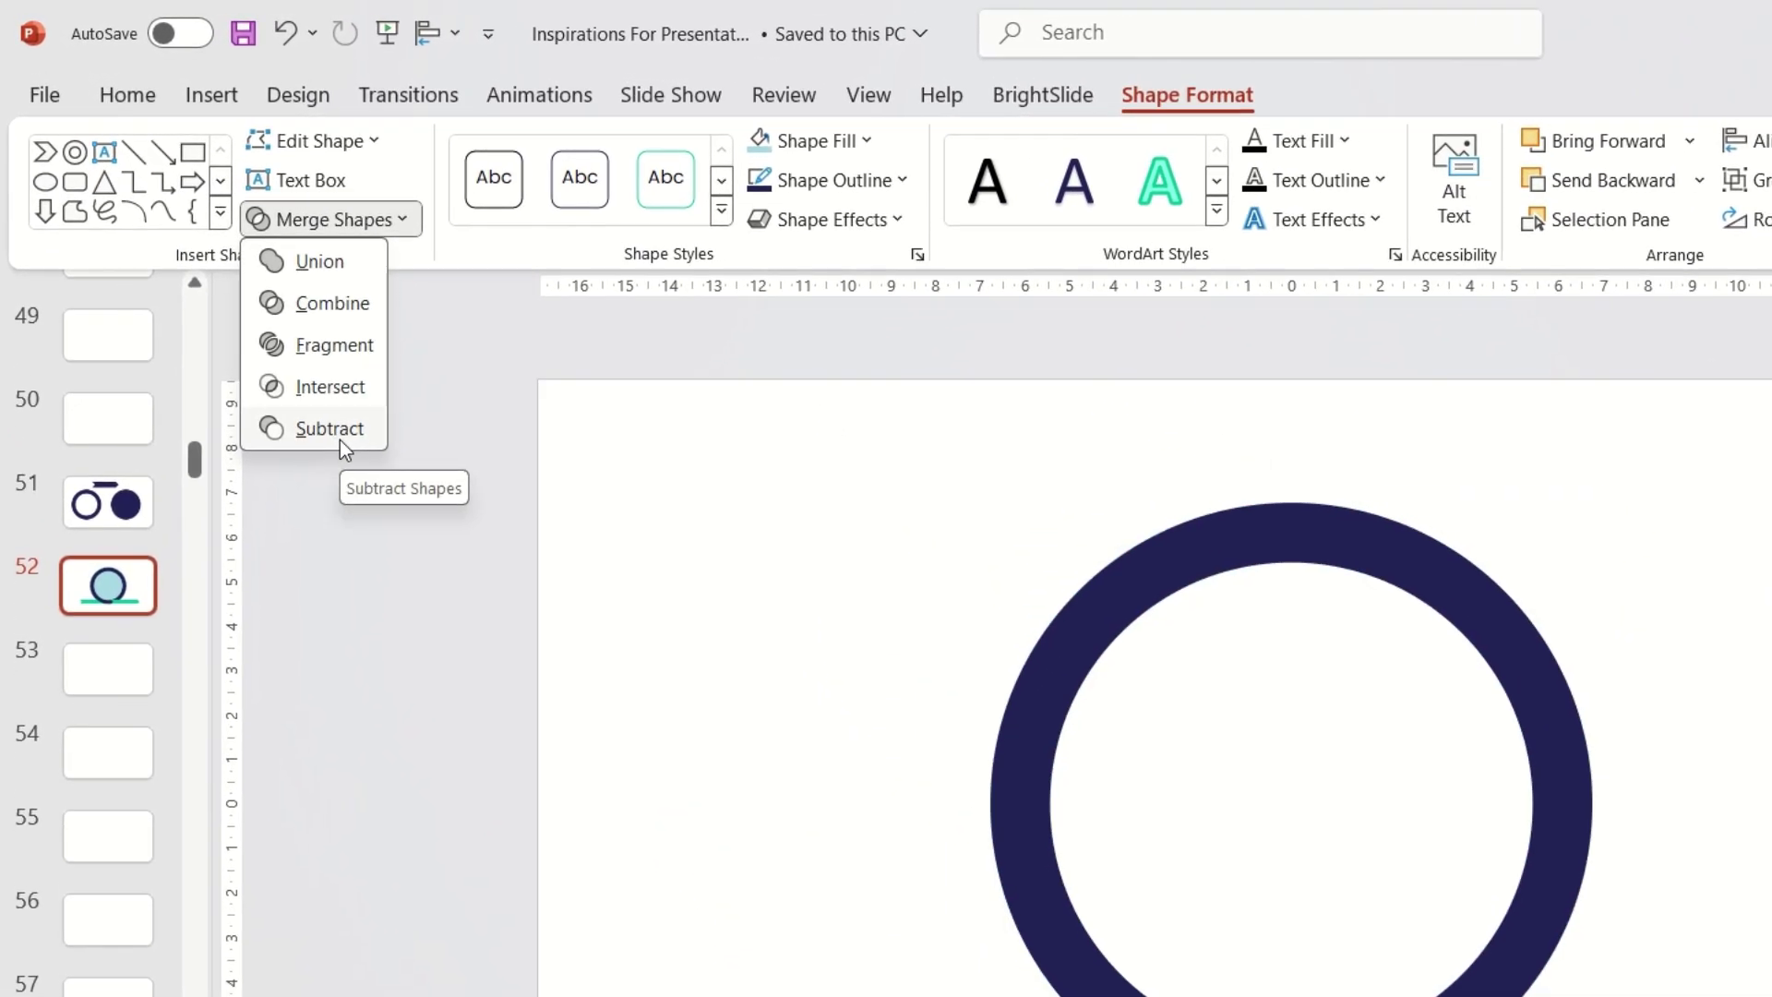
pyautogui.click(343, 446)
pyautogui.click(989, 701)
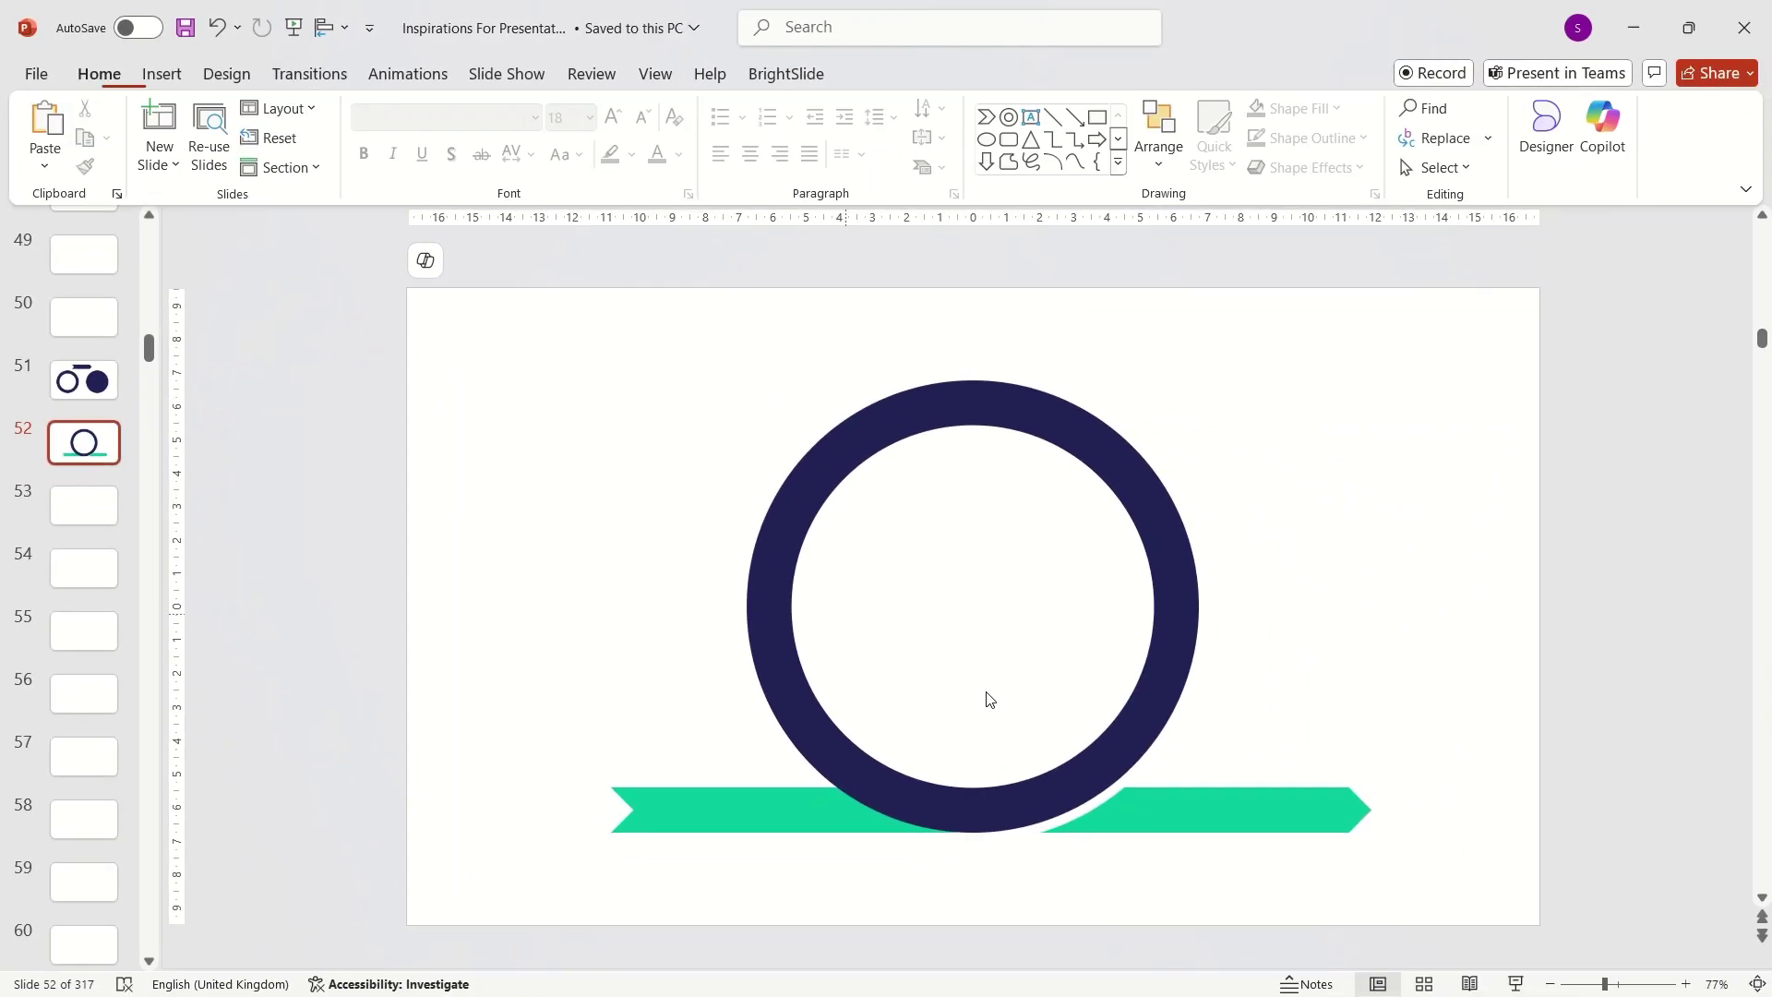
# Fill the ring with the same green as the chevrons
pyautogui.click(1276, 809)
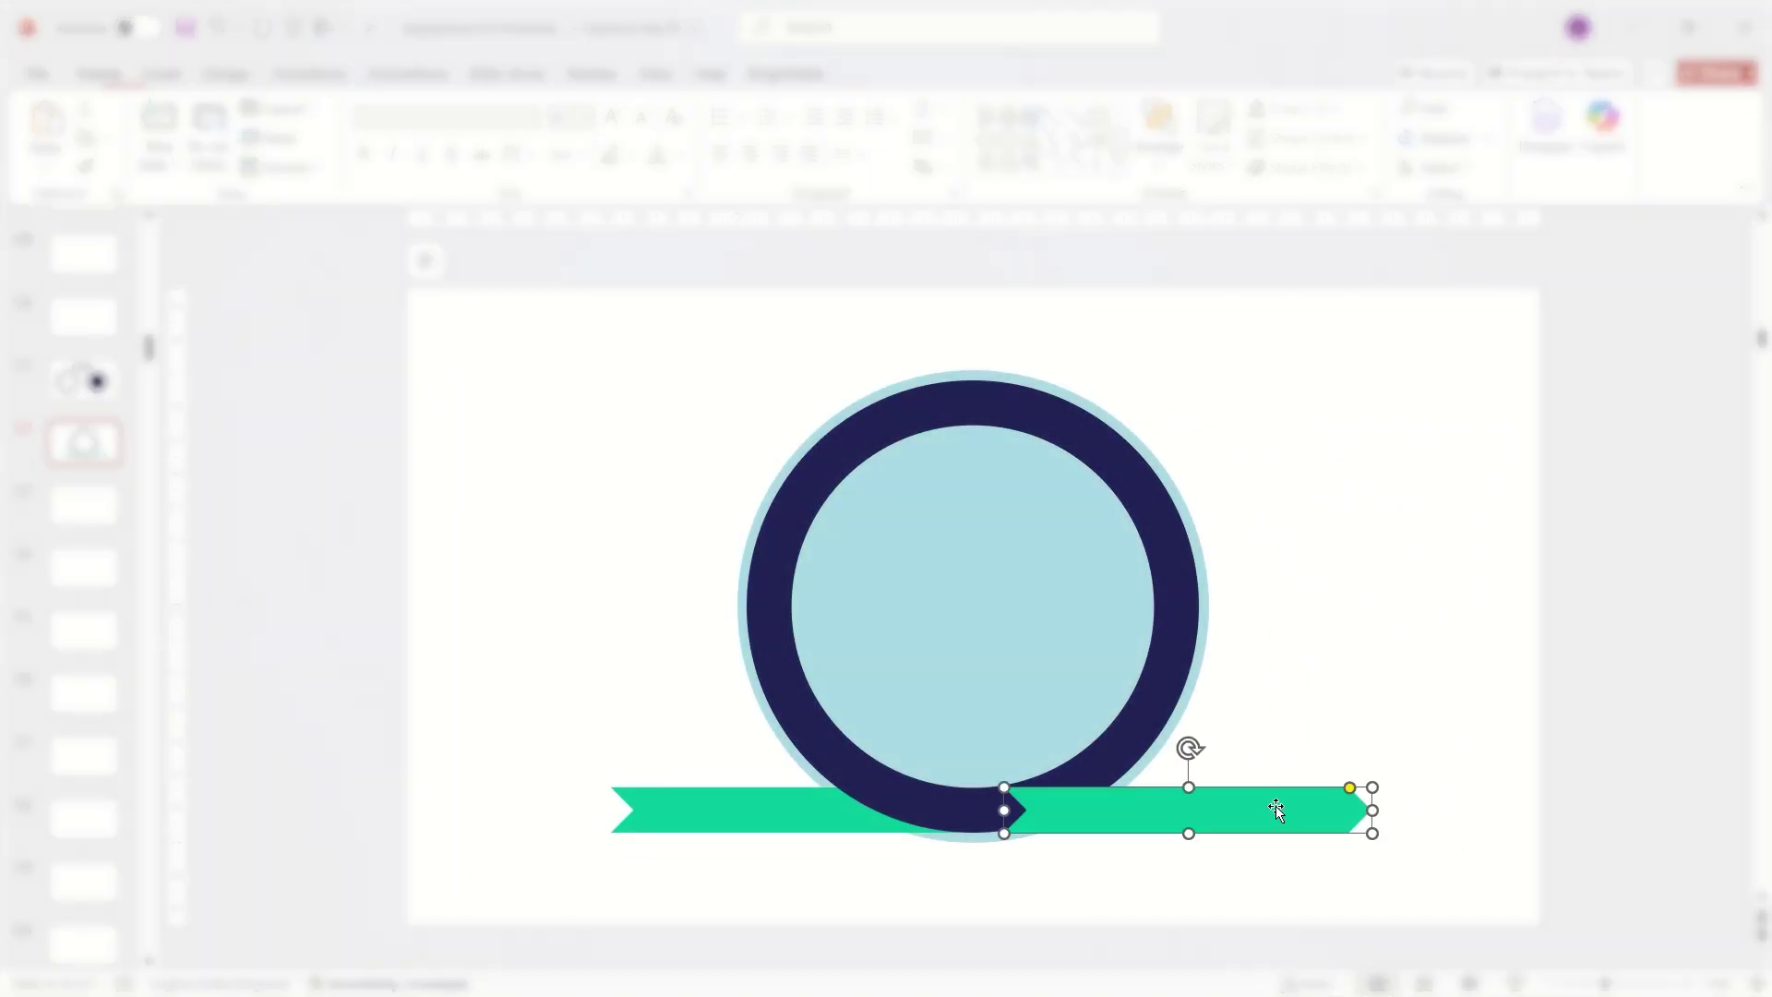
pyautogui.keyDown('shift'); pyautogui.click(1146, 762); pyautogui.keyUp('shift')
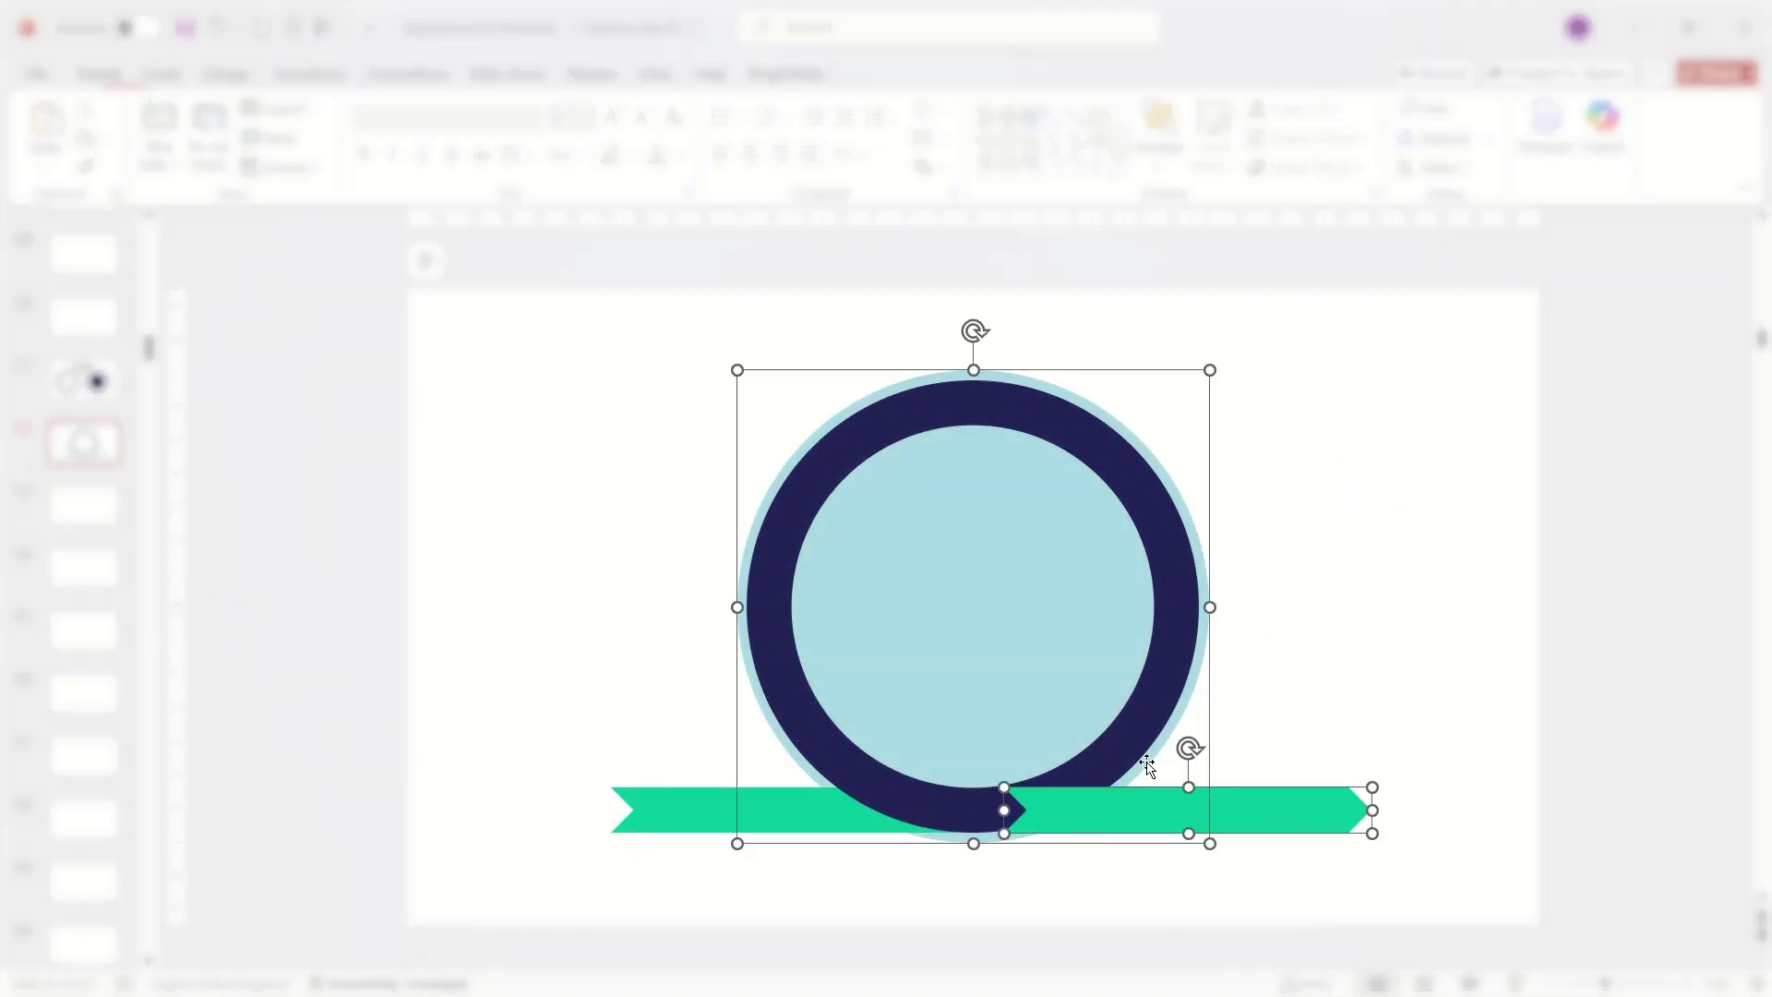
pyautogui.click(989, 700)
pyautogui.click(1199, 807)
pyautogui.click(1167, 699)
pyautogui.click(654, 108)
pyautogui.click(581, 434)
pyautogui.click(957, 765)
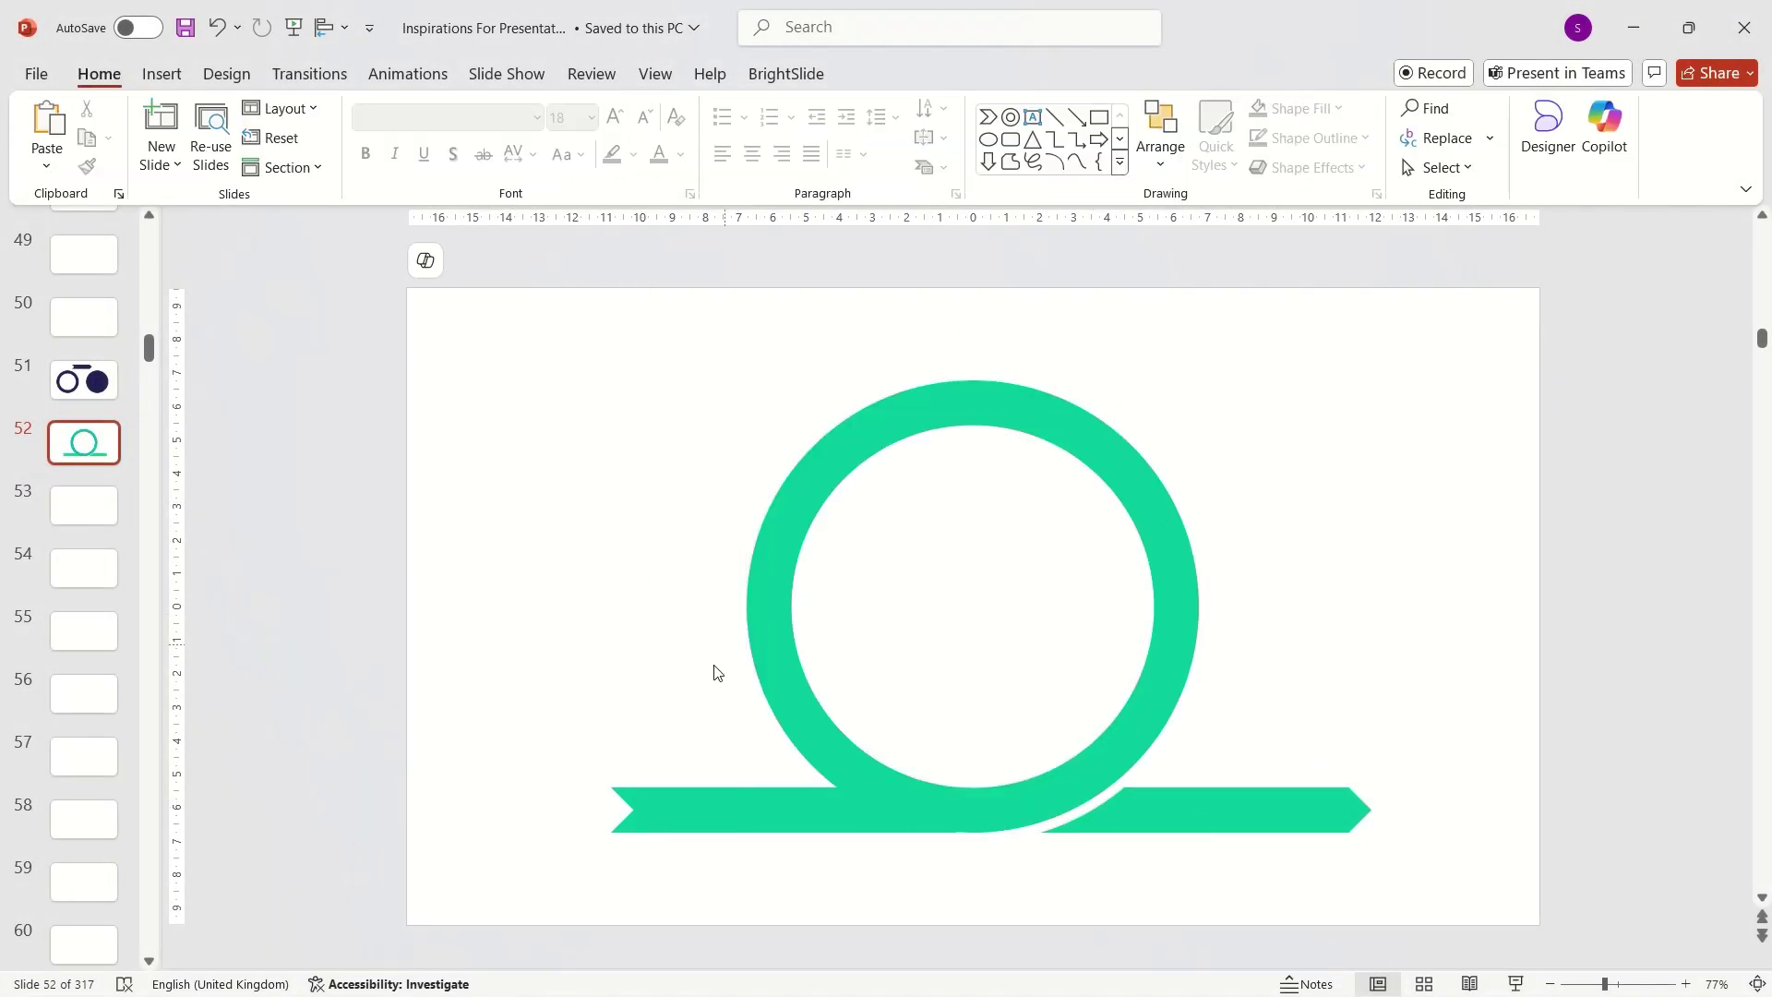
# Copy the left green bar and park the pasted copy off the slide's left
pyautogui.click(1343, 812)
pyautogui.click(611, 812)
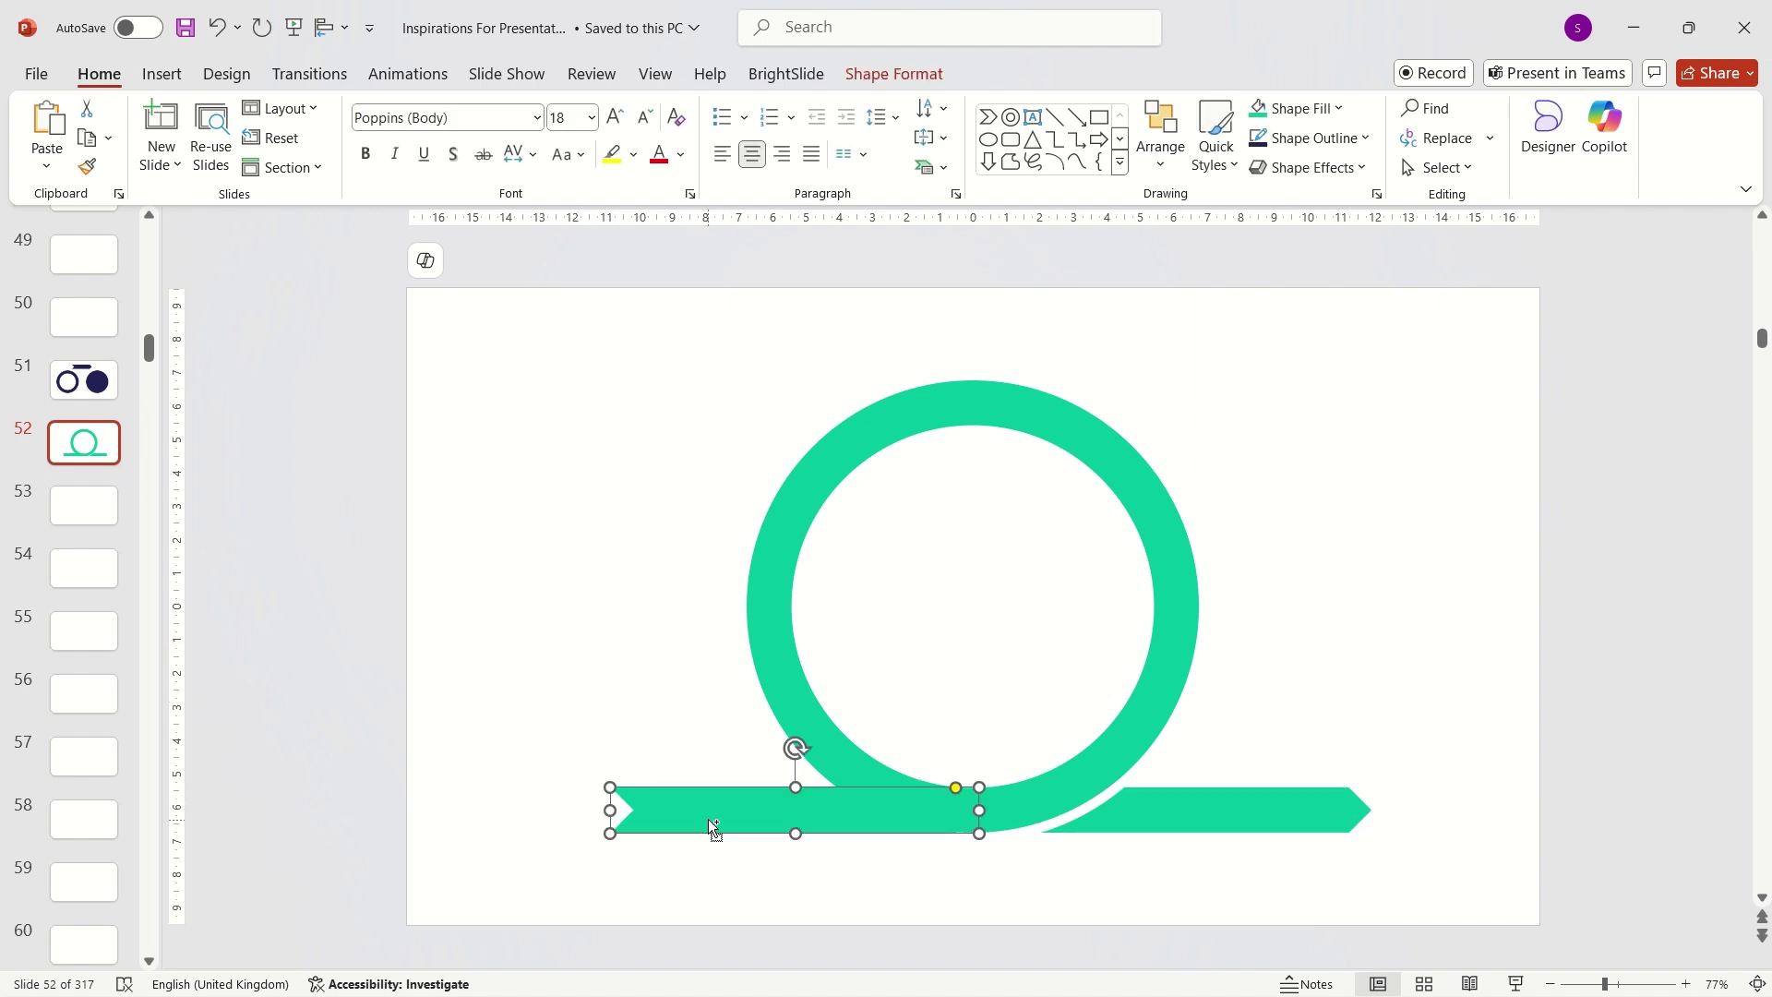
pyautogui.hotkey('ctrl', 'c')
pyautogui.hotkey('ctrl', 'v')
pyautogui.moveTo(898, 849); pyautogui.dragTo(478, 515)
# Union the left green bar with the ring, then move a spare bar copy above the ring
pyautogui.click(966, 803)
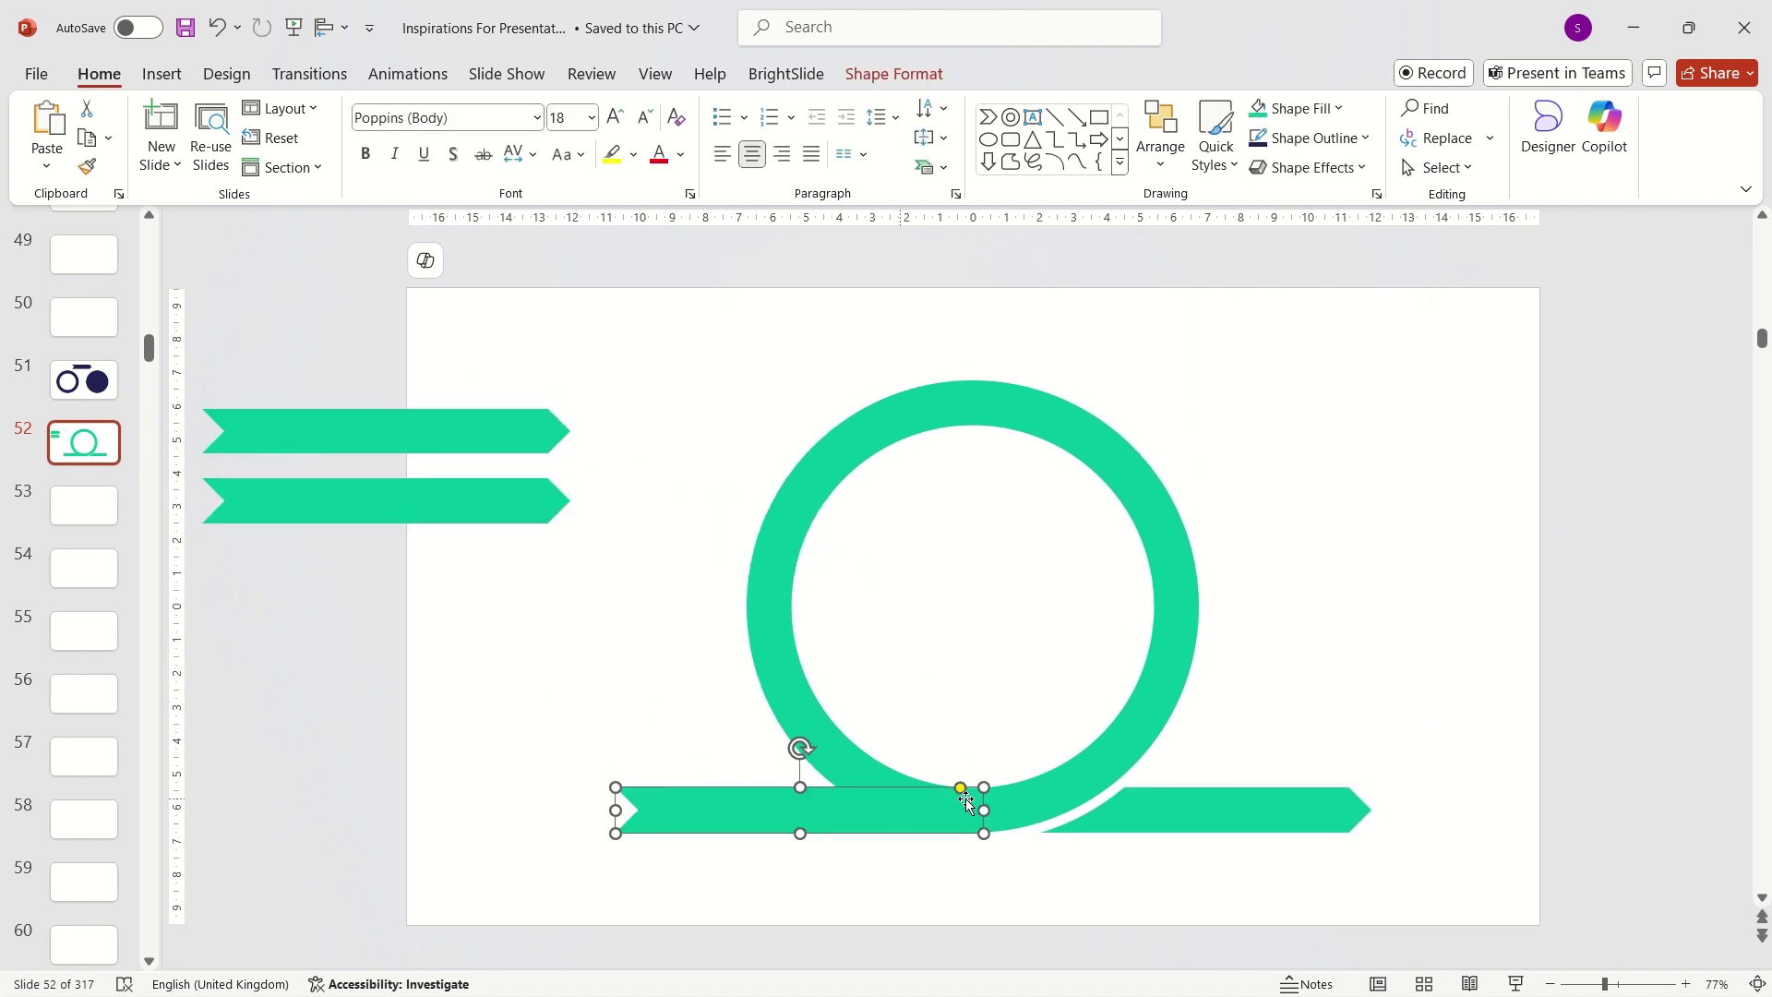
pyautogui.keyDown('shift'); pyautogui.click(1071, 805); pyautogui.keyUp('shift')
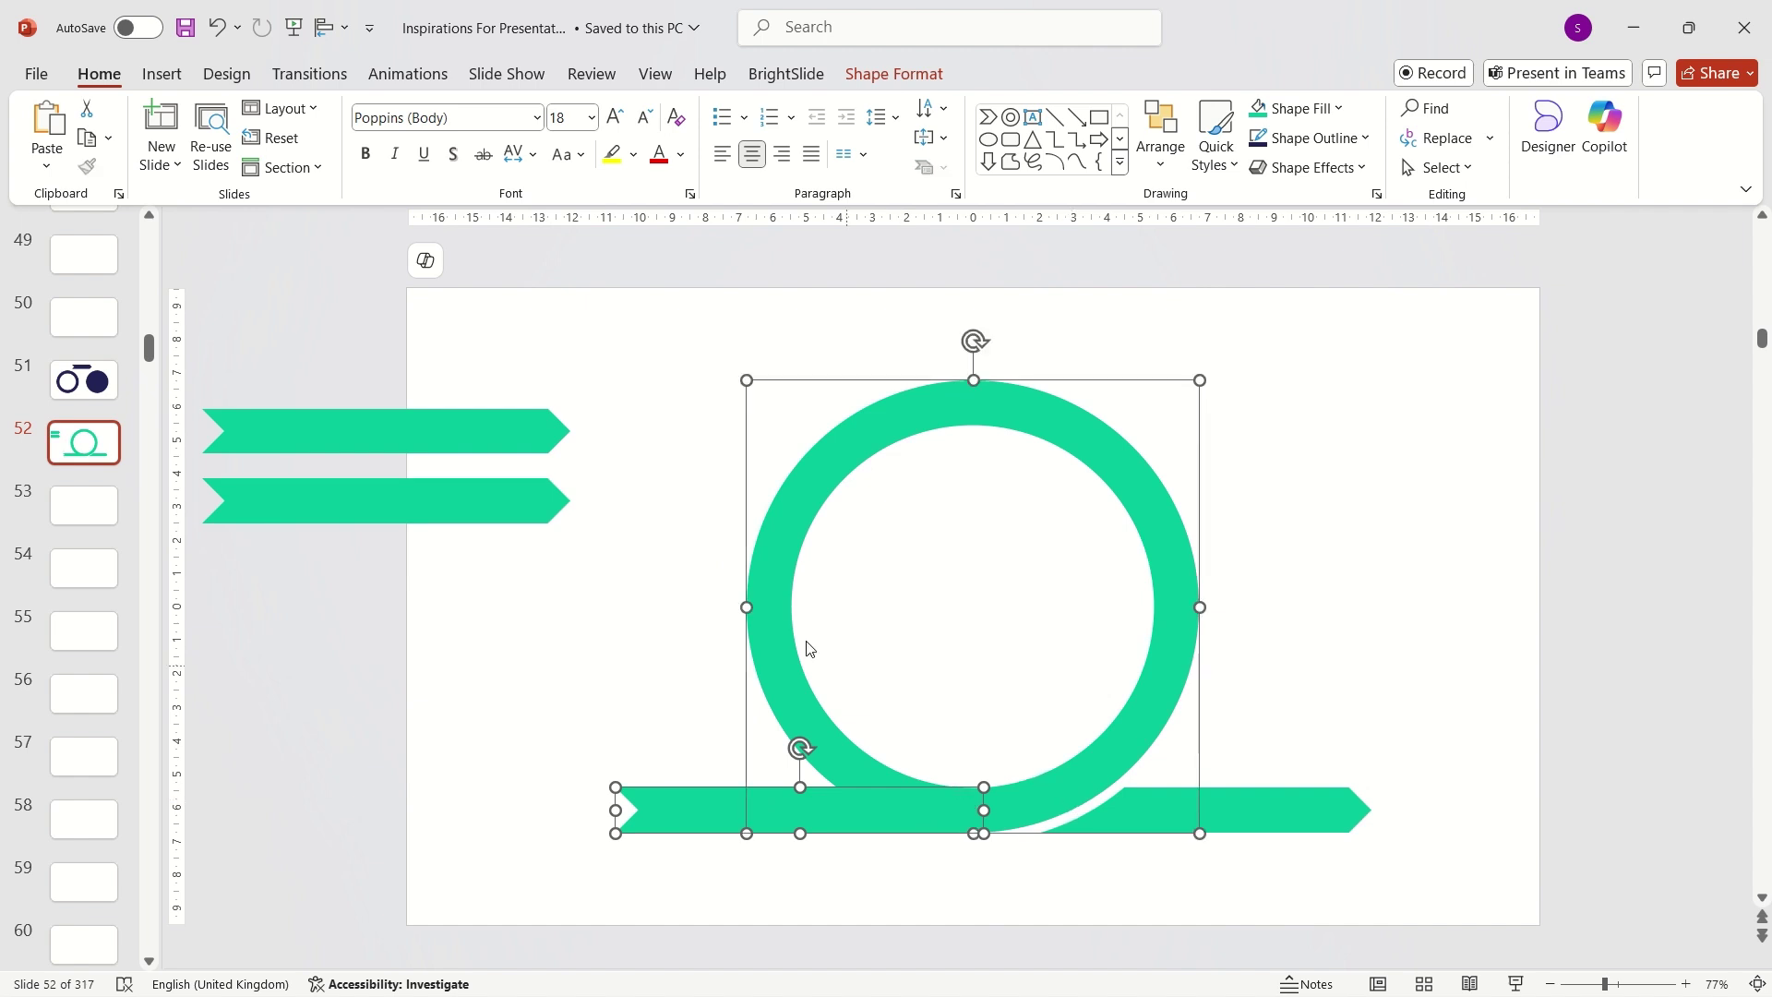
pyautogui.click(892, 77)
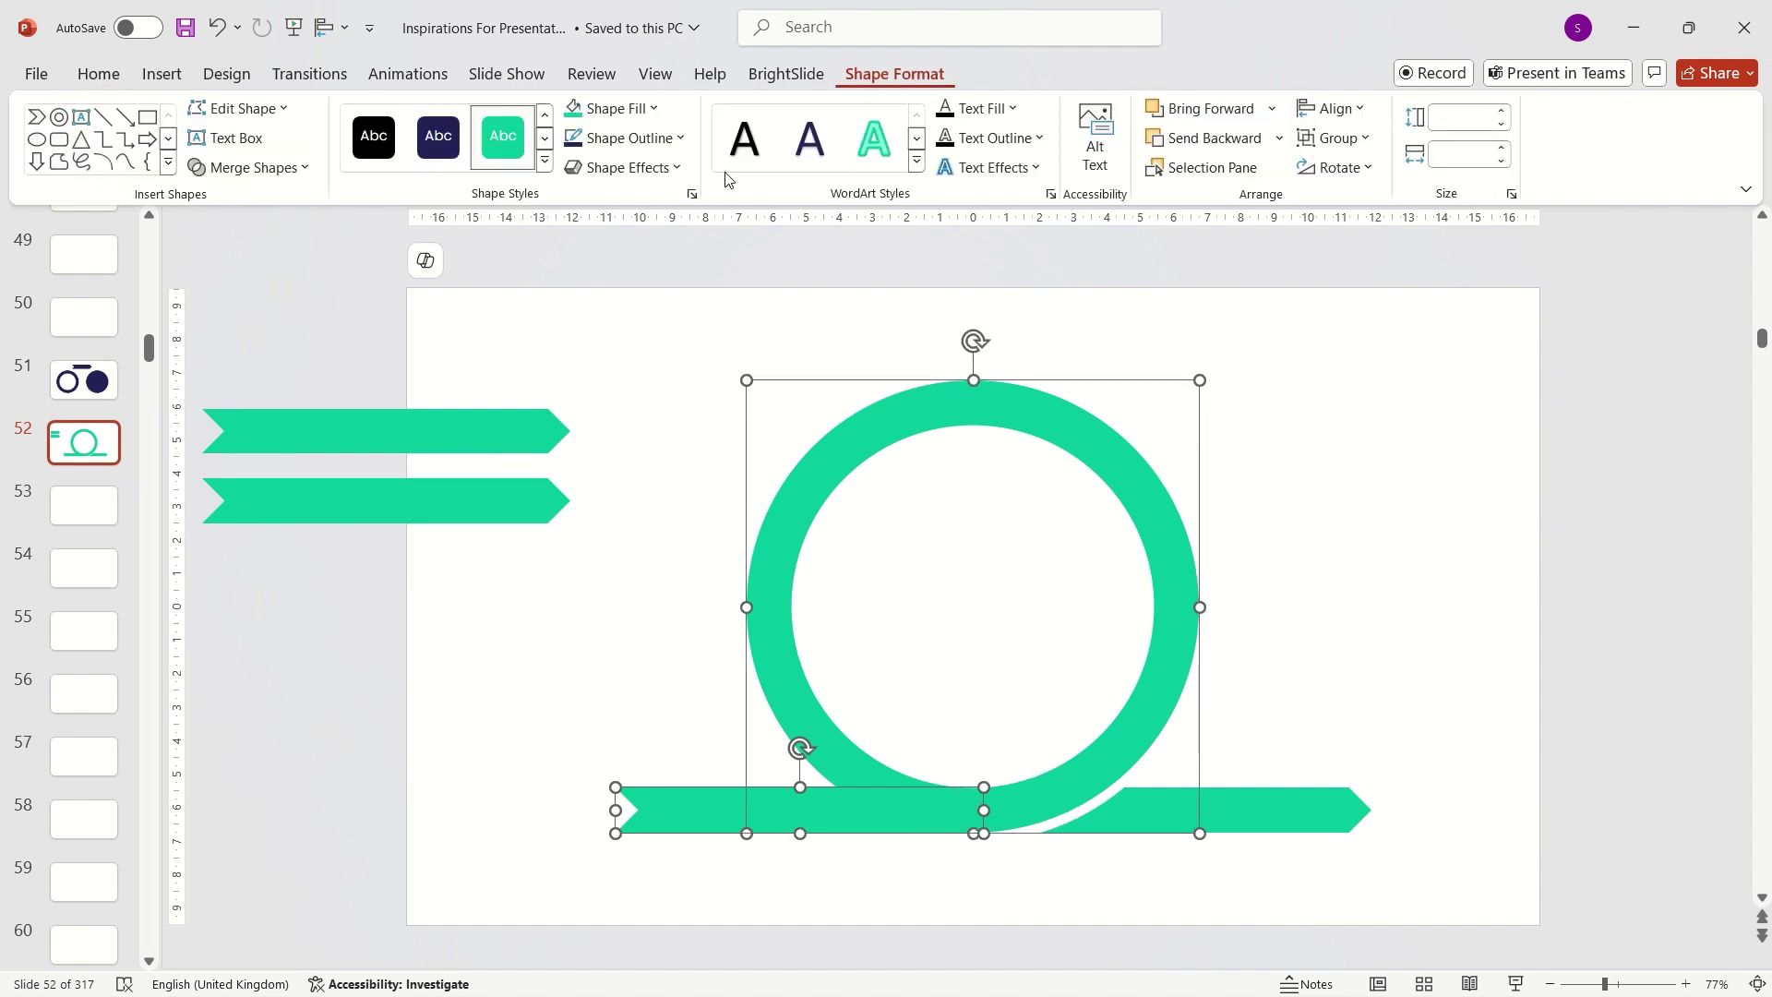
pyautogui.click(247, 167)
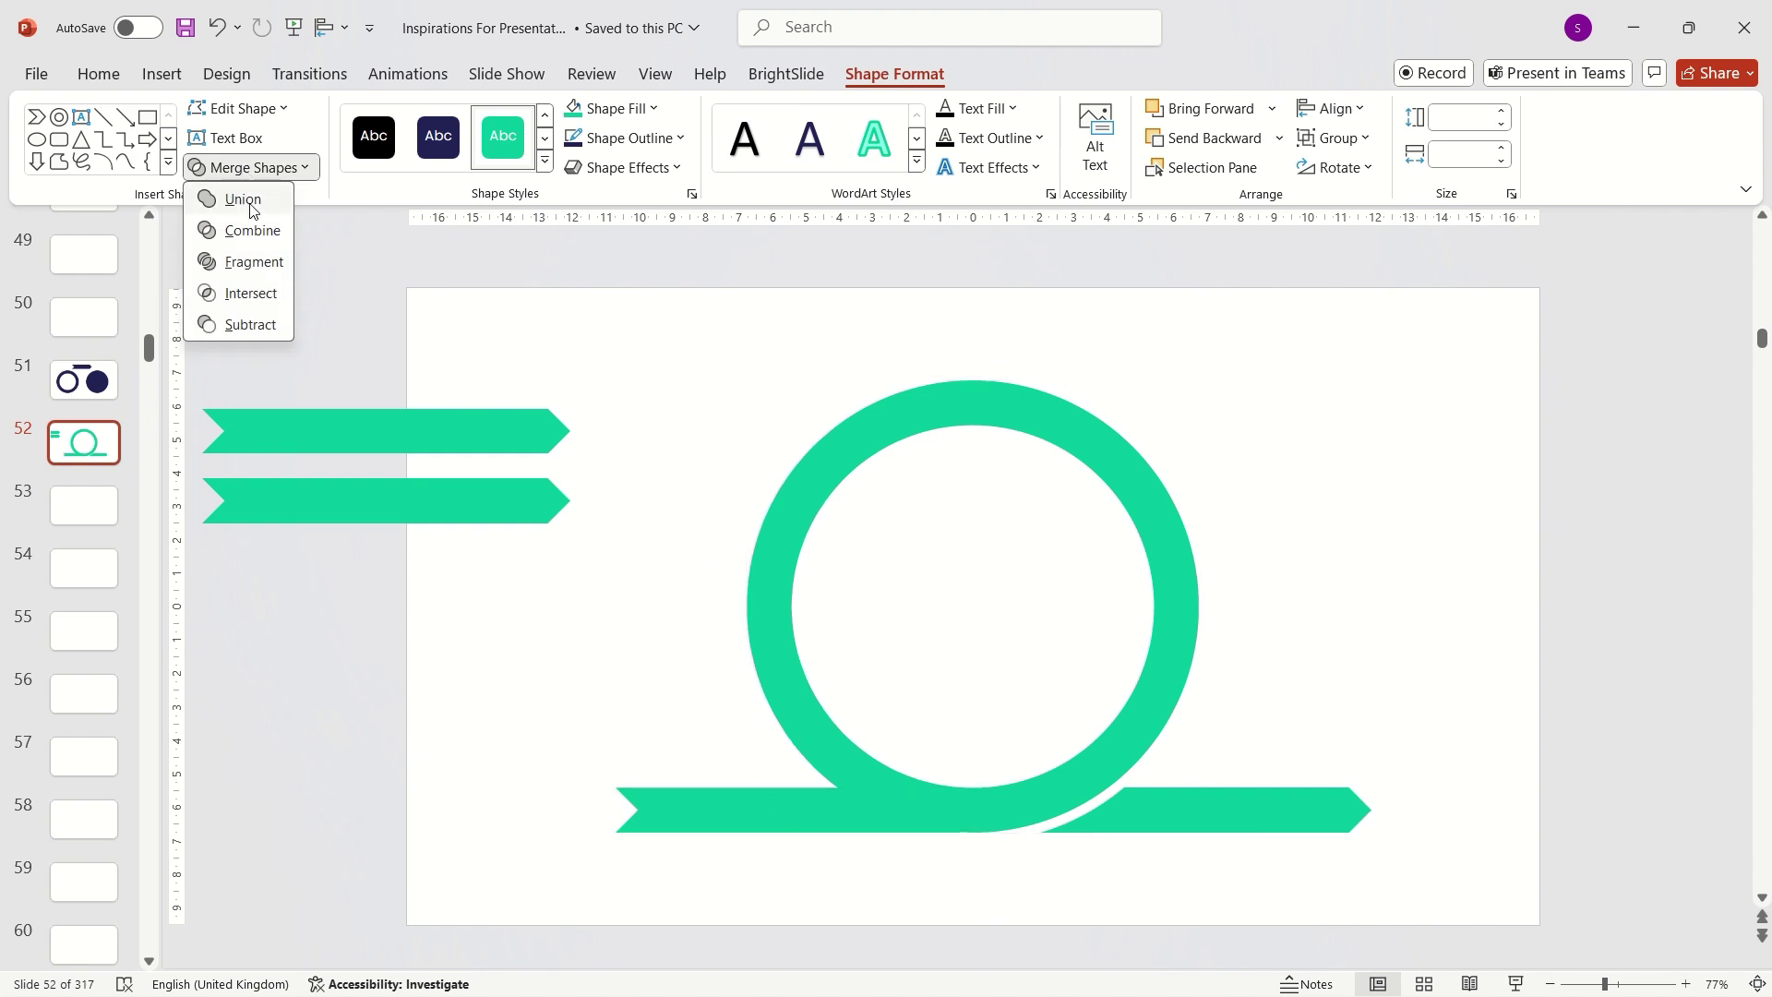
pyautogui.click(242, 199)
pyautogui.click(594, 349)
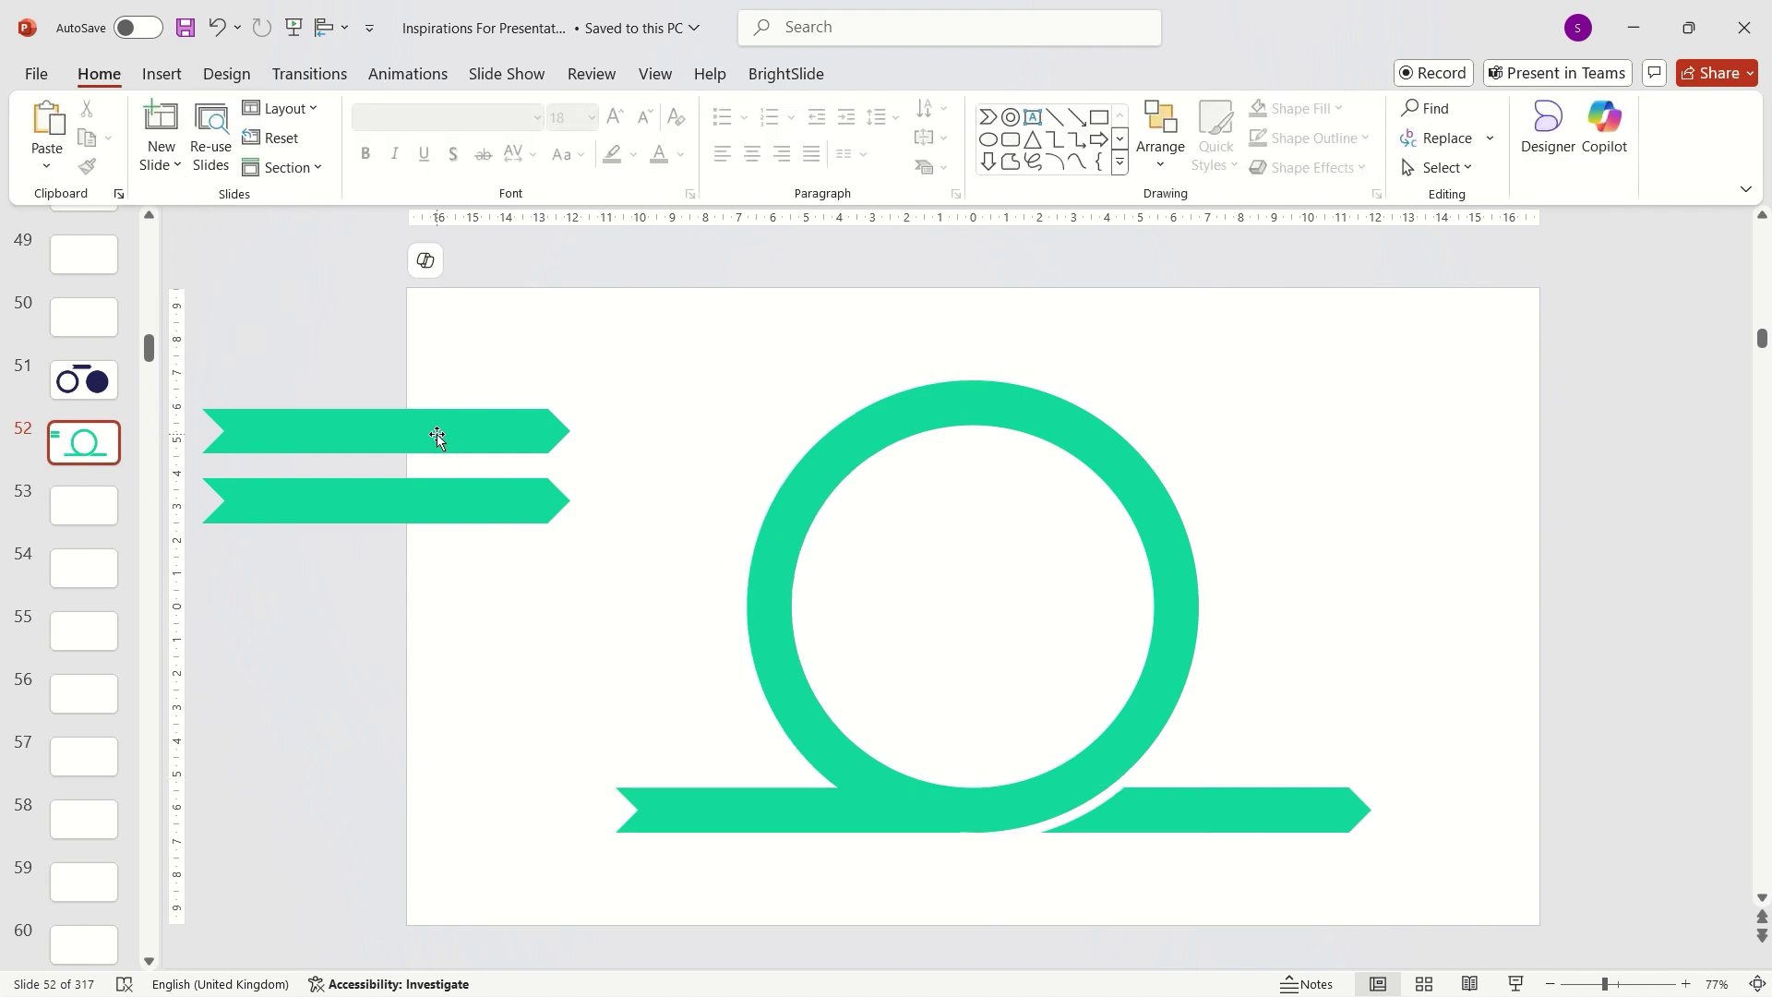
pyautogui.moveTo(438, 436); pyautogui.dragTo(1153, 362)
# Fill the spare bar navy, shorten it into a chevron, and size it across the ring
pyautogui.click(1299, 116)
pyautogui.click(1329, 220)
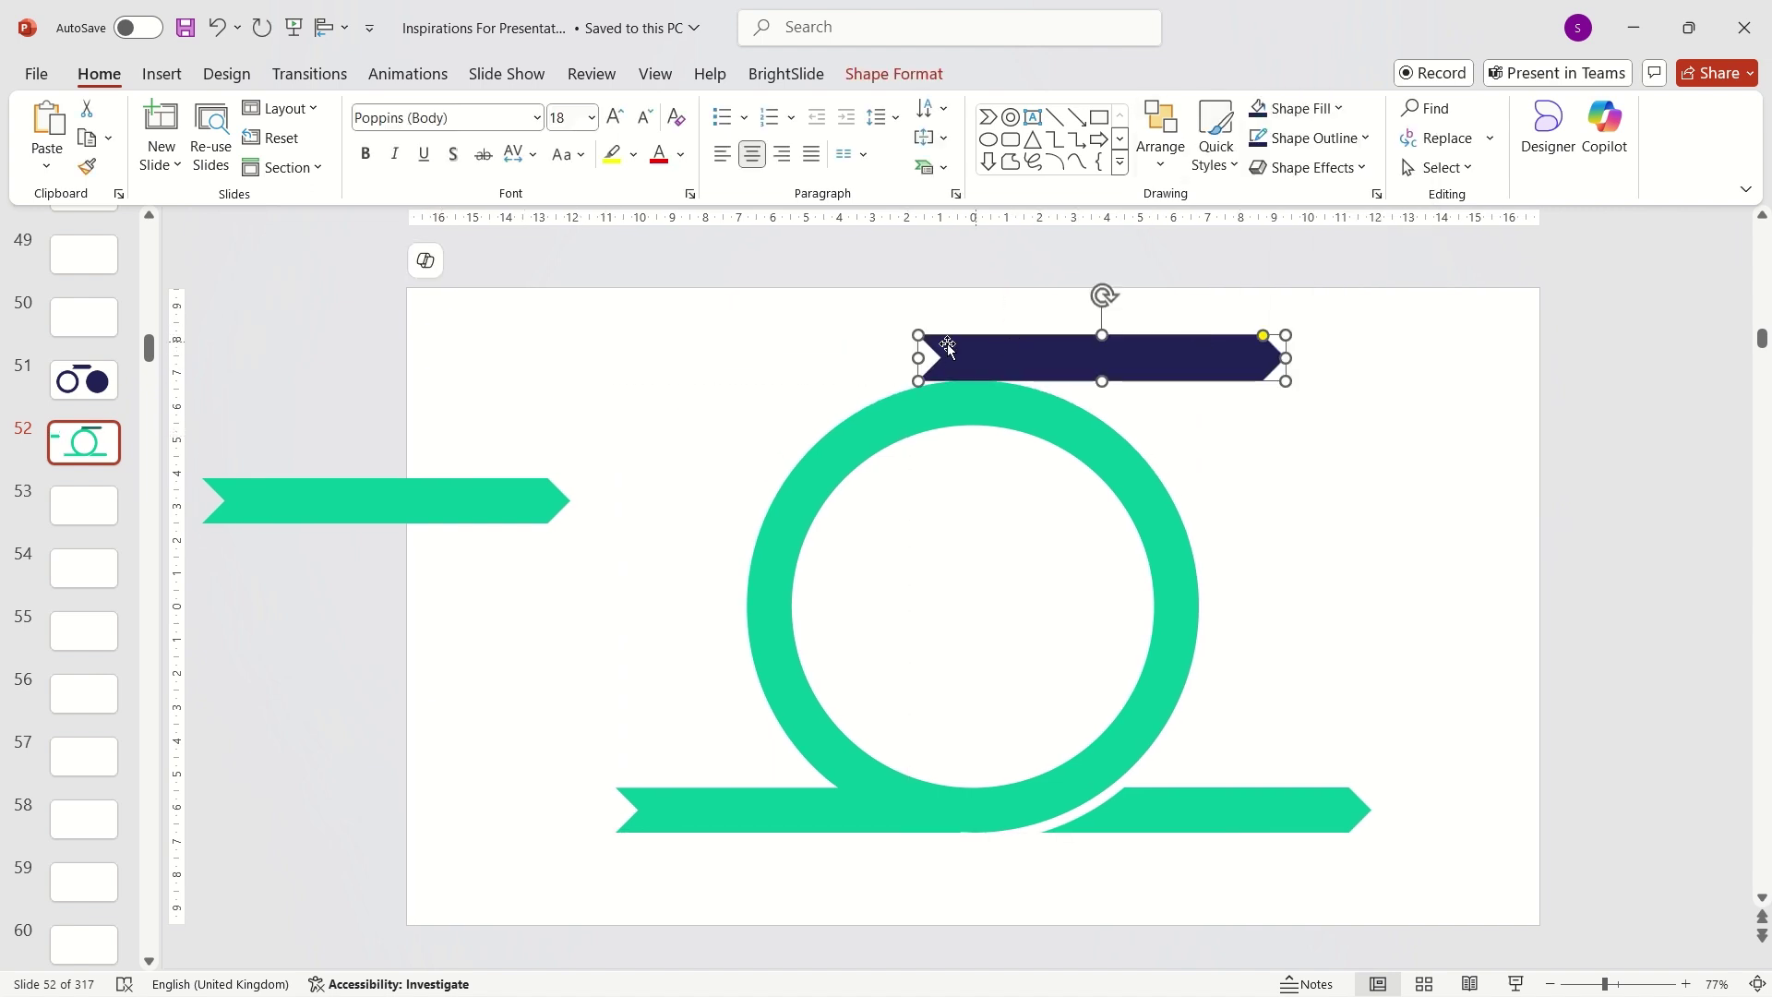
pyautogui.moveTo(917, 359); pyautogui.dragTo(1246, 361)
pyautogui.scroll(5, 1247, 361)
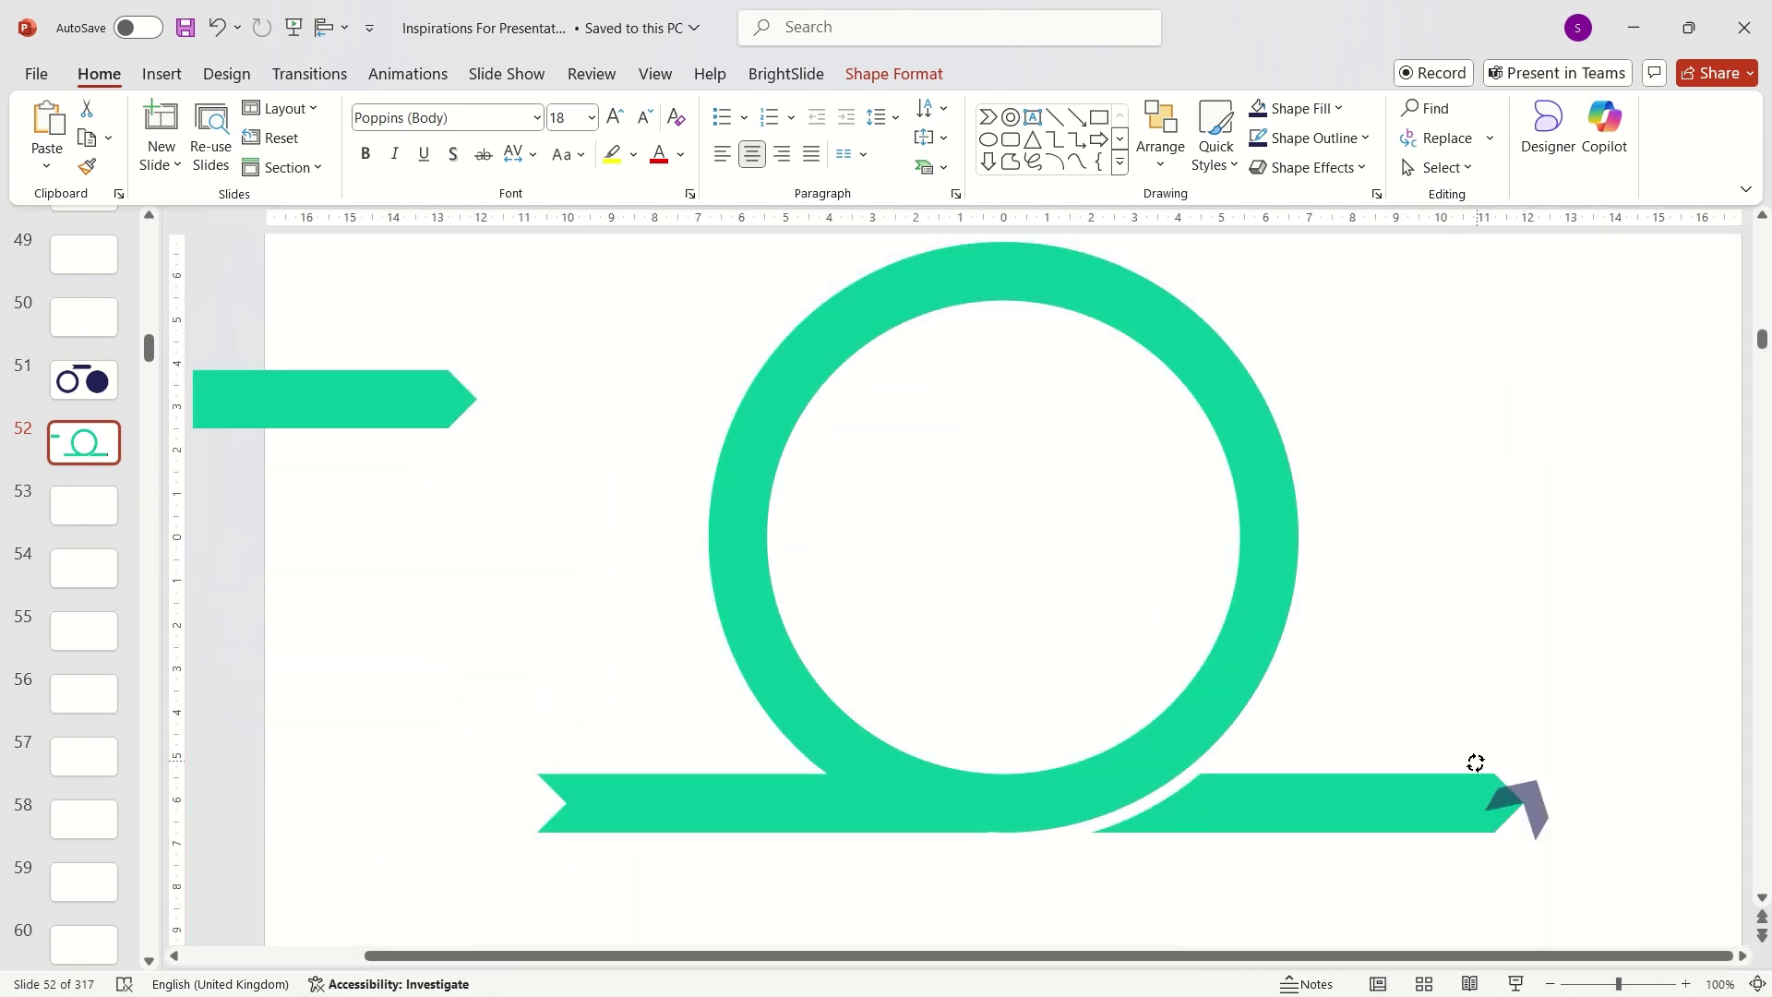
pyautogui.moveTo(1477, 763); pyautogui.dragTo(1346, 668)
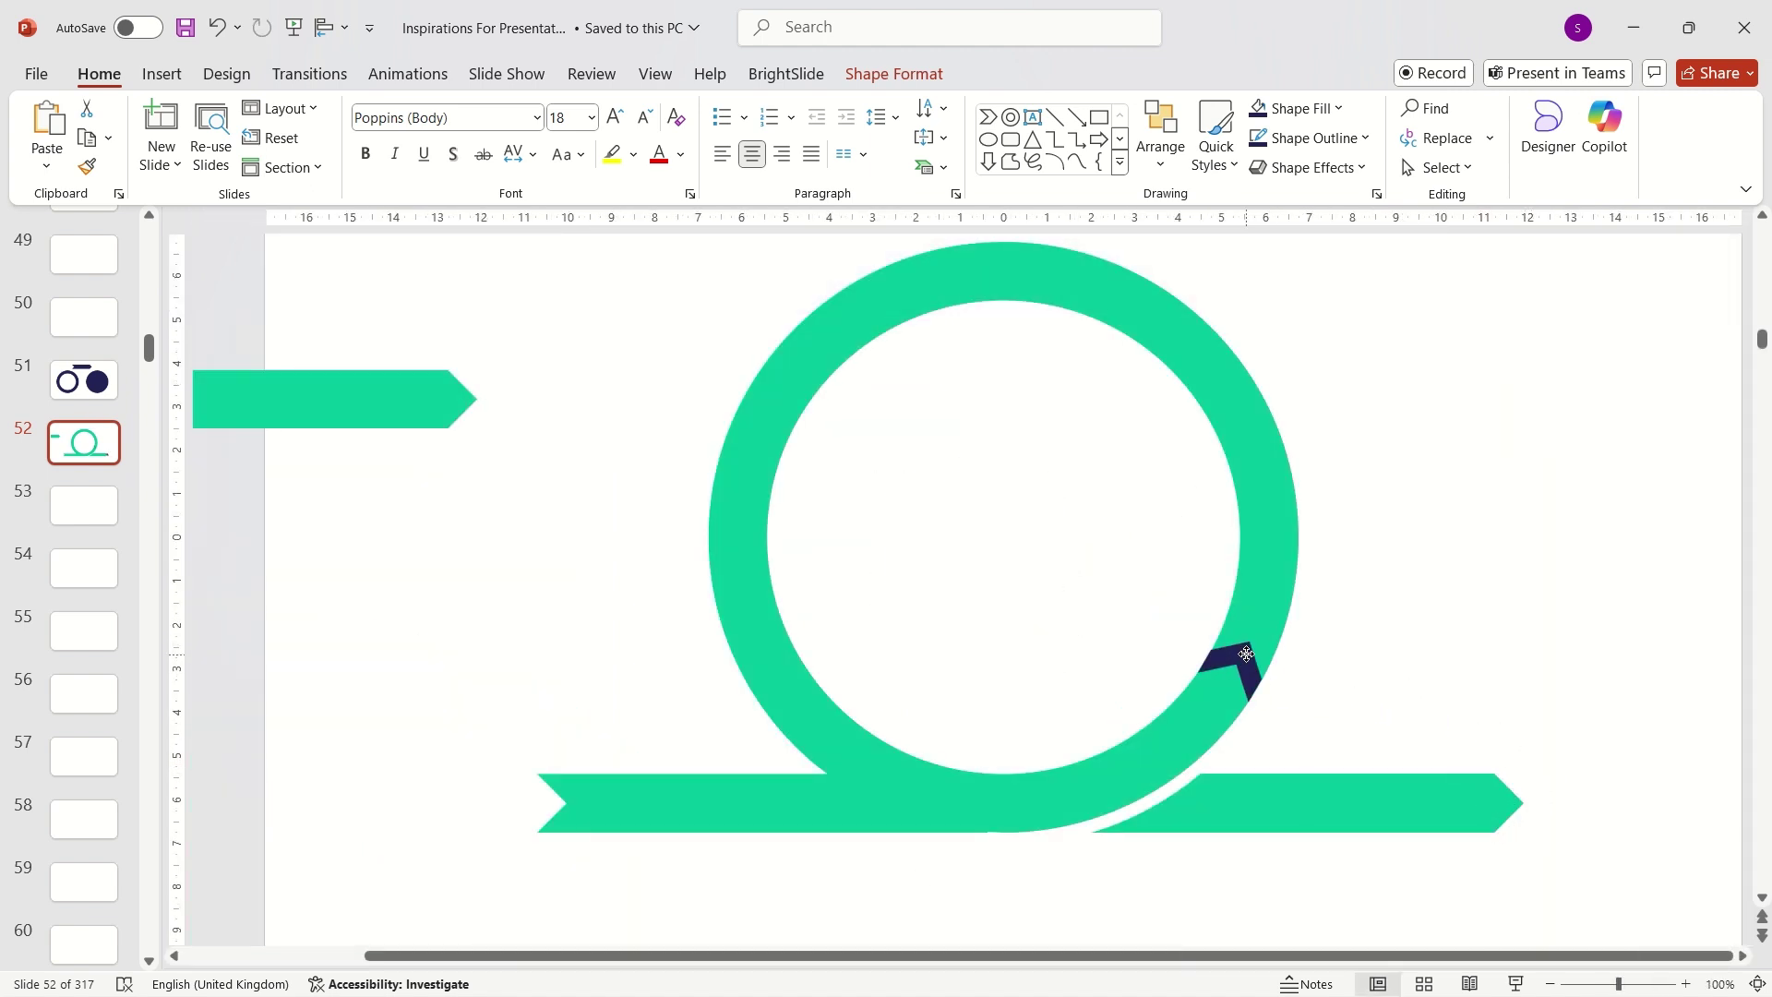
pyautogui.scroll(5, 1254, 677)
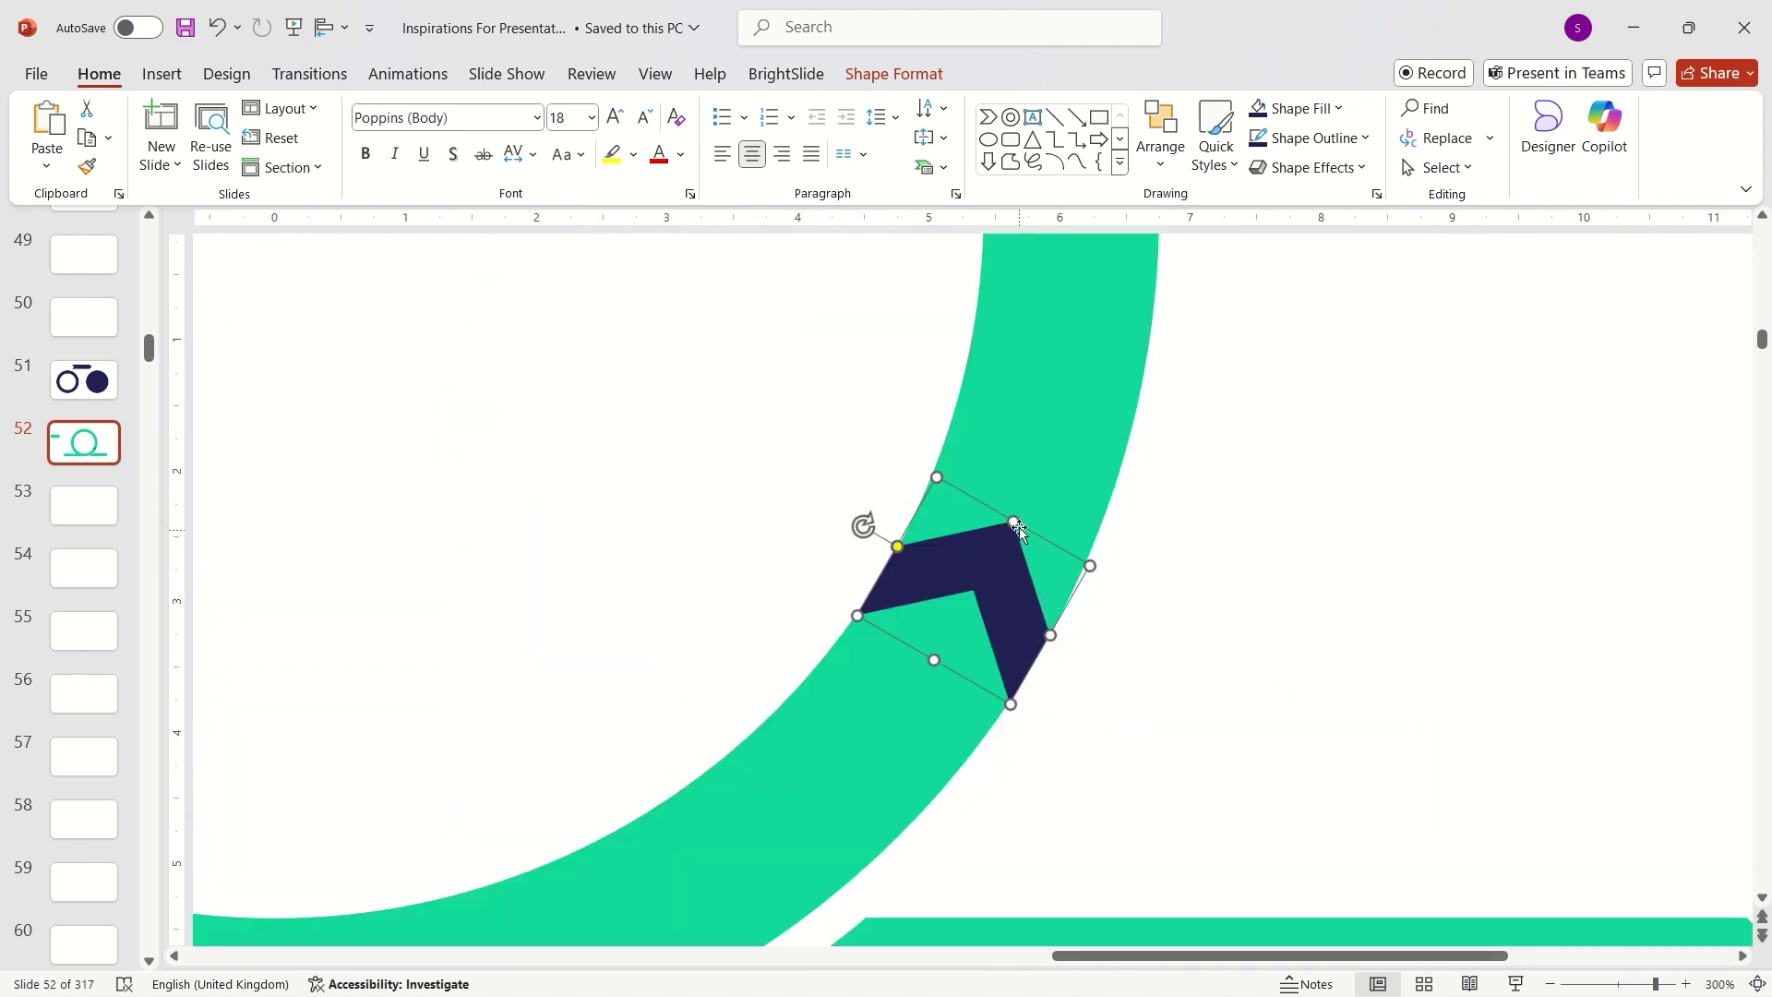
pyautogui.moveTo(980, 575); pyautogui.dragTo(985, 571)
pyautogui.moveTo(1014, 699); pyautogui.dragTo(1021, 720)
pyautogui.moveTo(928, 665); pyautogui.dragTo(955, 629)
pyautogui.moveTo(897, 510); pyautogui.dragTo(892, 522)
pyautogui.scroll(-5, 892, 523)
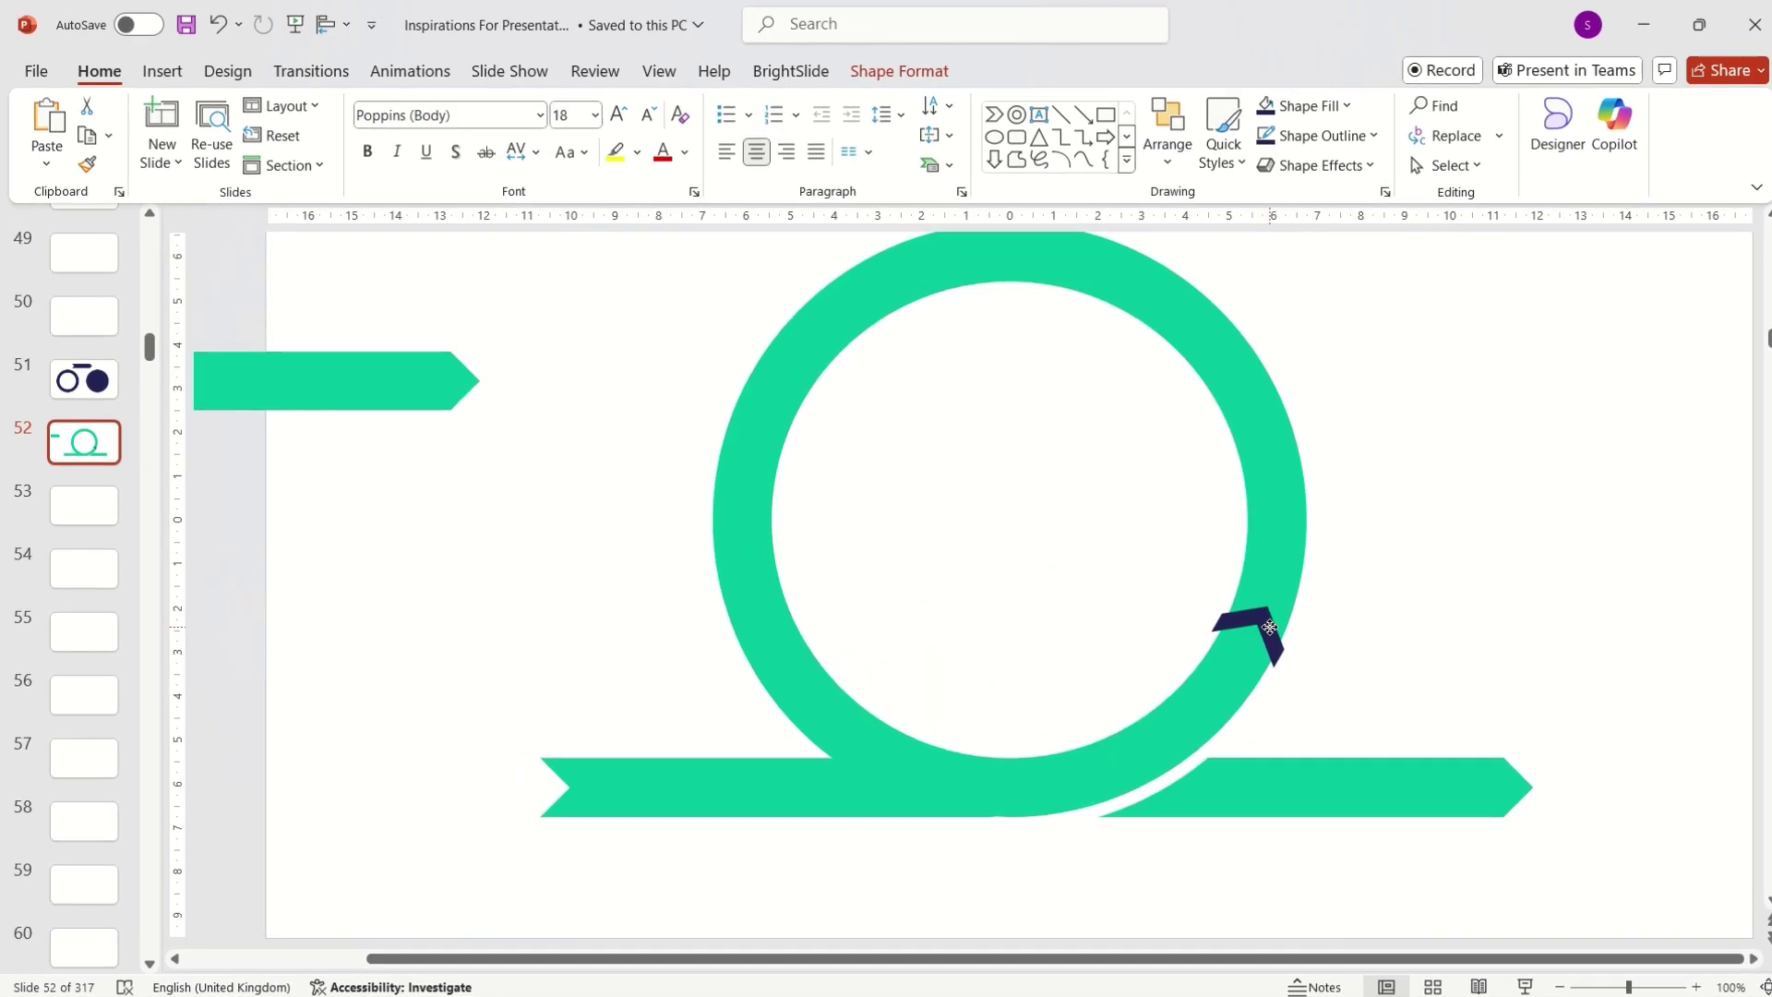
# Place chevron copies at the ring's upper right and upper left, deleting a stray lower-left one
pyautogui.keyDown('ctrl'); pyautogui.moveTo(1260, 631); pyautogui.dragTo(1187, 296); pyautogui.keyUp('ctrl')
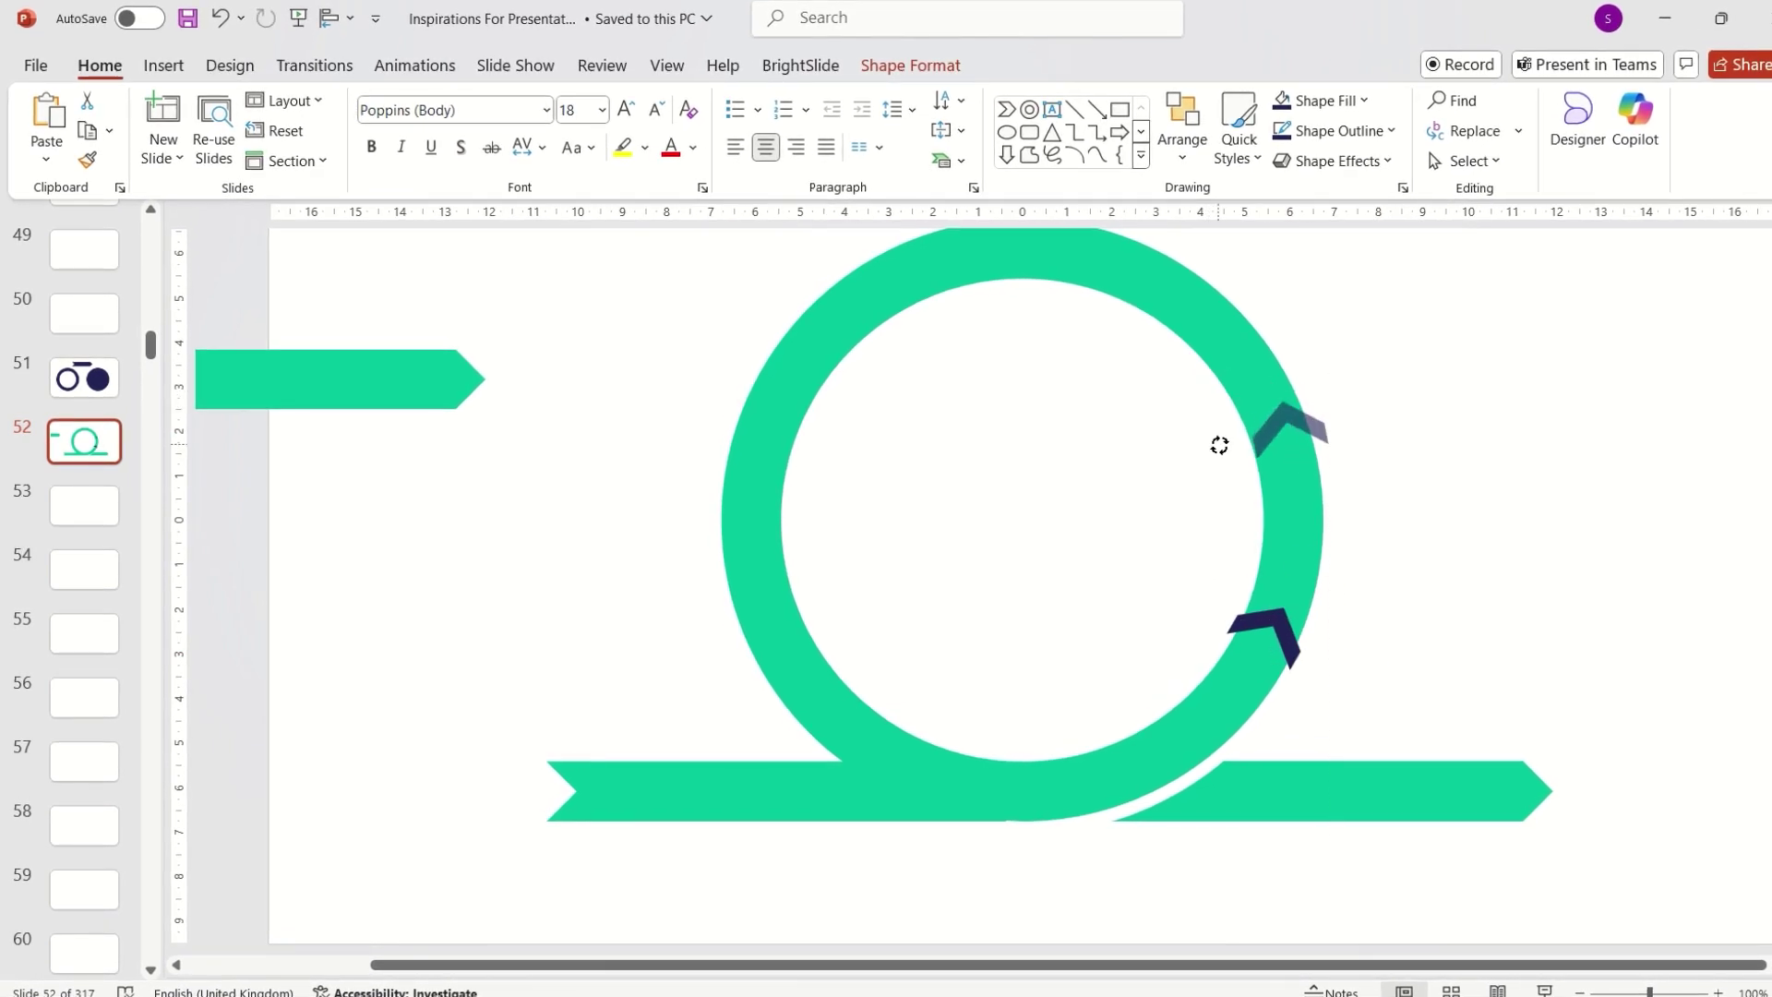
pyautogui.scroll(-2, 1139, 396)
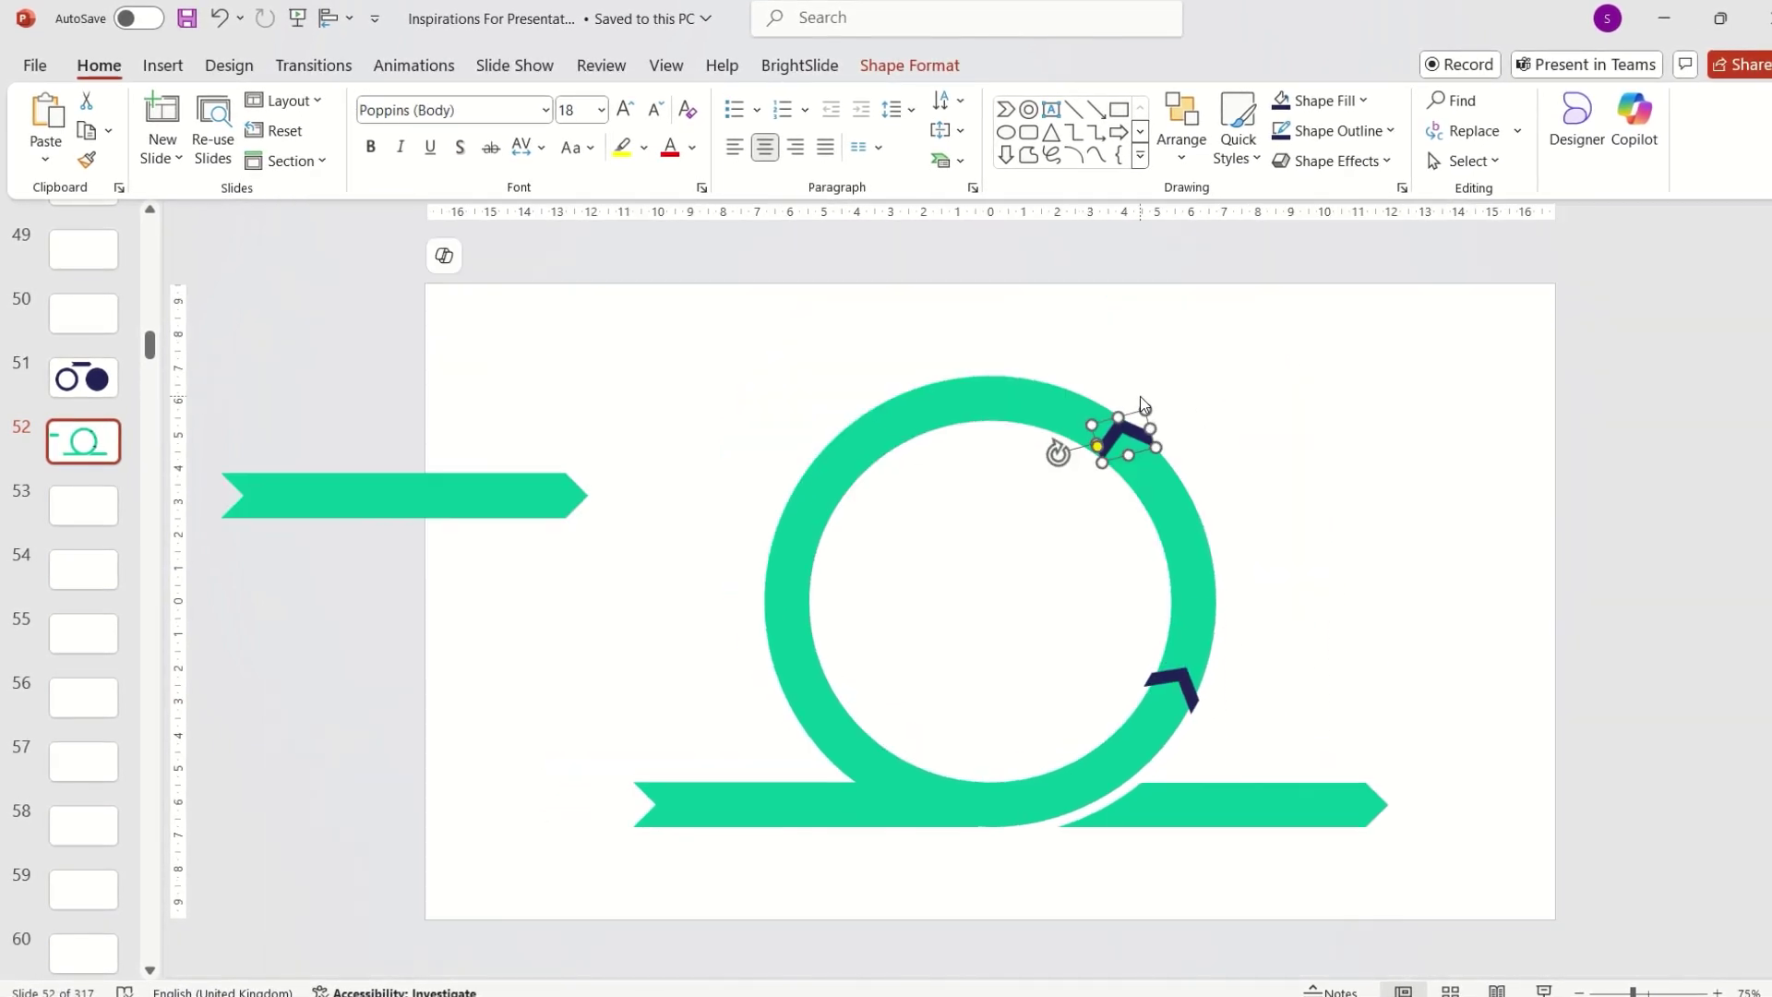
pyautogui.moveTo(1139, 396); pyautogui.dragTo(909, 494)
pyautogui.scroll(-1, 840, 435)
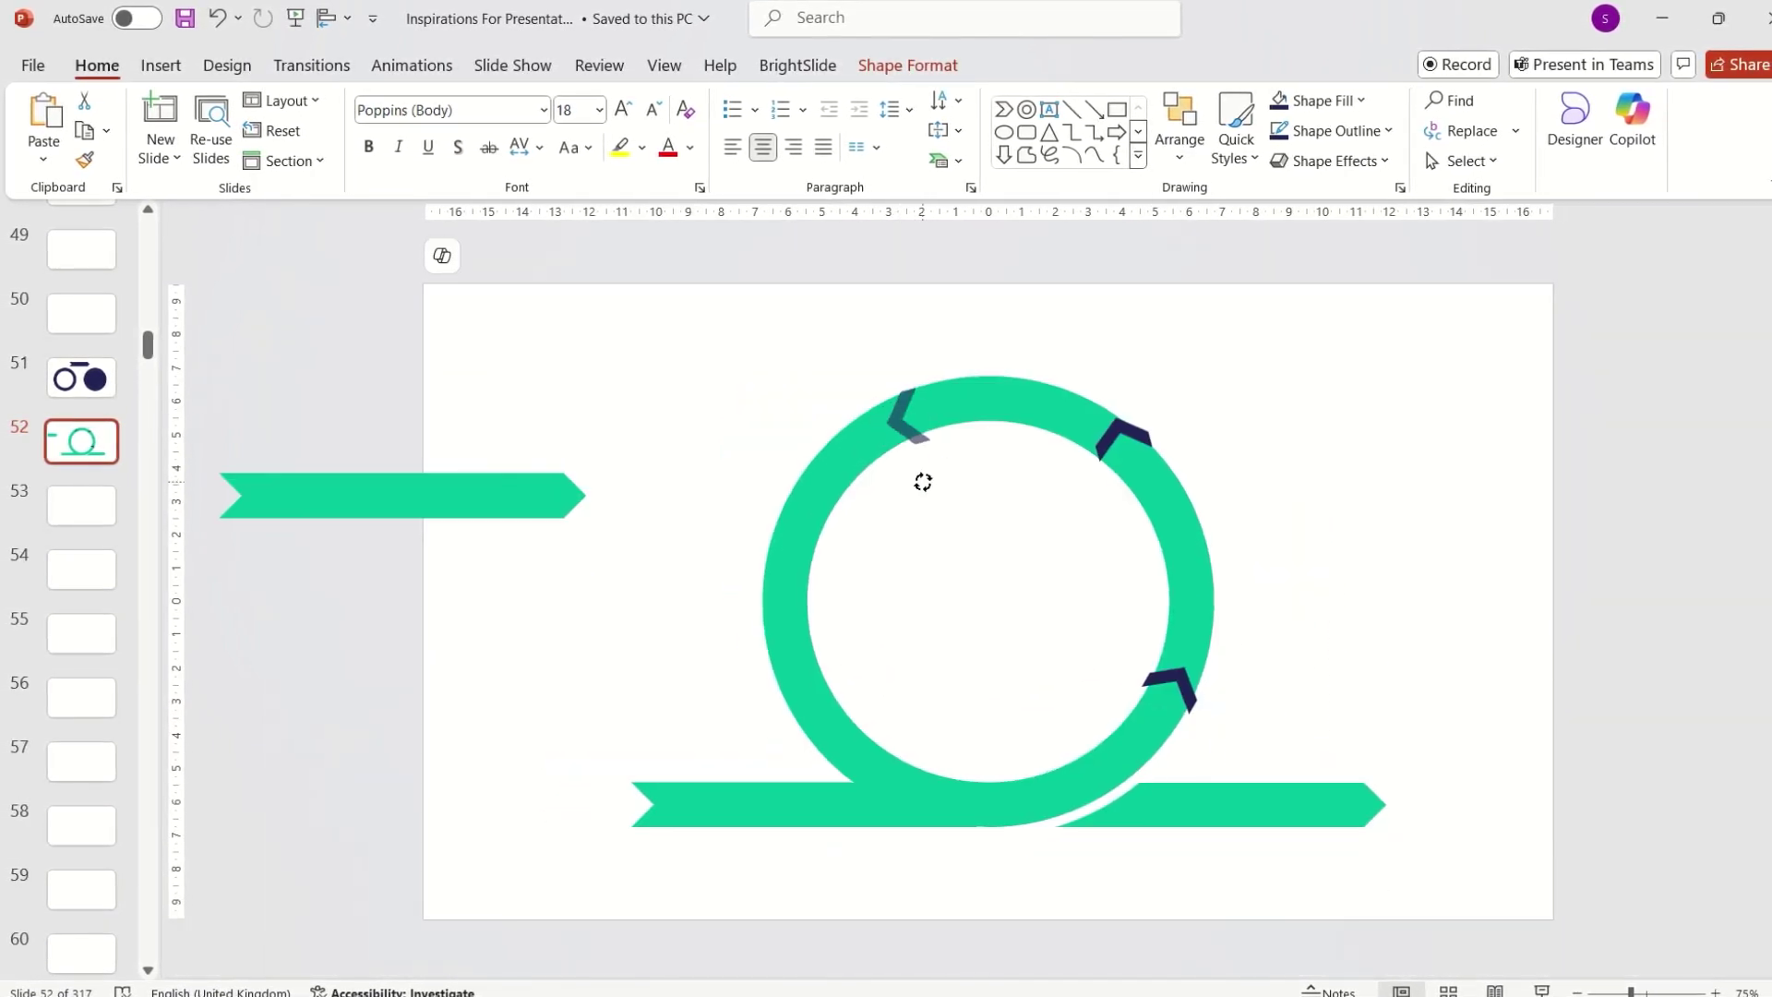
pyautogui.moveTo(898, 426); pyautogui.dragTo(735, 748)
pyautogui.click(840, 738)
pyautogui.click(926, 563)
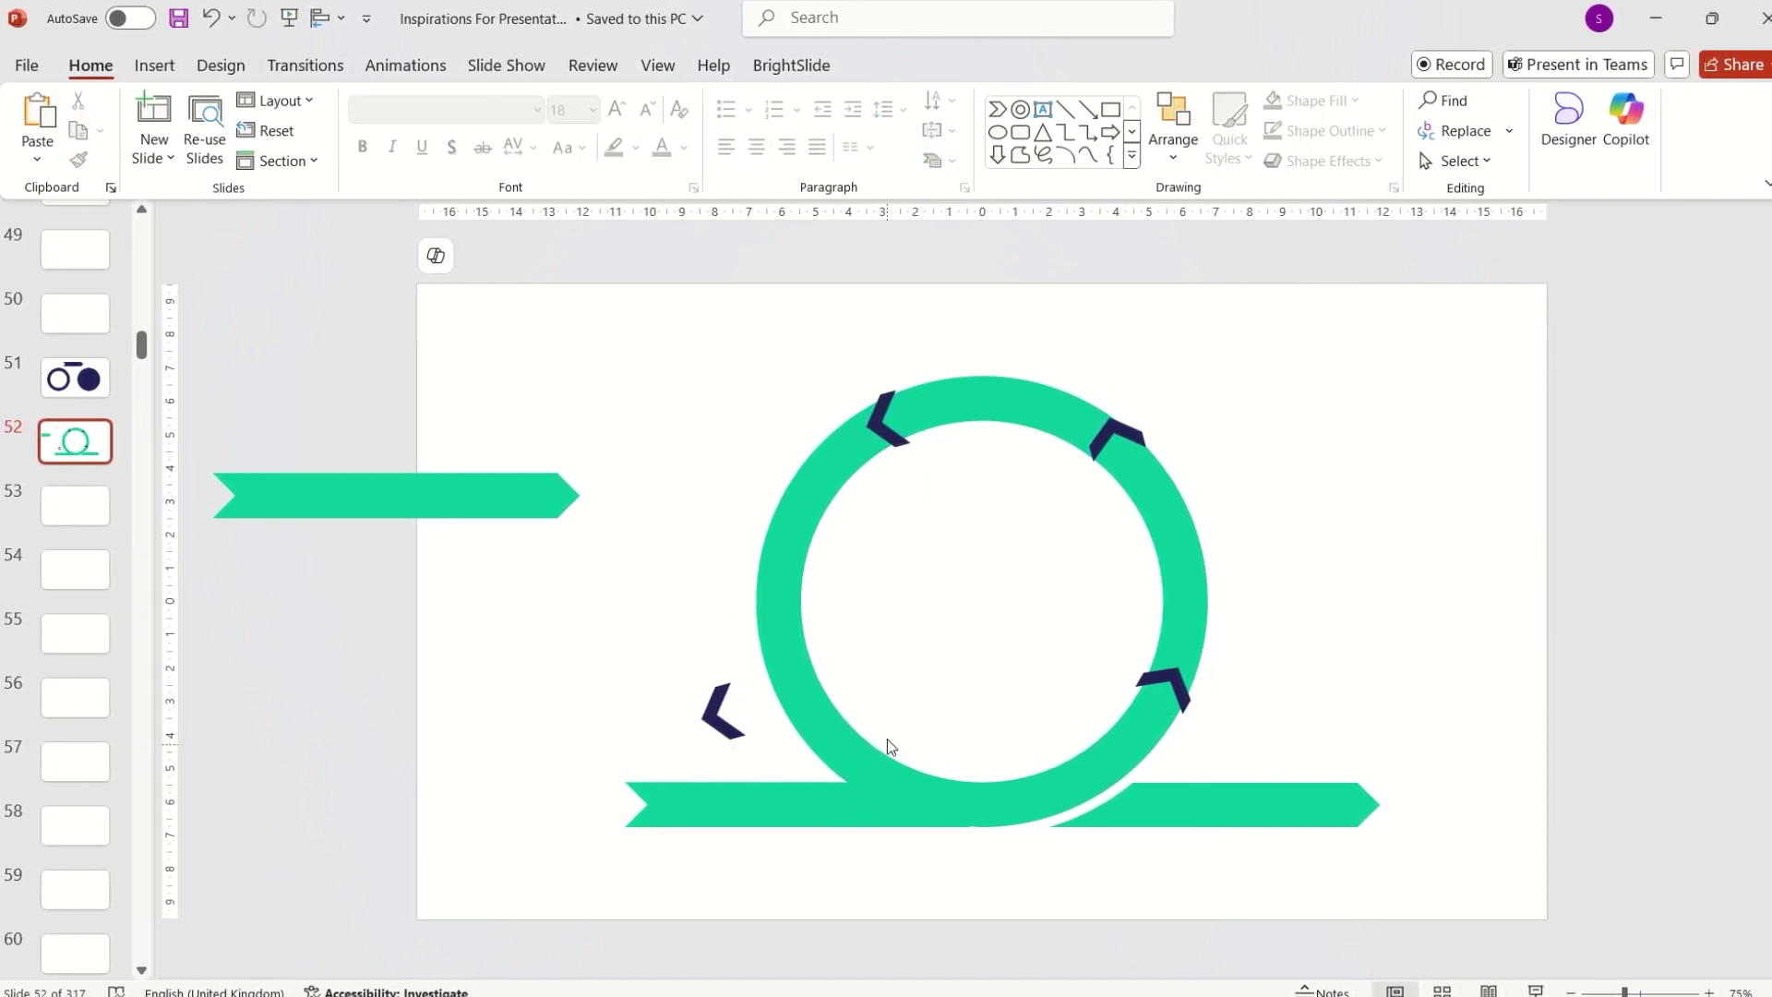
pyautogui.click(723, 713)
pyautogui.press('Delete')
# Rotate and nudge the top-right and upper-left chevrons to follow the ring's curve
pyautogui.scroll(5, 1165, 688)
pyautogui.click(979, 596)
pyautogui.moveTo(868, 622); pyautogui.dragTo(901, 715)
pyautogui.moveTo(963, 625); pyautogui.dragTo(973, 633)
pyautogui.scroll(-5, 924, 632)
pyautogui.click(847, 452)
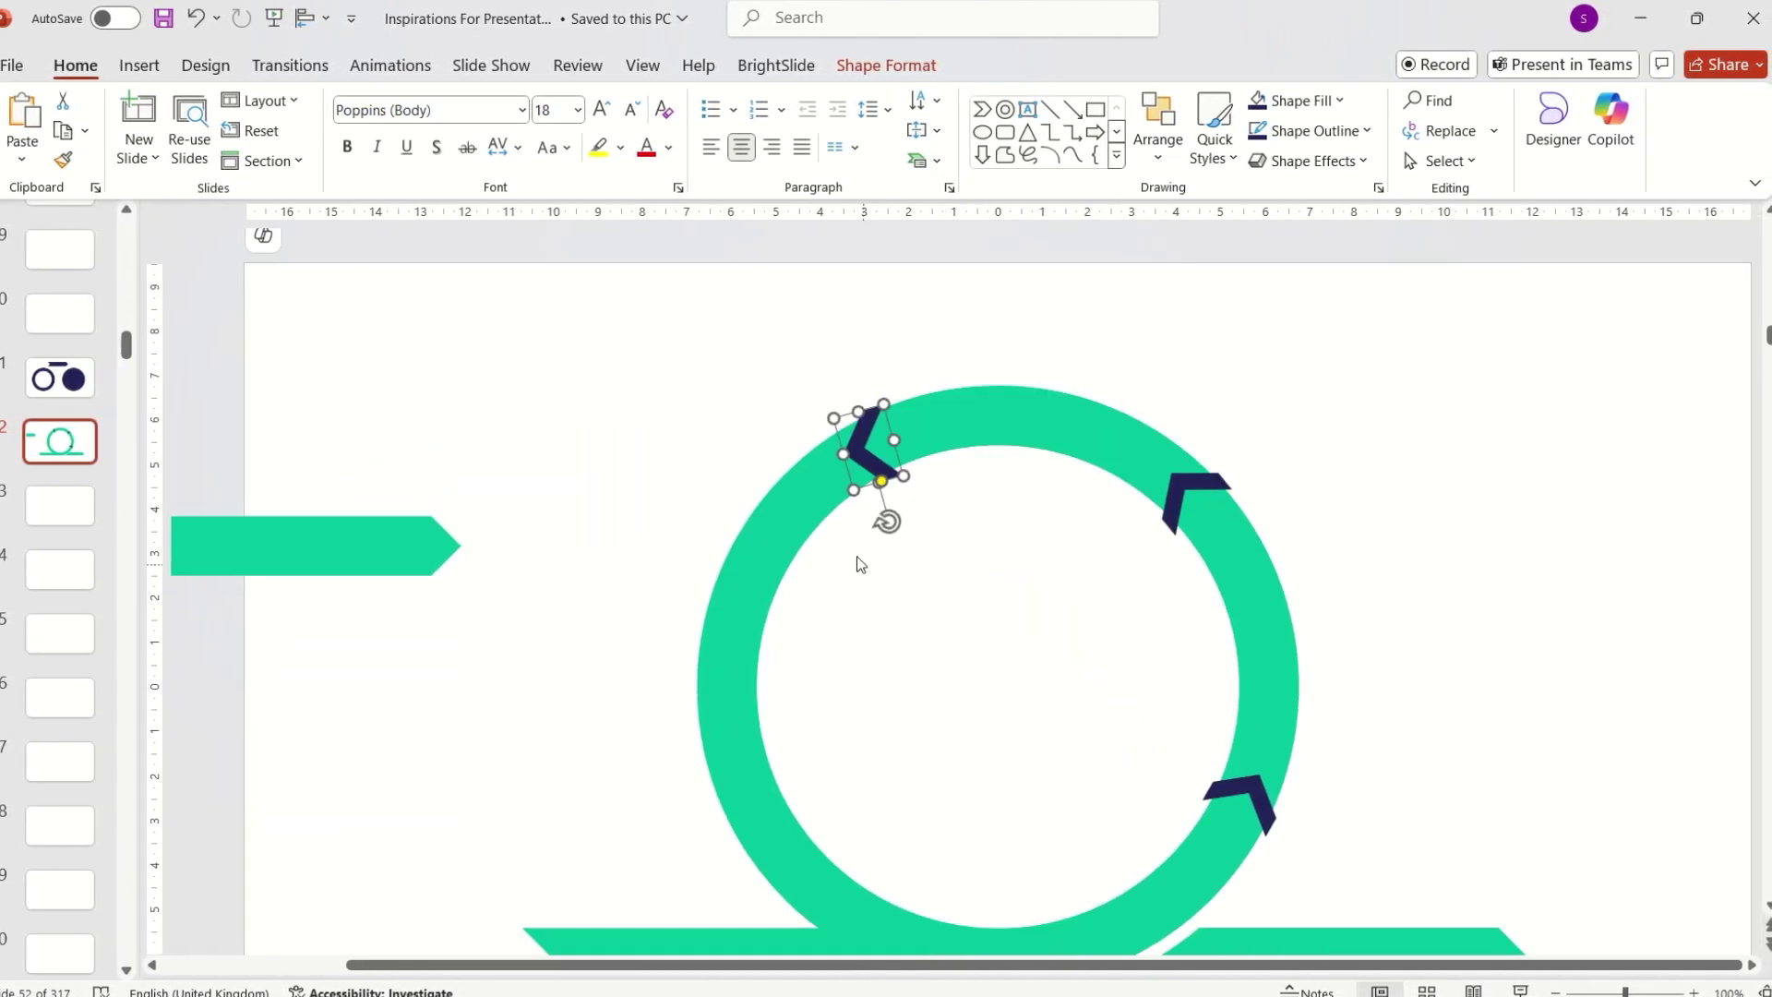
pyautogui.scroll(8, 835, 458)
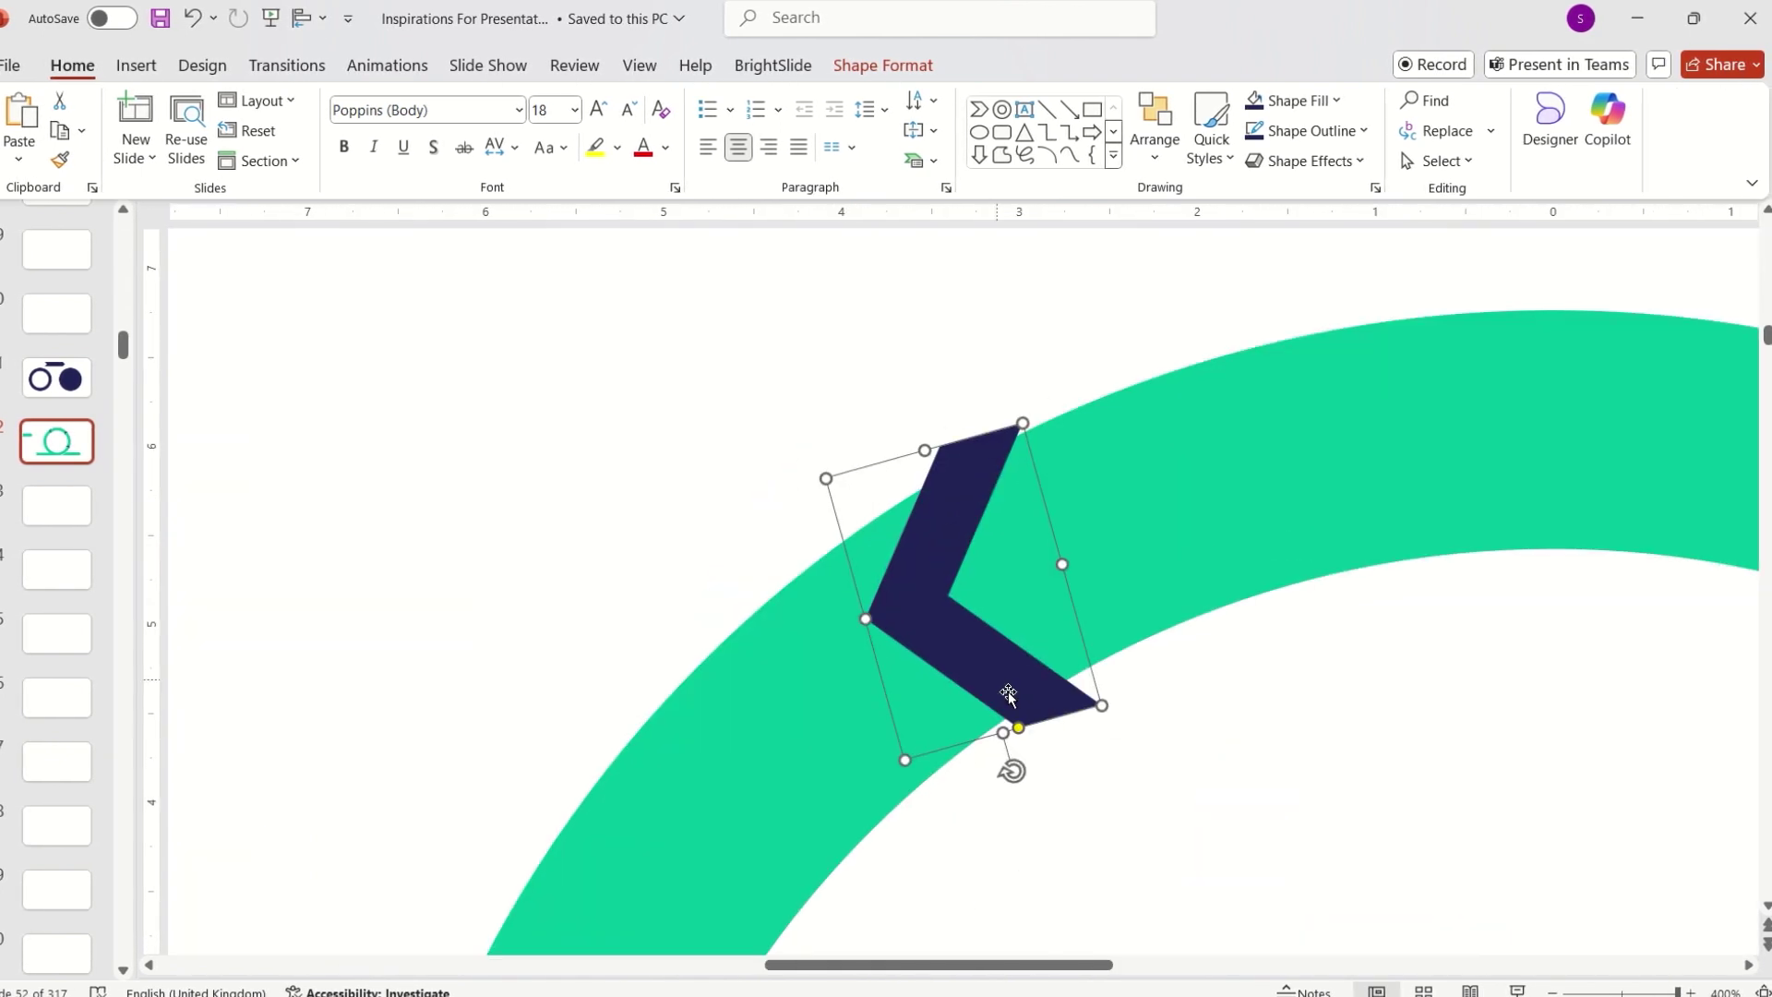
pyautogui.moveTo(1010, 764); pyautogui.dragTo(1062, 748)
pyautogui.moveTo(982, 661); pyautogui.dragTo(945, 650)
# Rotate the lower-right chevron slightly to match the ring
pyautogui.scroll(-5, 945, 650)
pyautogui.click(1345, 791)
pyautogui.scroll(8, 1345, 791)
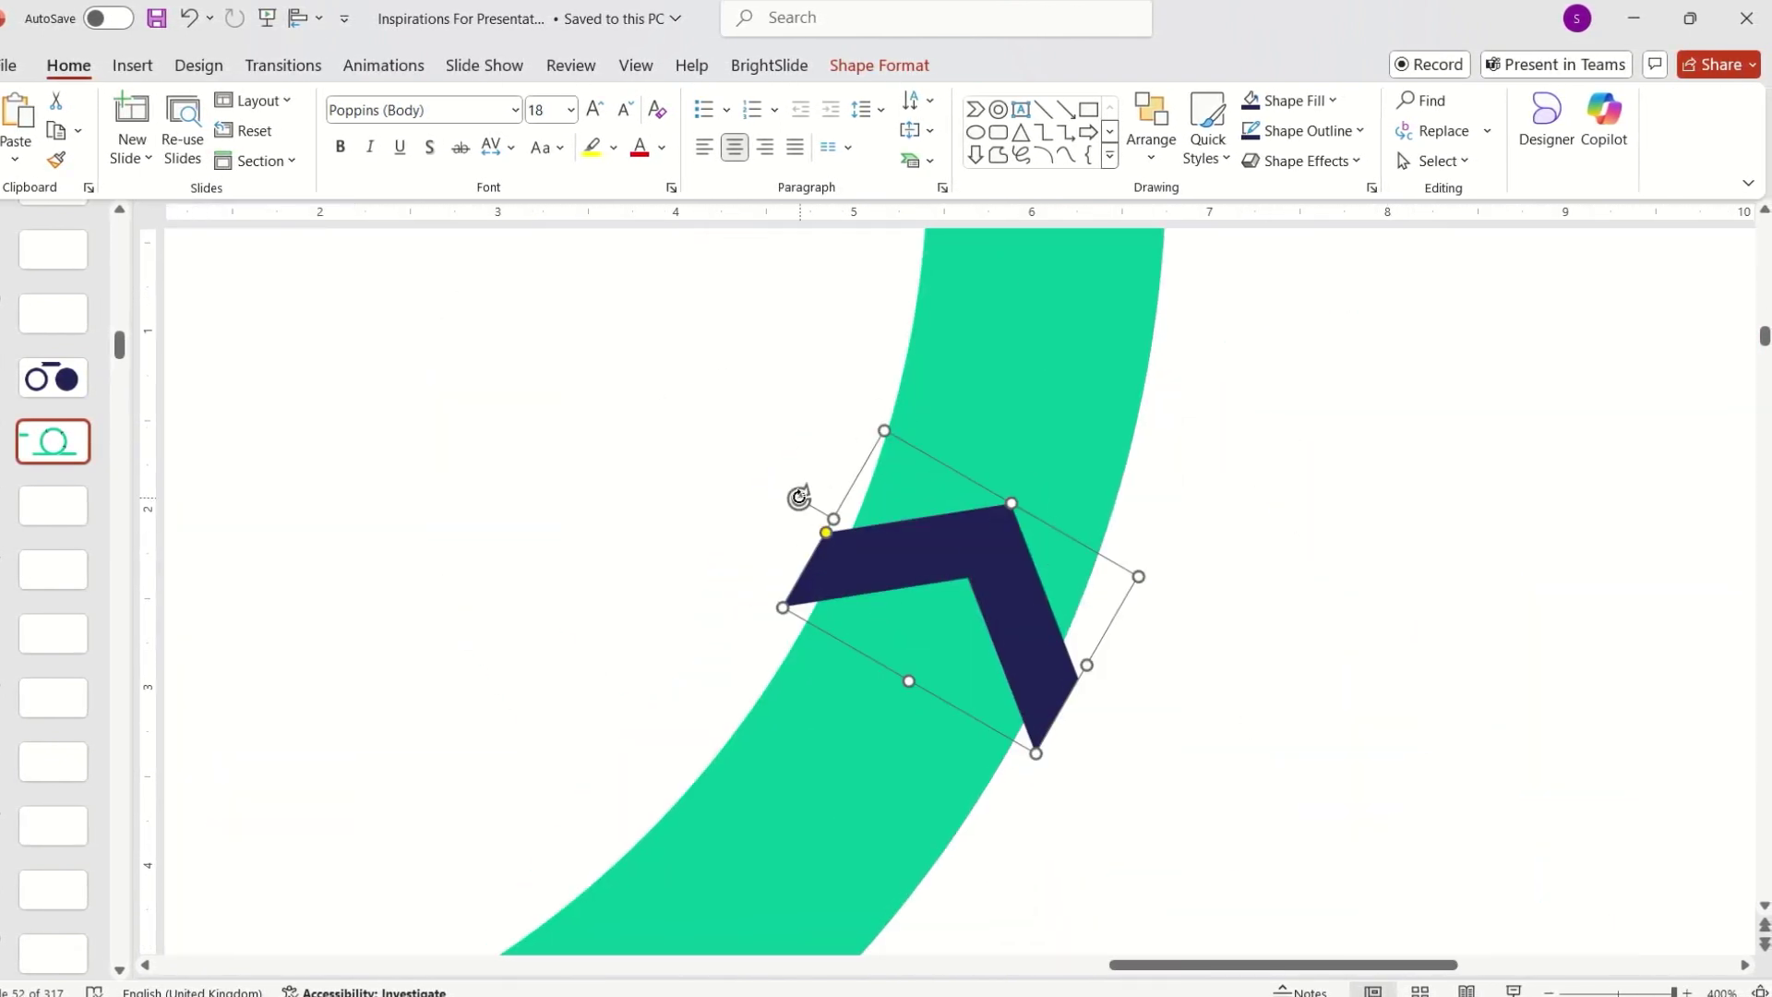
pyautogui.moveTo(800, 498); pyautogui.dragTo(795, 507)
pyautogui.scroll(-8, 1304, 582)
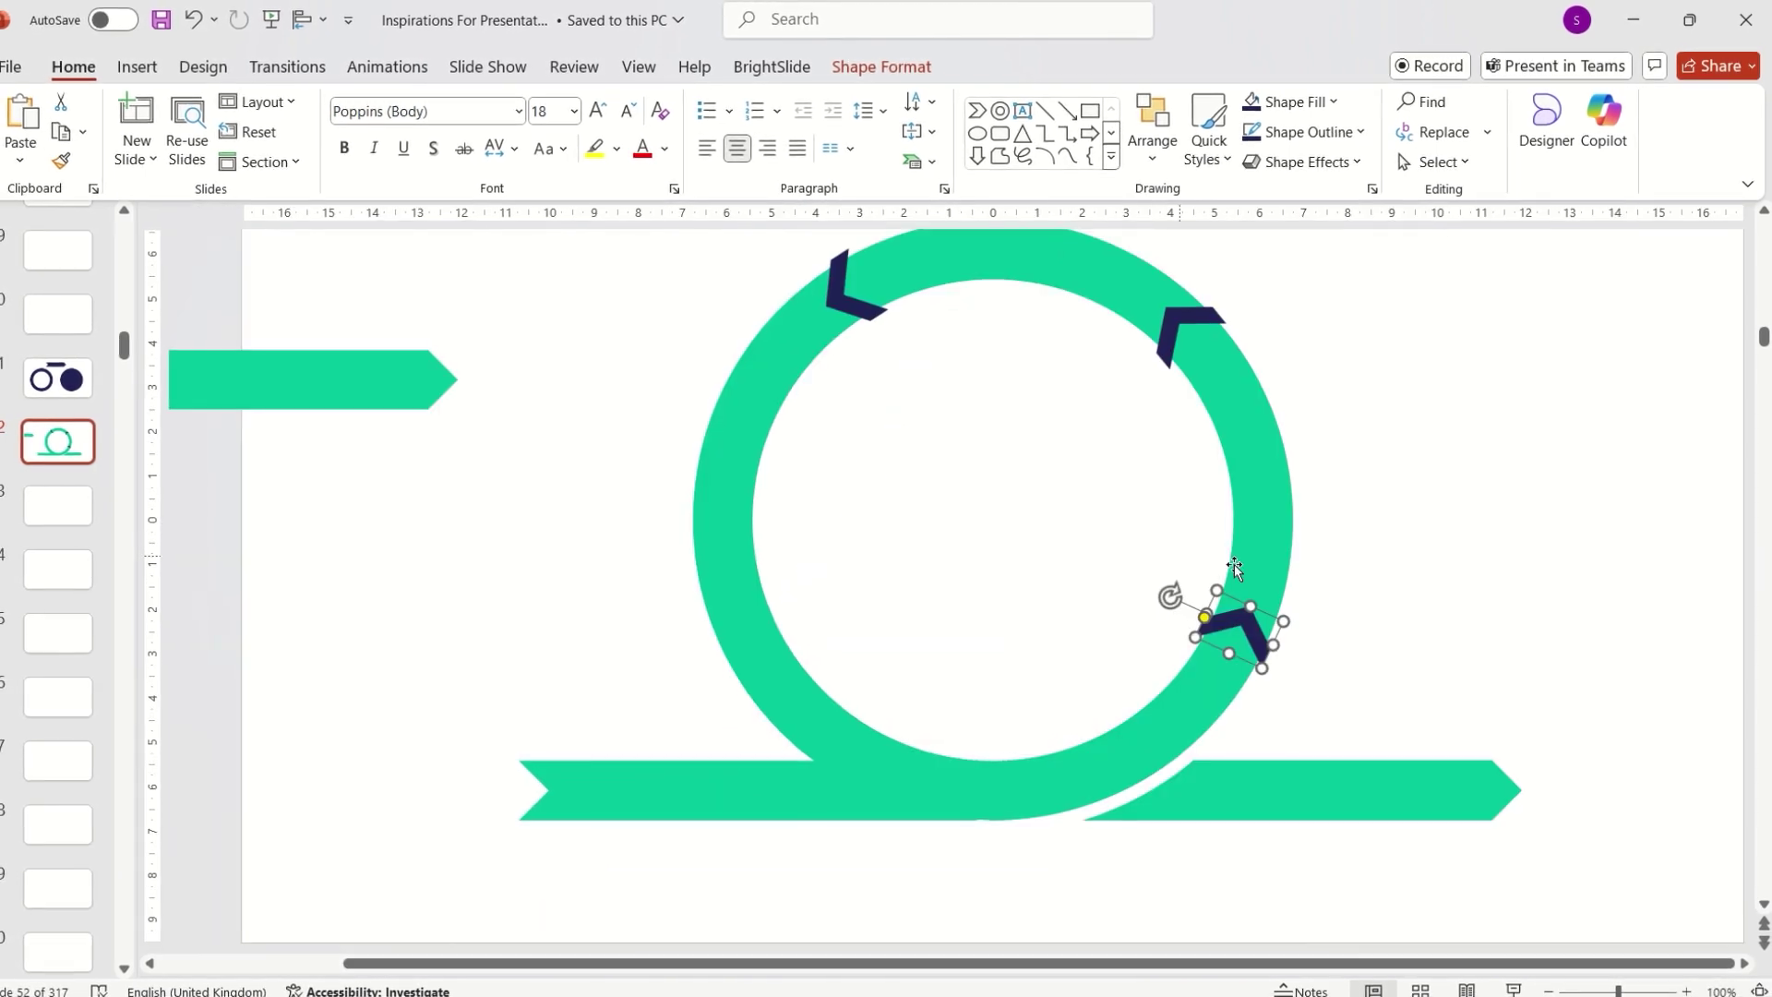
pyautogui.scroll(-1, 1304, 582)
pyautogui.click(850, 425)
# Subtract the lower-right chevron from the ring
pyautogui.press('alt')
pyautogui.press('Escape')
pyautogui.press('Escape')
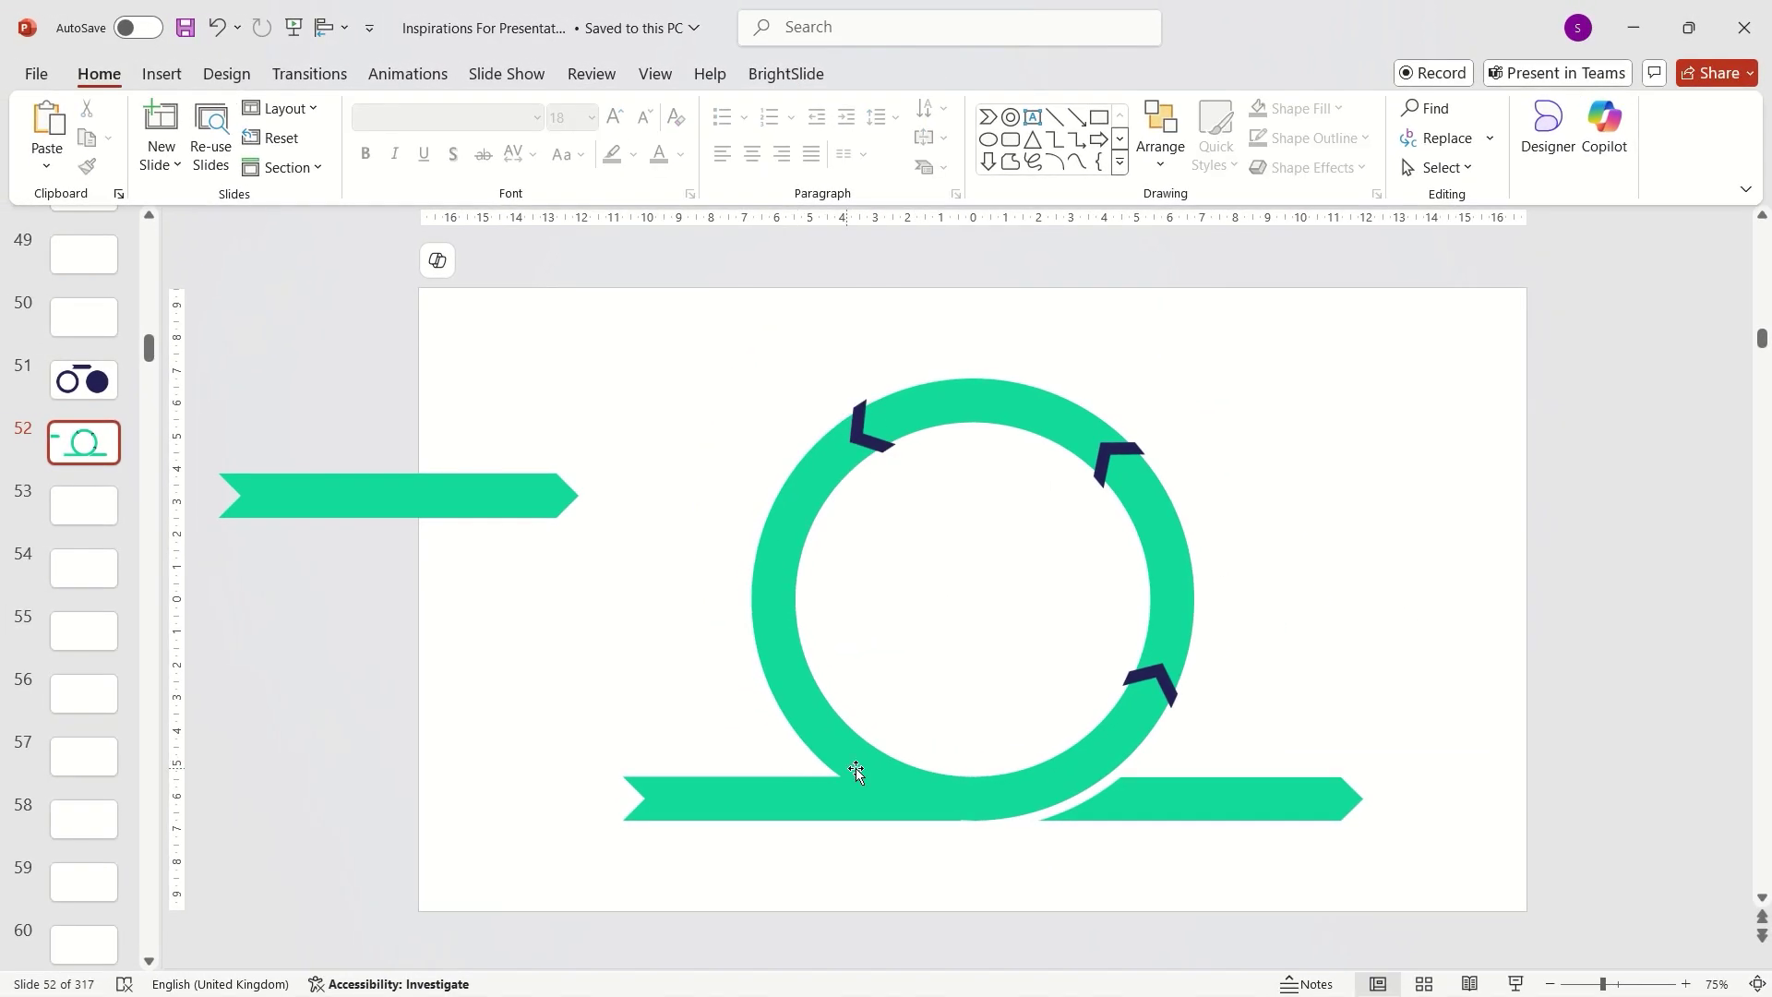
pyautogui.click(1161, 598)
pyautogui.click(1162, 675)
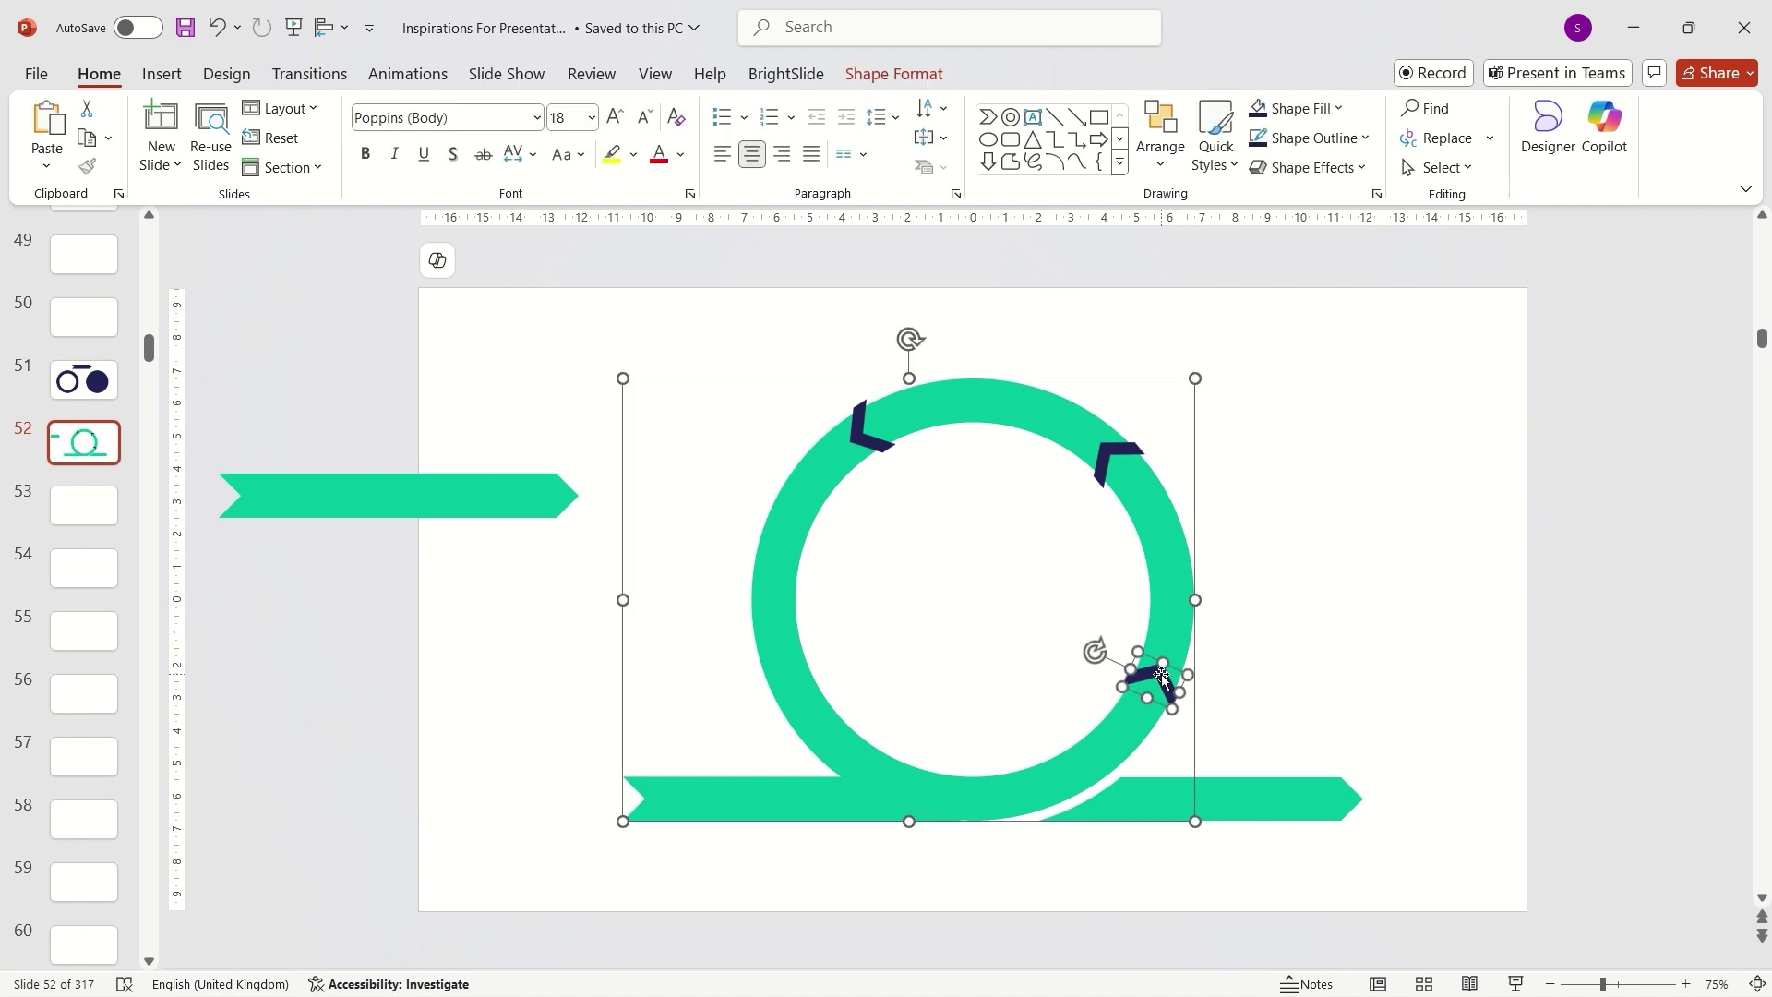
pyautogui.click(885, 73)
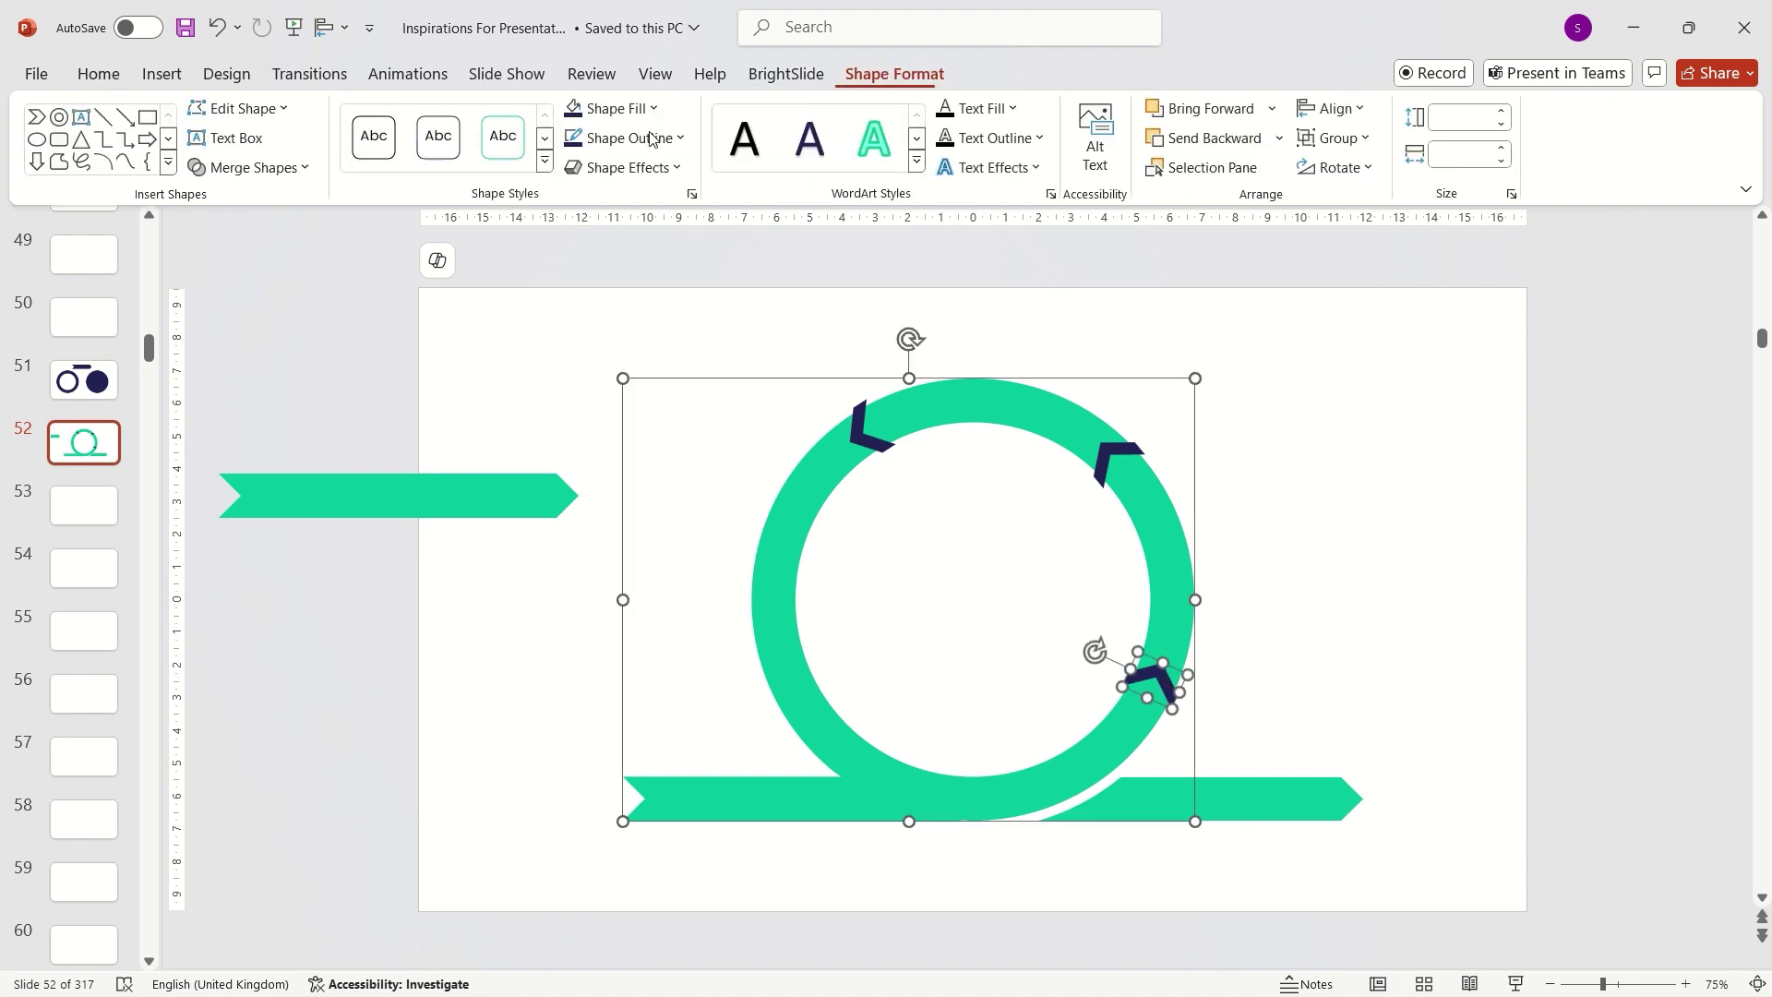
pyautogui.click(305, 167)
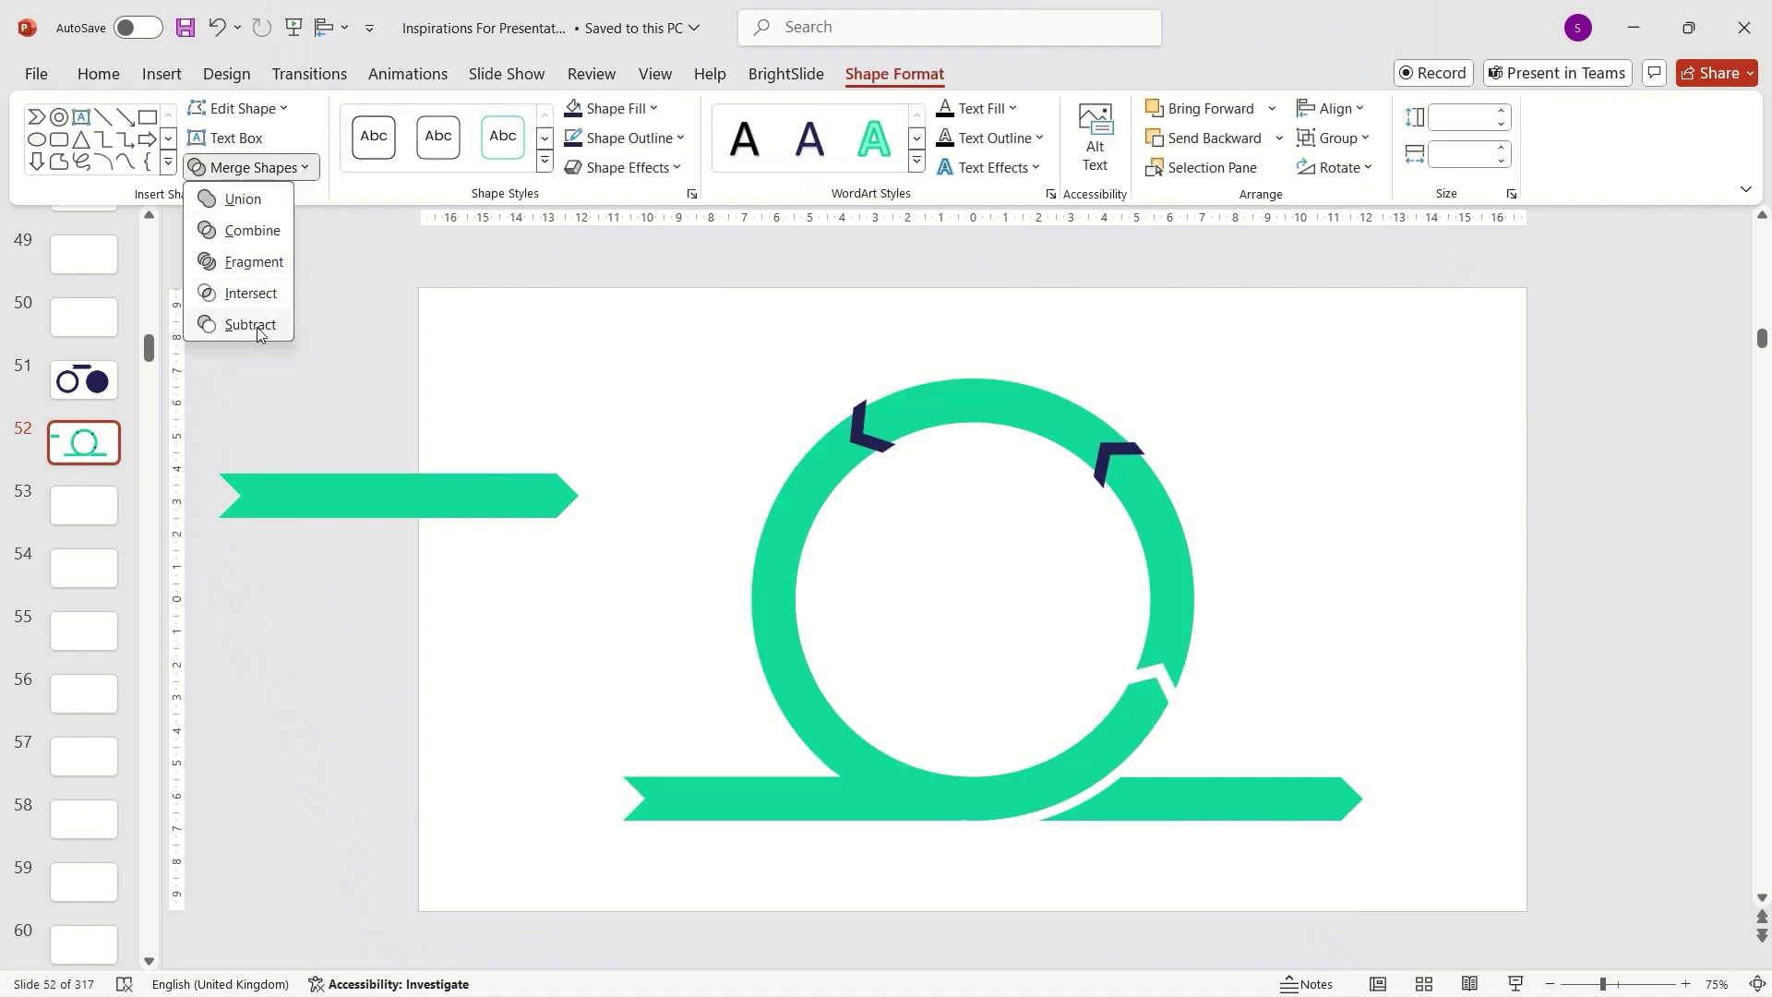
pyautogui.click(250, 325)
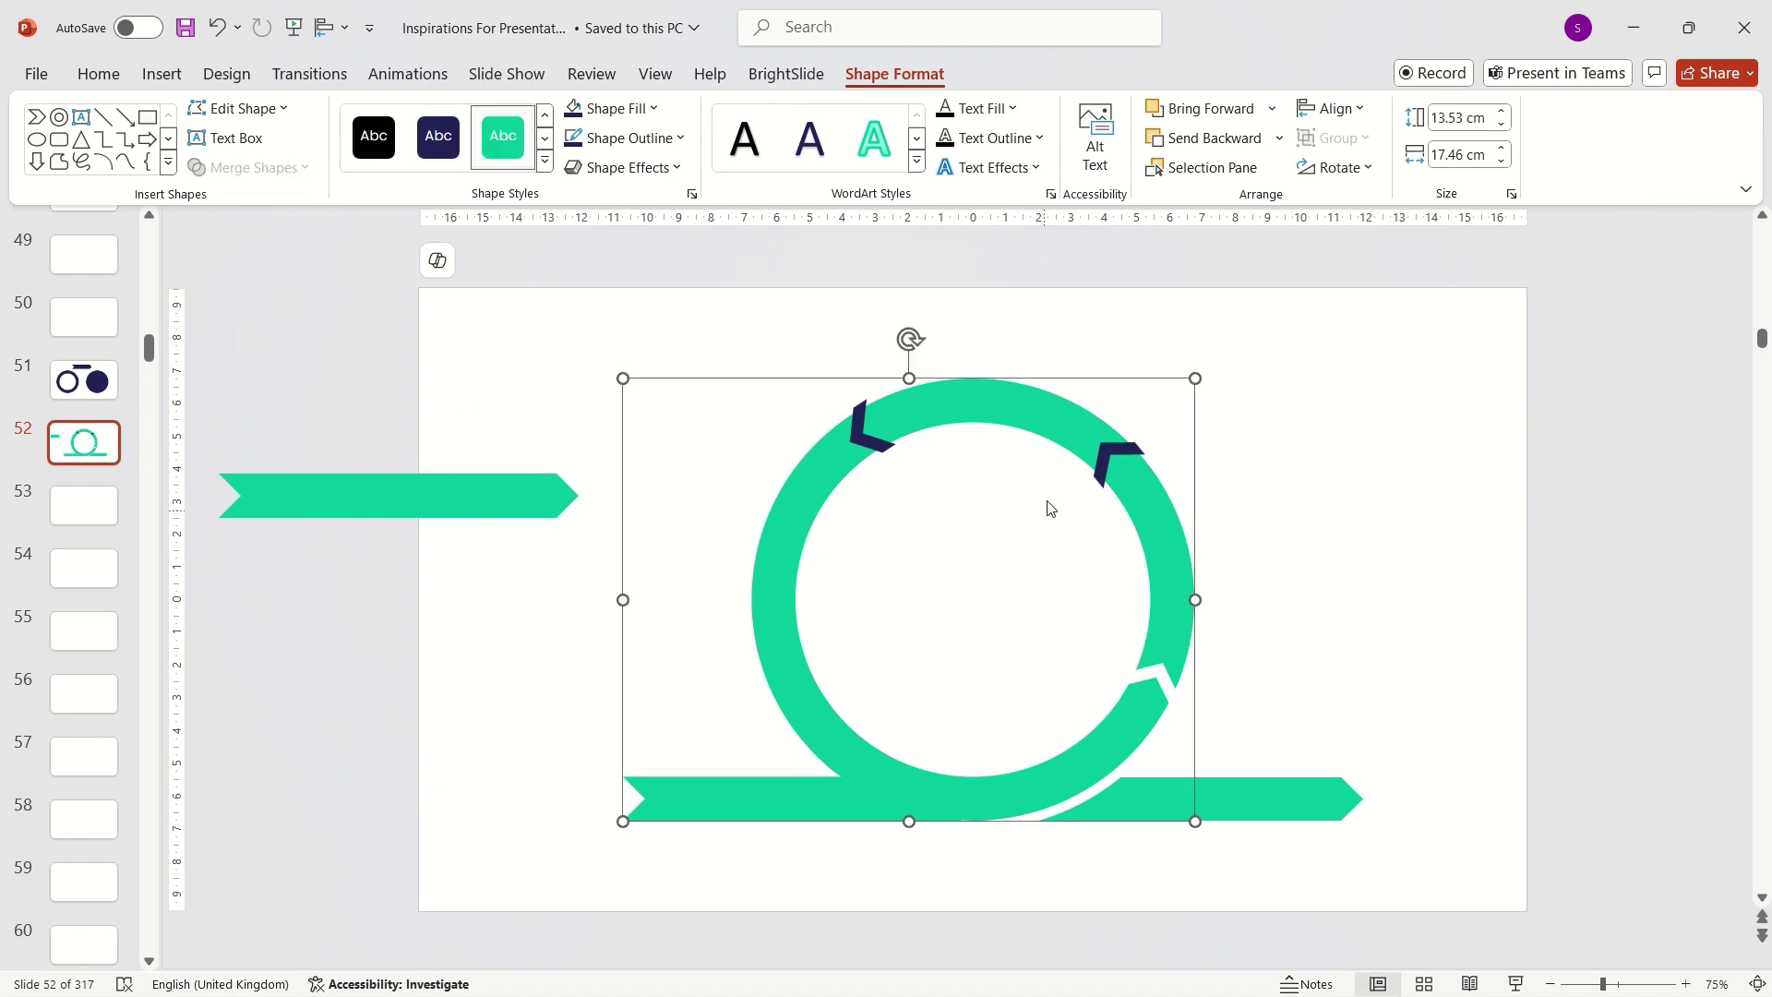
# Subtract the top-right and upper-left chevrons from the ring, undoing the last change
pyautogui.keyDown('shift'); pyautogui.click(1113, 458); pyautogui.keyUp('shift')
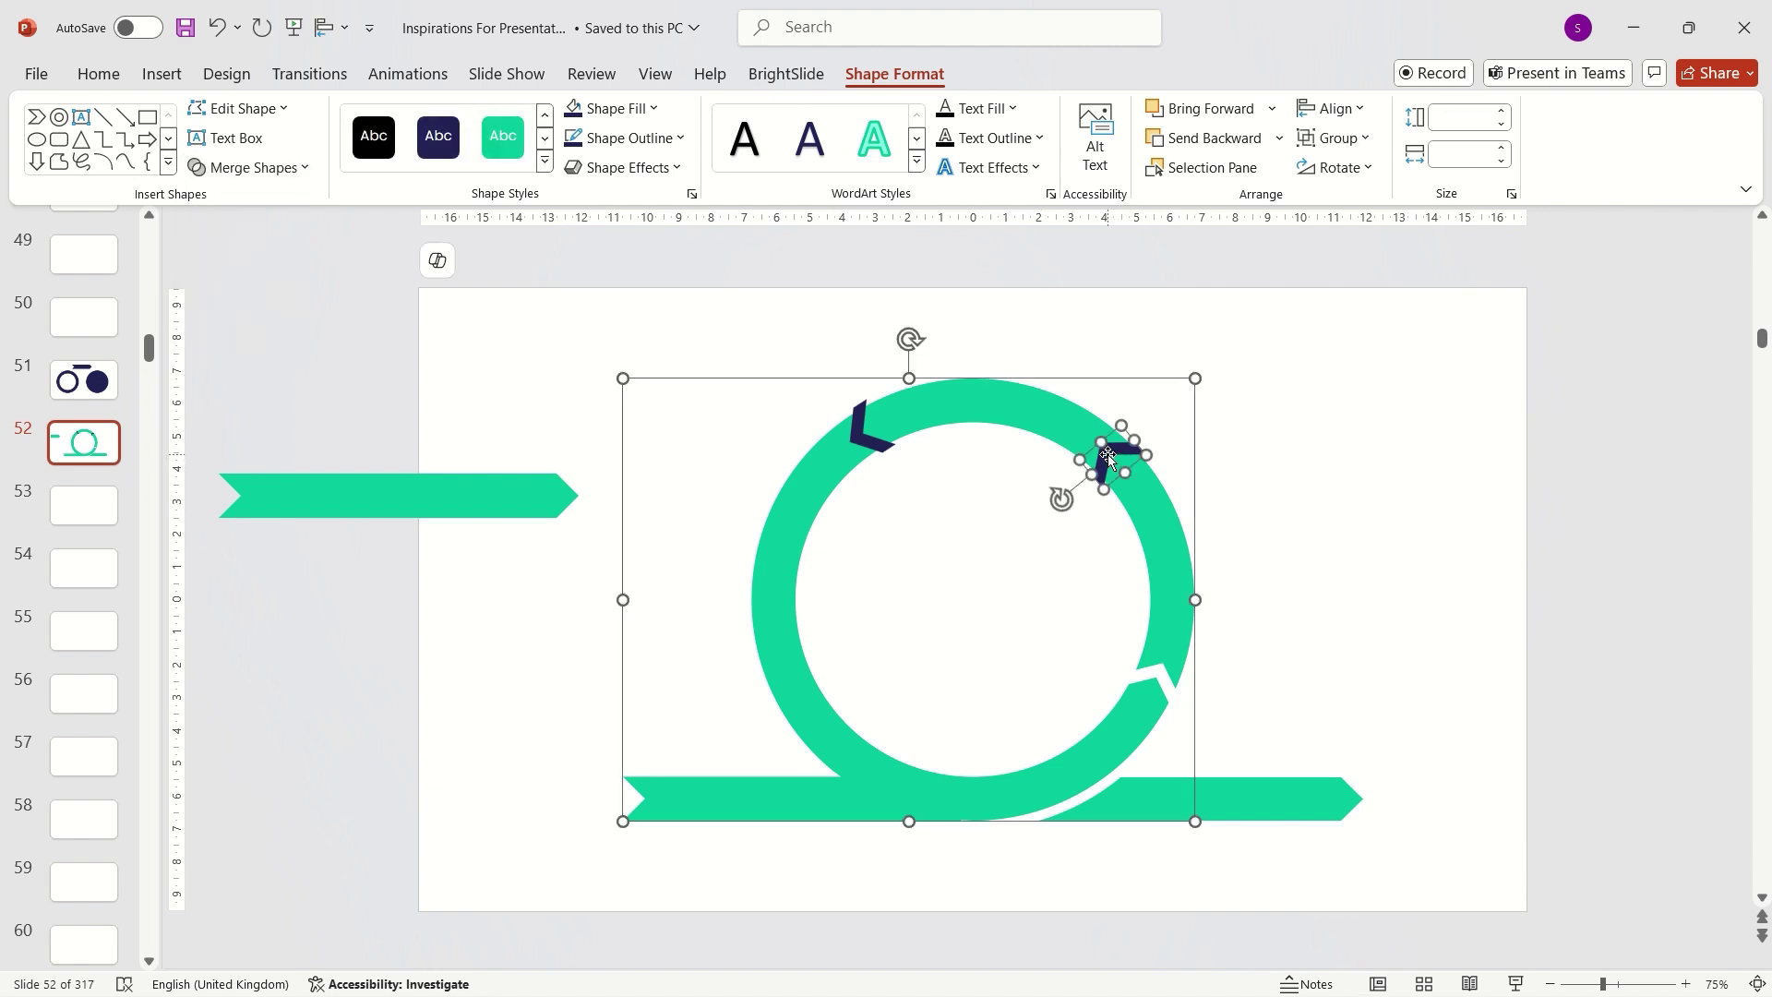
pyautogui.click(248, 167)
pyautogui.click(252, 325)
pyautogui.keyDown('shift'); pyautogui.click(858, 434); pyautogui.keyUp('shift')
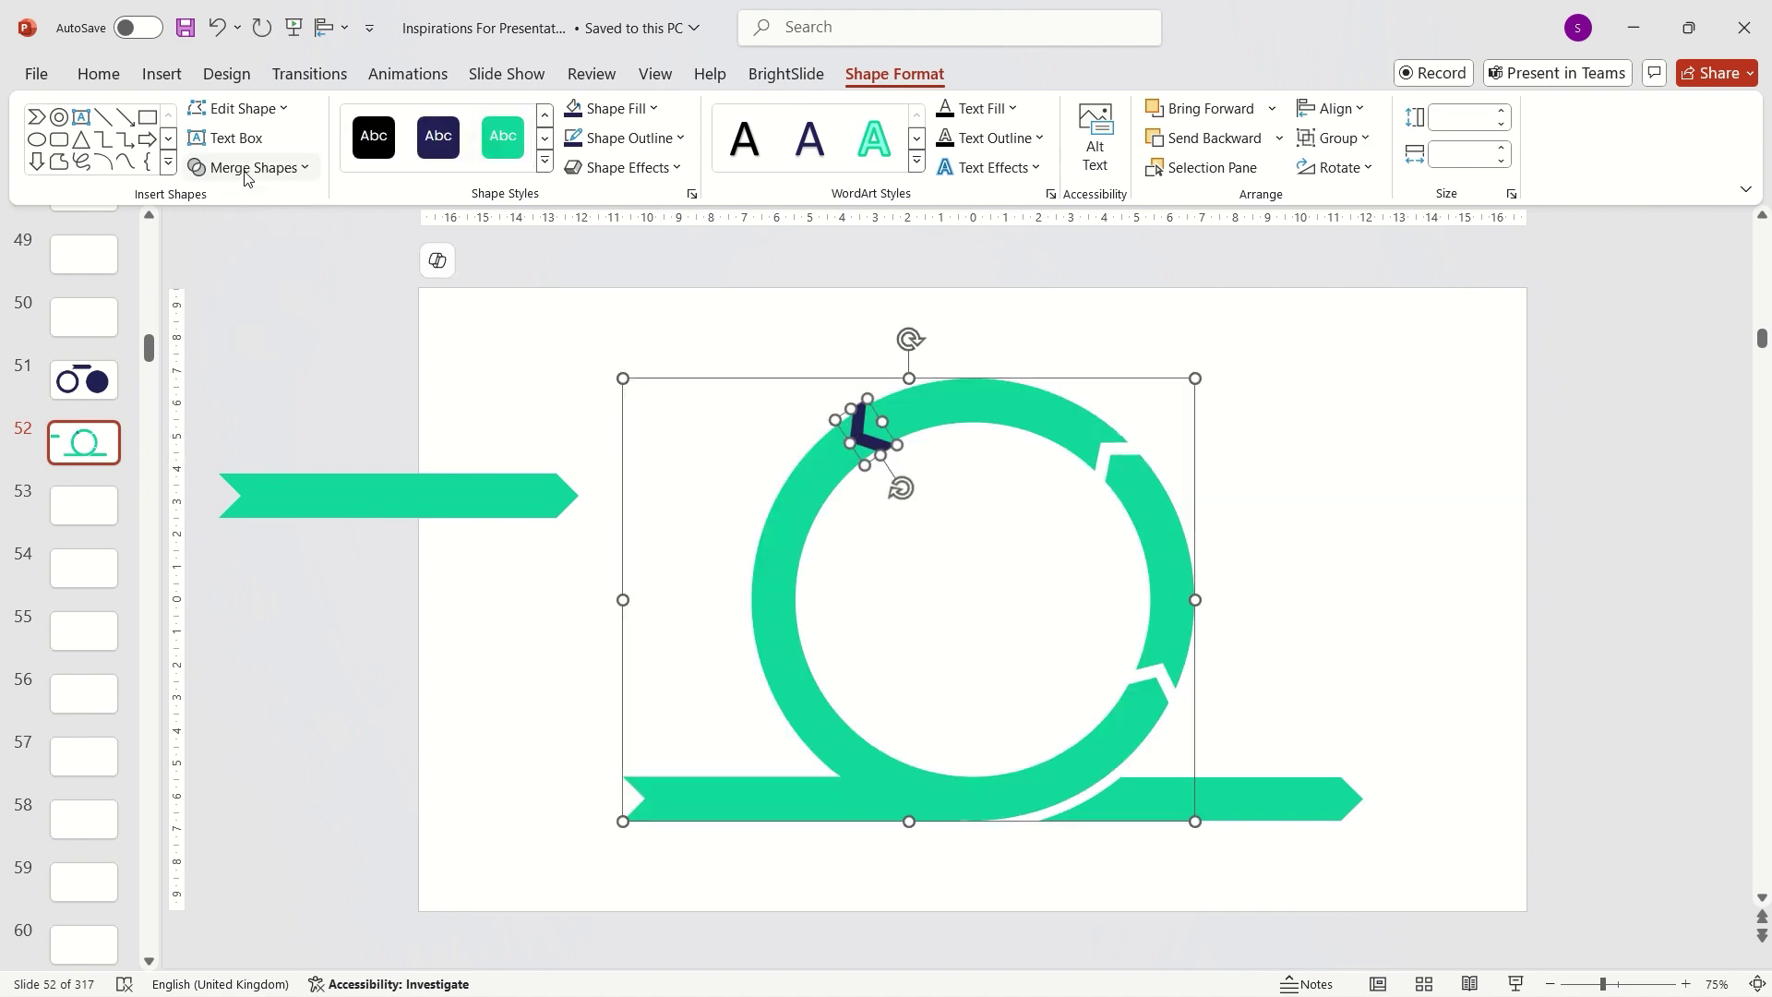
pyautogui.click(248, 168)
pyautogui.click(249, 323)
pyautogui.click(503, 337)
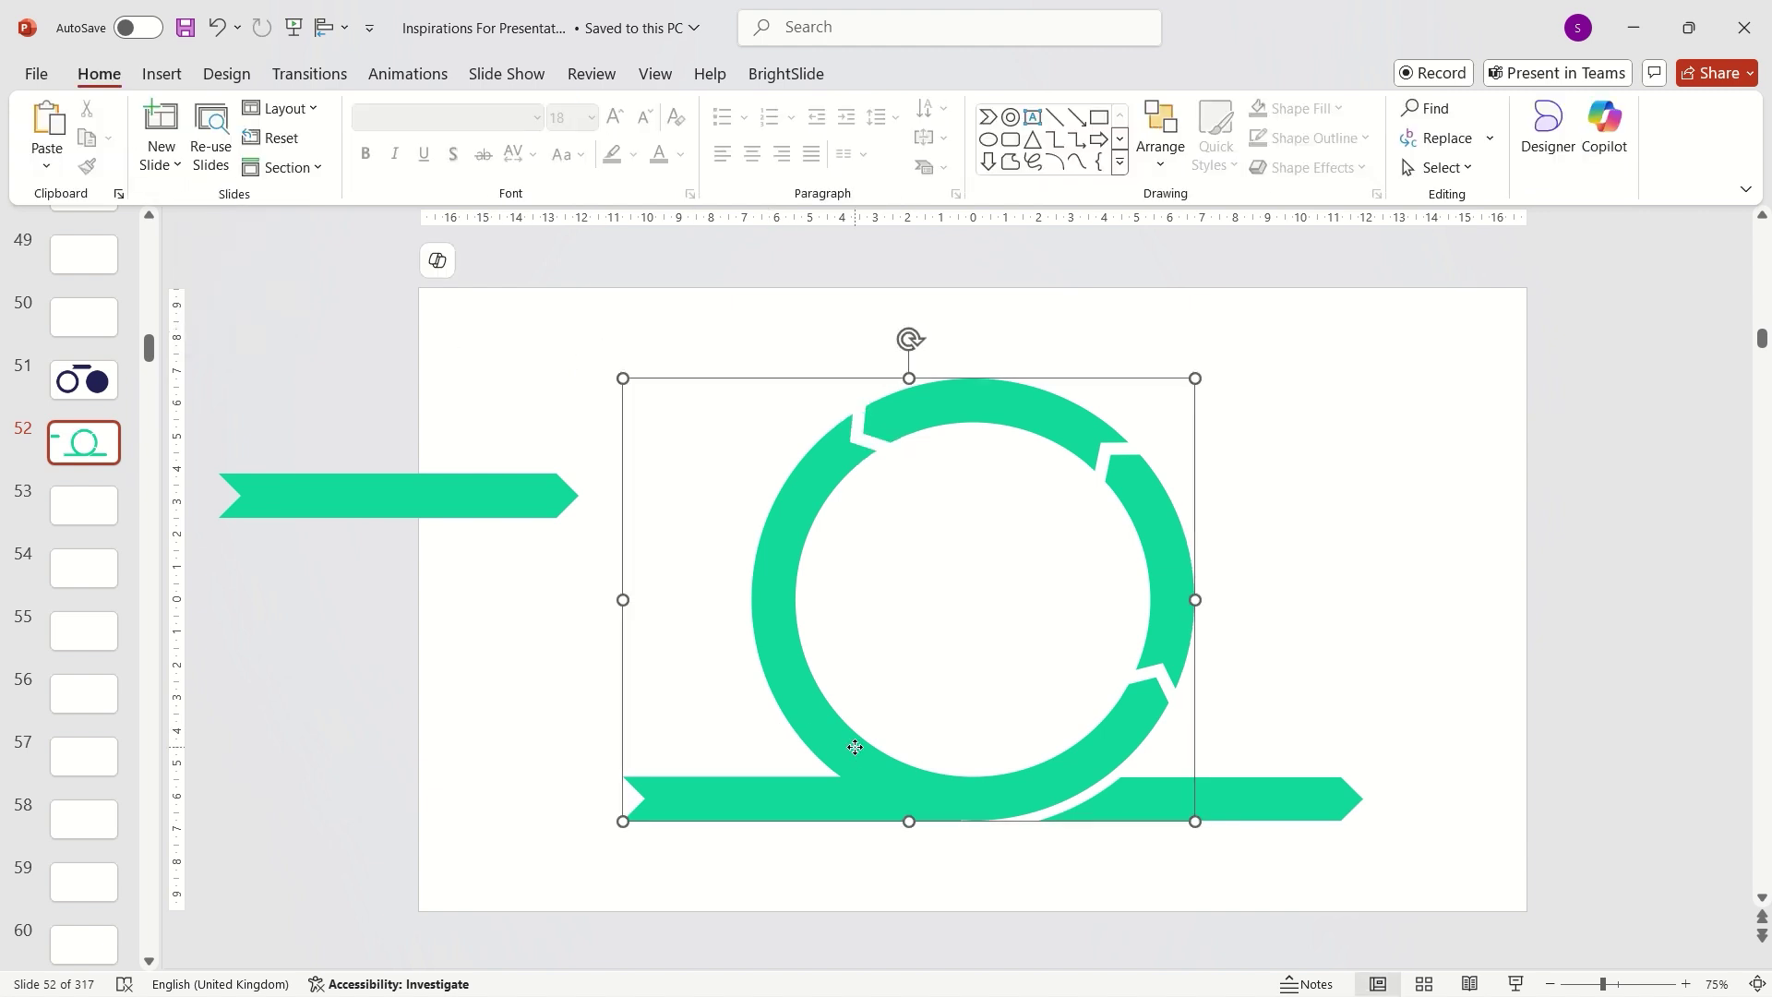
pyautogui.hotkey('ctrl', 'z')
pyautogui.hotkey('ctrl', 'z')
pyautogui.hotkey('ctrl', 'z')
# Union the right green bar with the ring into one shape
pyautogui.click(1268, 809)
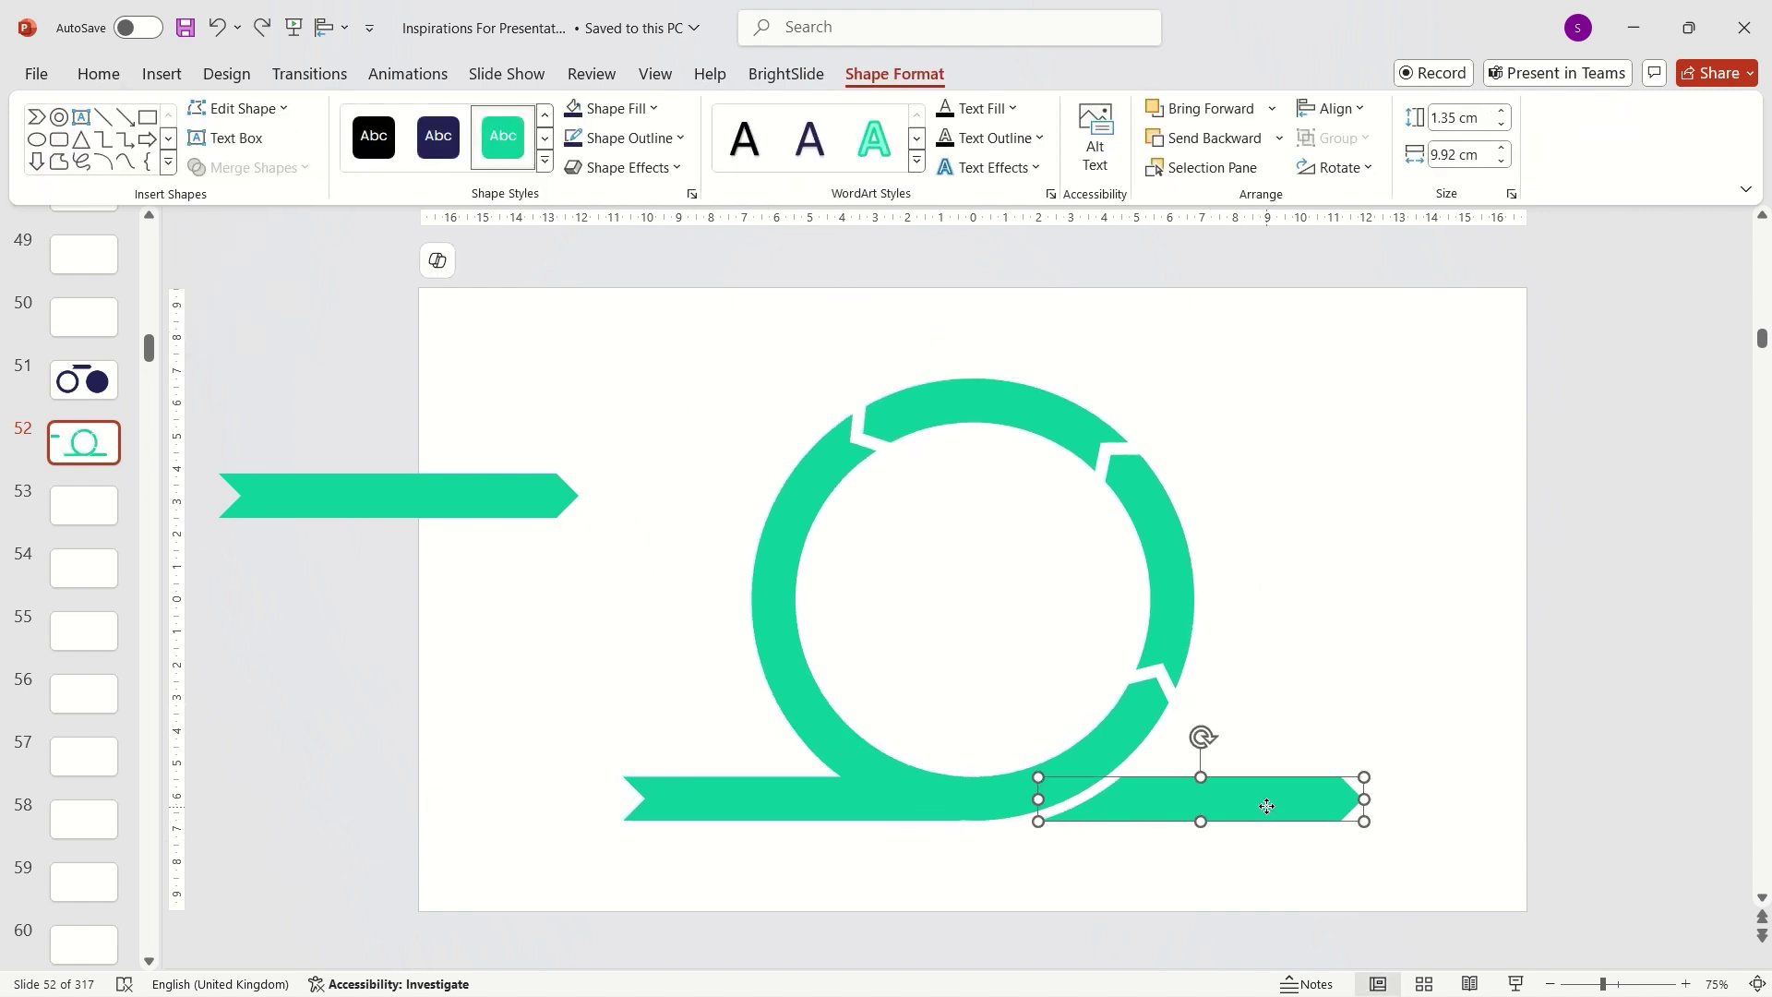
pyautogui.keyDown('shift'); pyautogui.click(1100, 751); pyautogui.keyUp('shift')
pyautogui.click(249, 167)
pyautogui.click(237, 201)
pyautogui.click(886, 680)
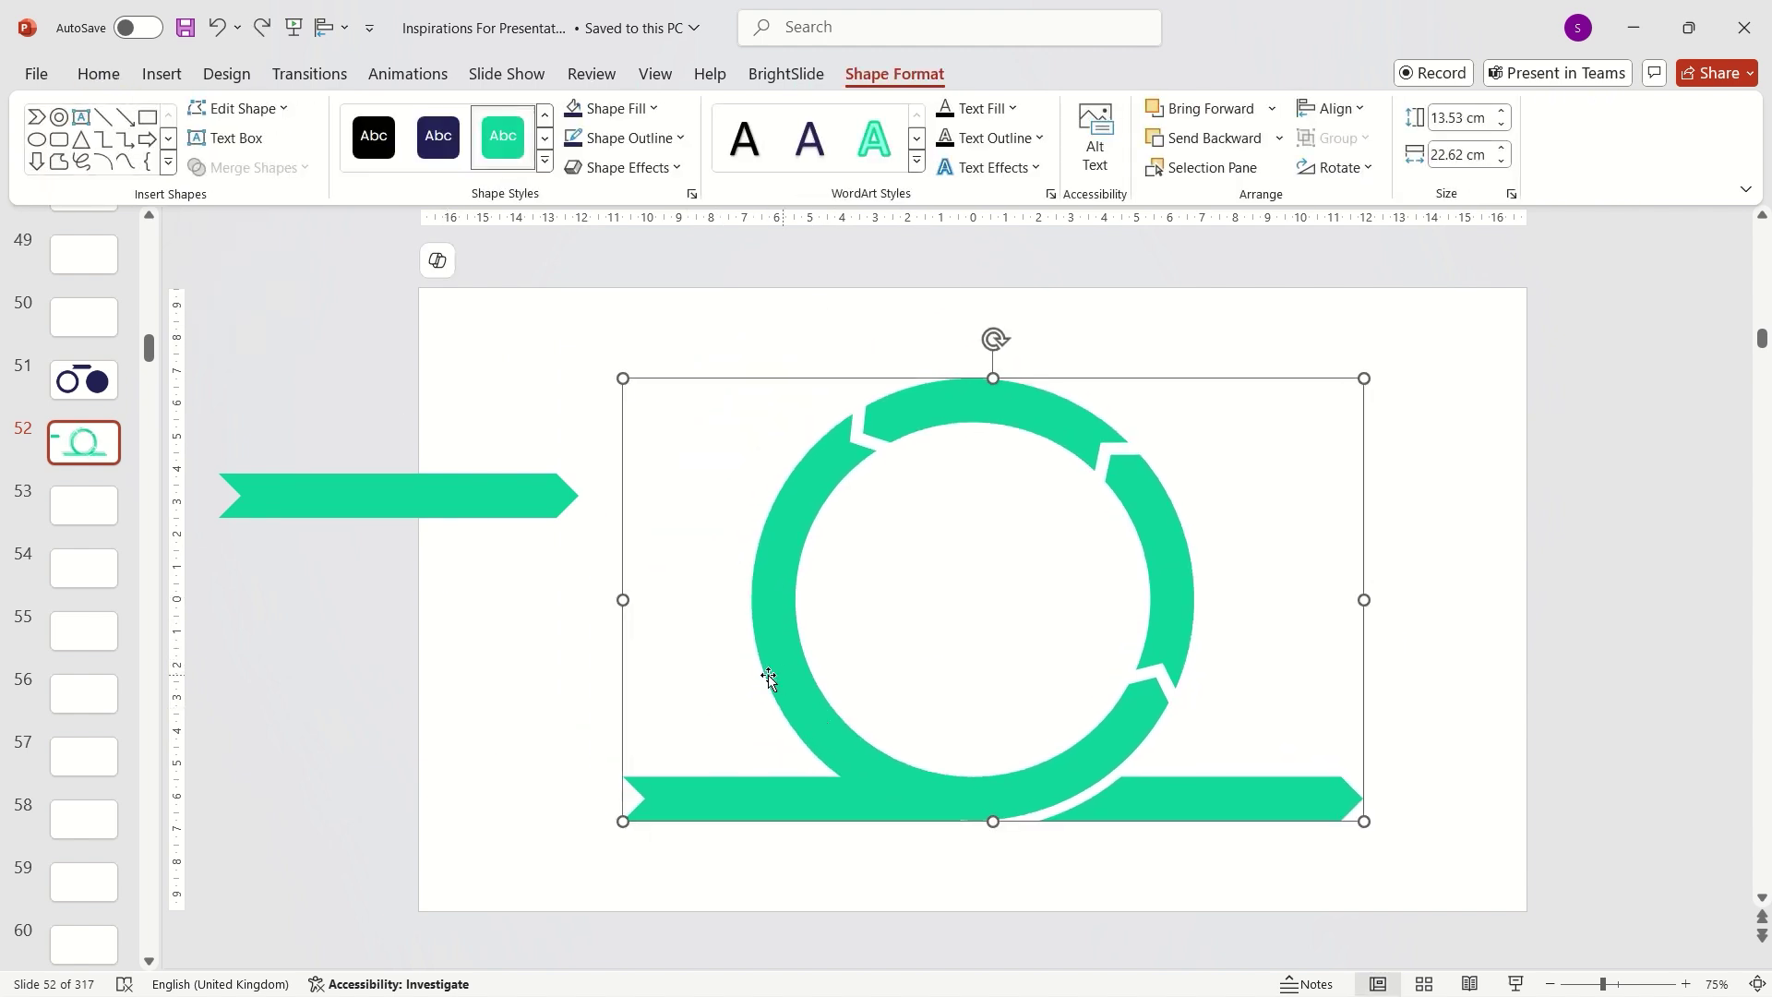
# Draw a rectangle over the ring's lower-left join and size it to 8.59 cm wide
pyautogui.click(579, 663)
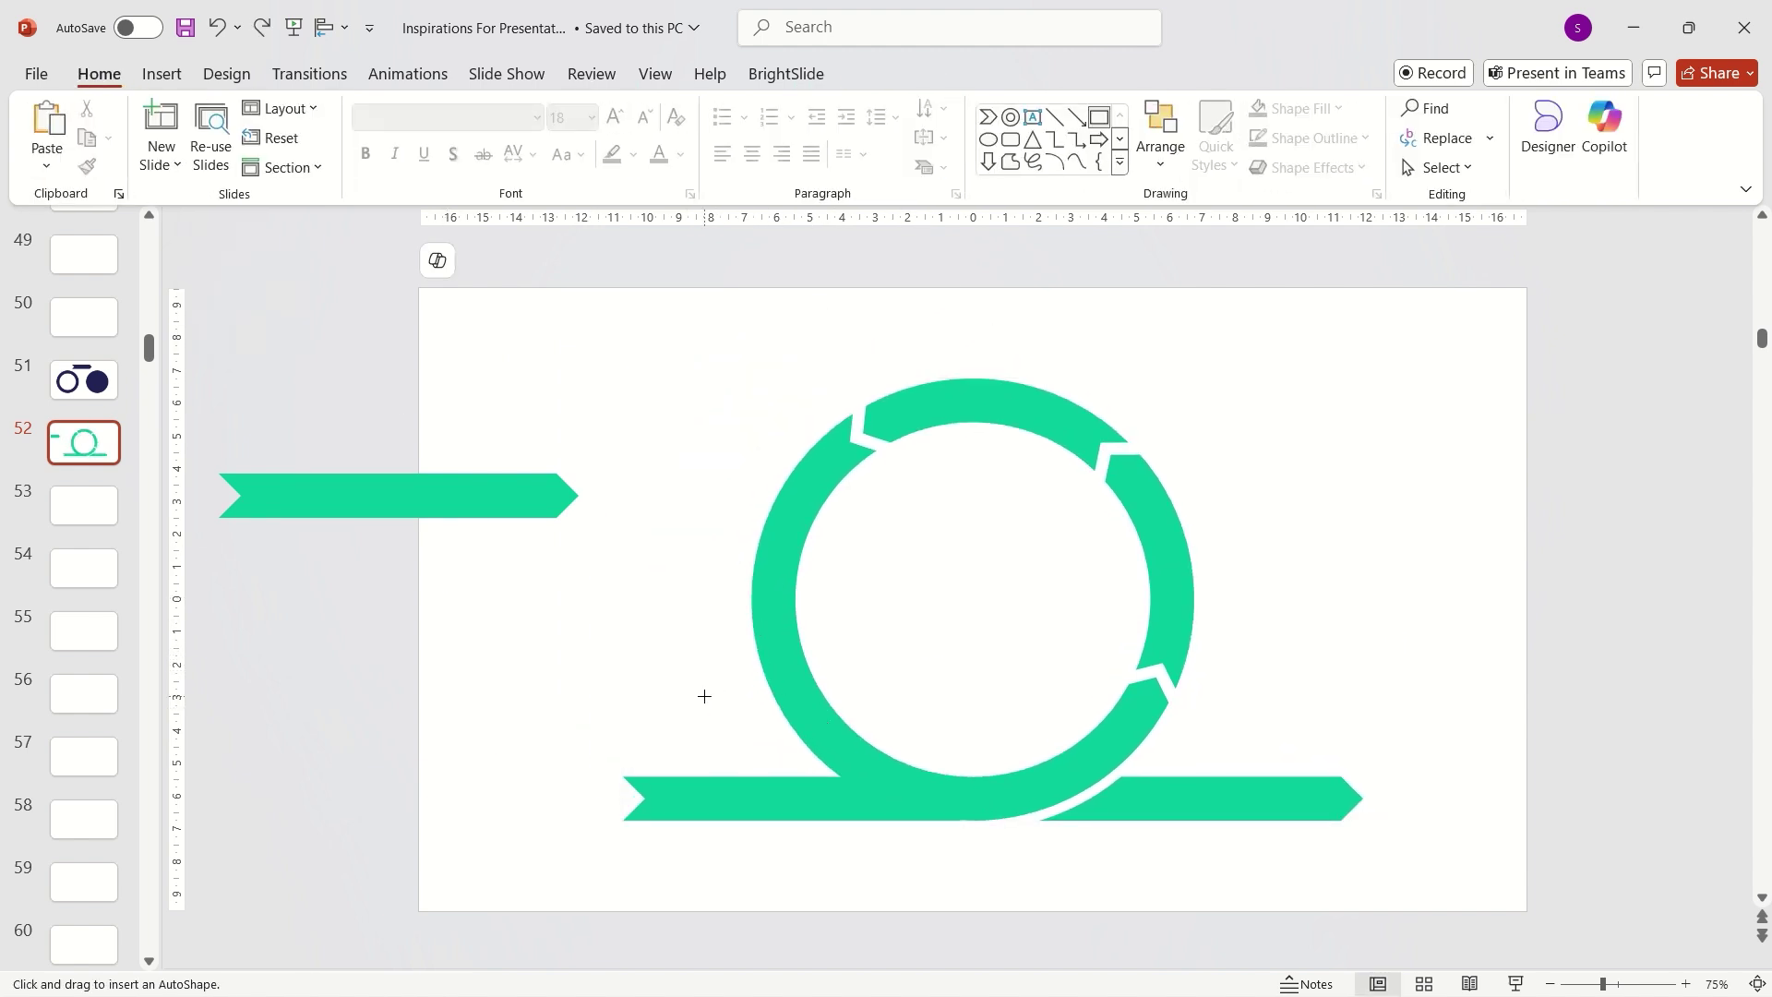
pyautogui.moveTo(699, 690); pyautogui.dragTo(893, 778)
pyautogui.scroll(5, 872, 763)
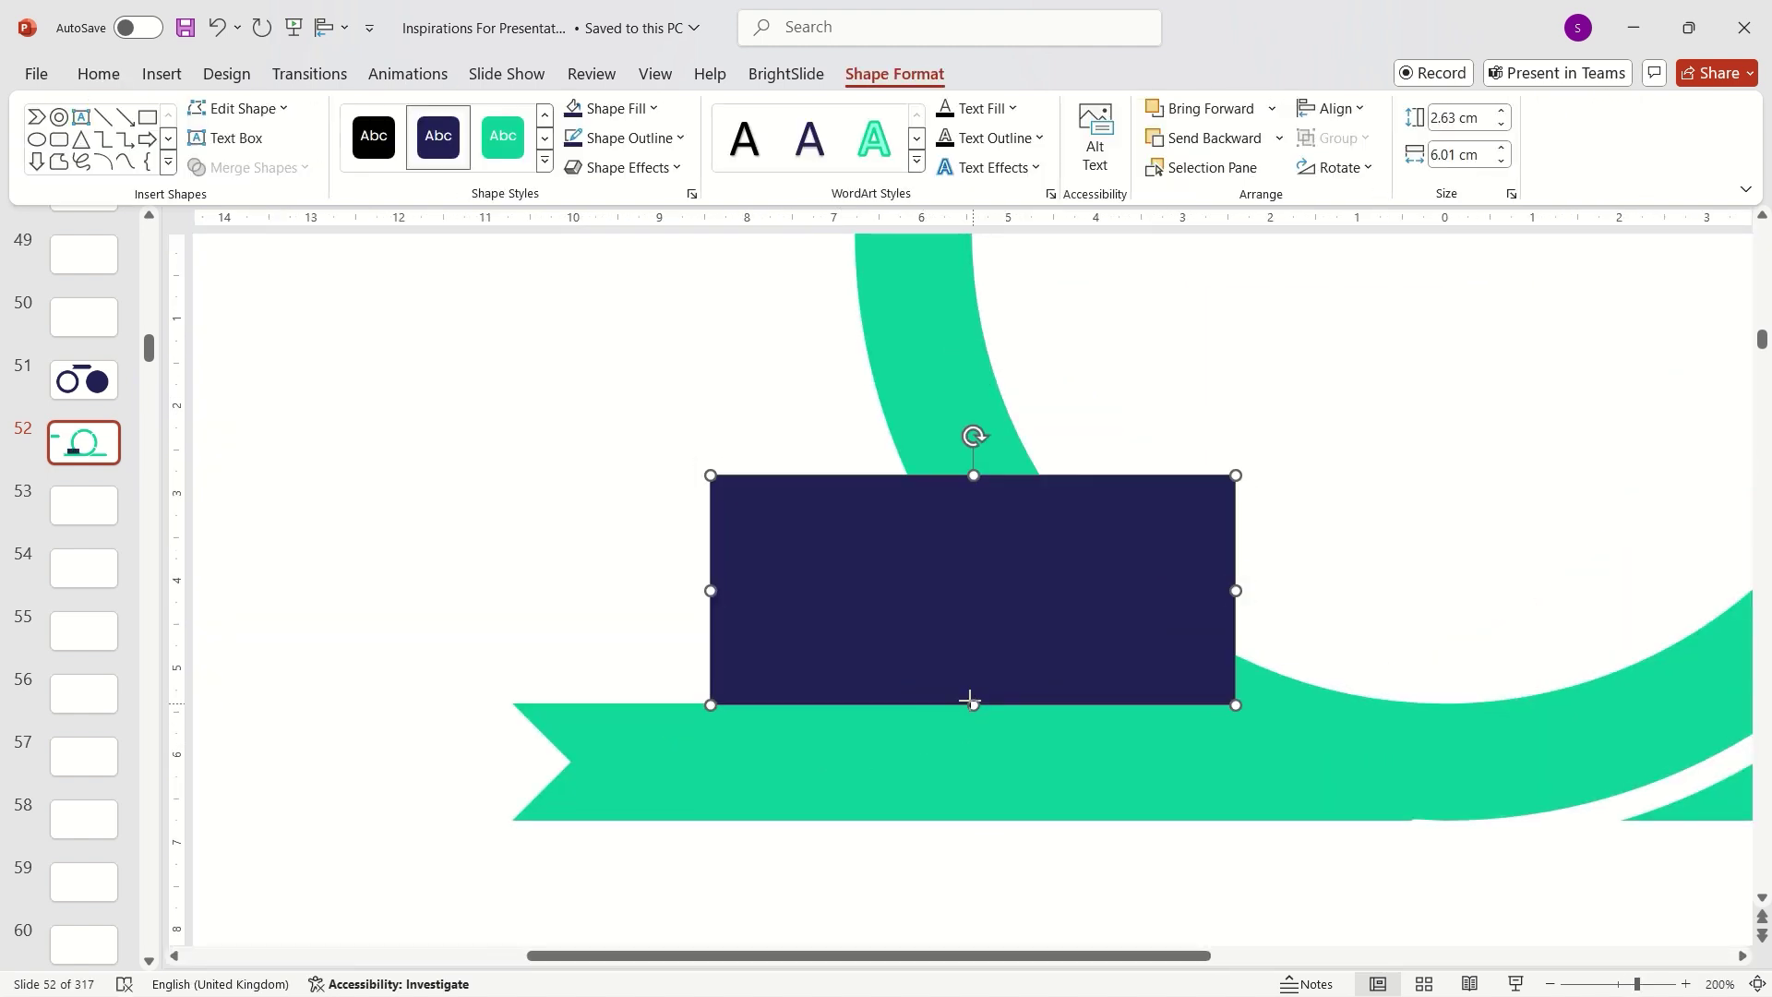
pyautogui.moveTo(971, 701); pyautogui.dragTo(967, 704)
pyautogui.moveTo(1233, 595); pyautogui.dragTo(1461, 590)
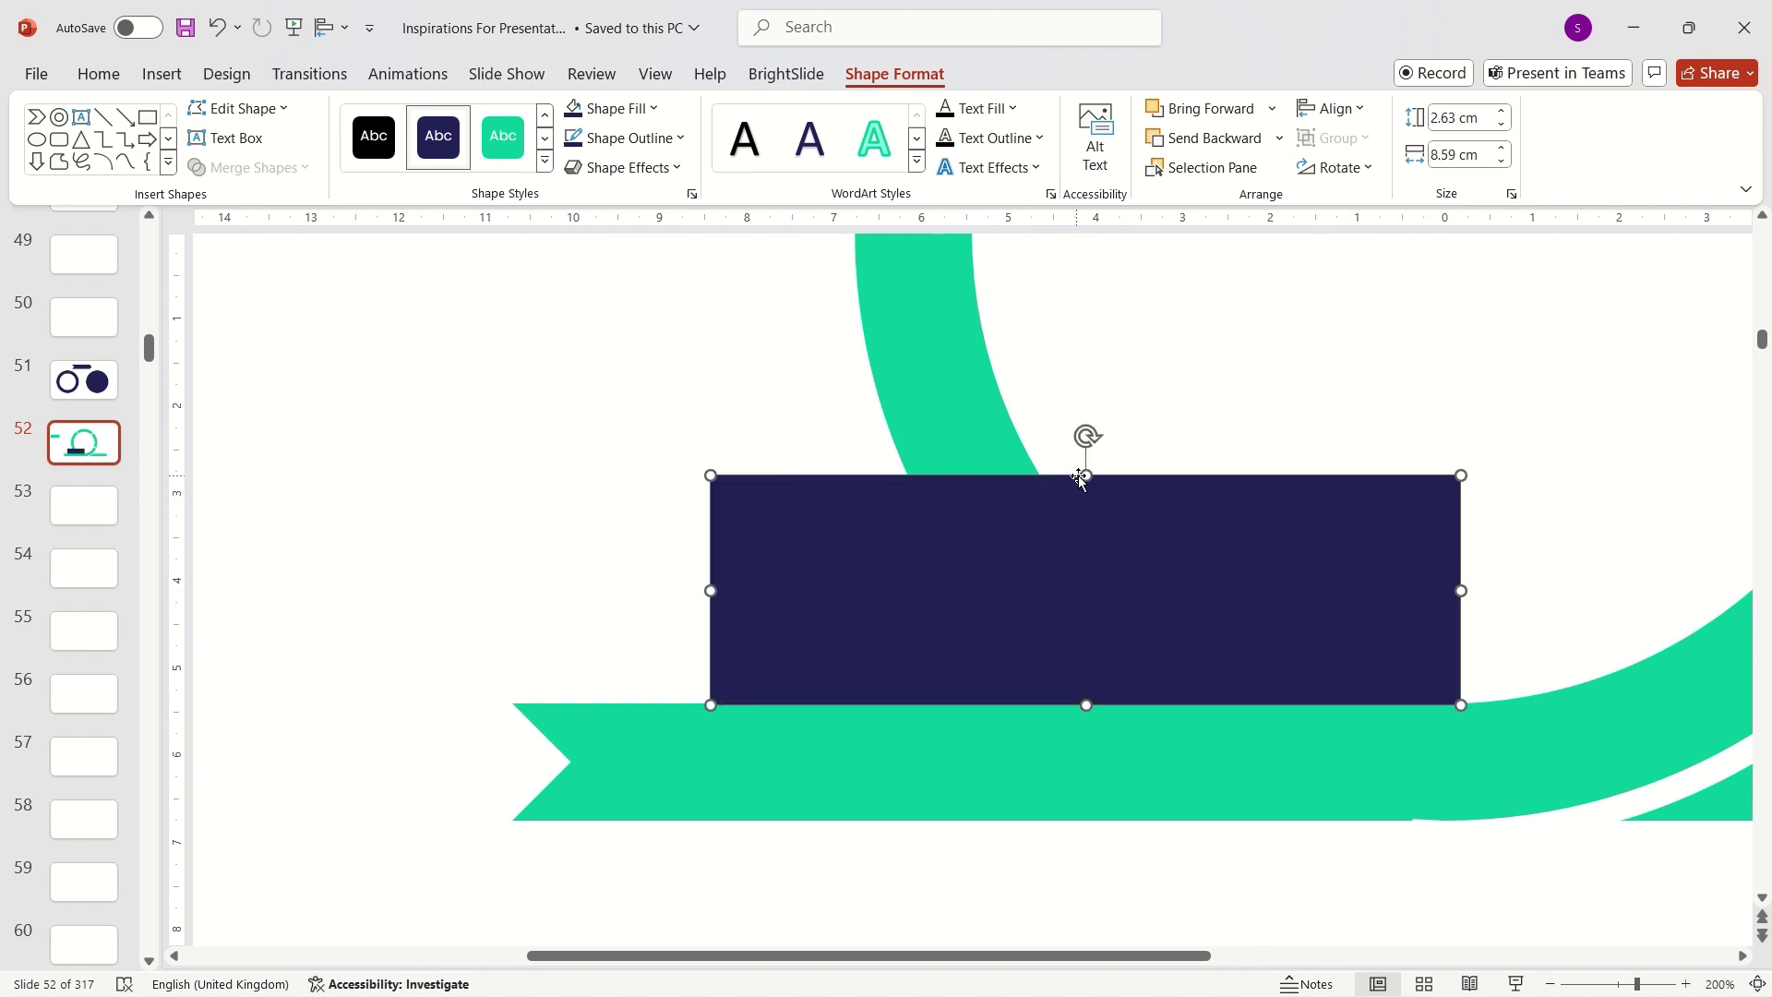
pyautogui.moveTo(1086, 476); pyautogui.dragTo(1075, 538)
# Subtract the rectangle from the green ring to cut a gap above the bottom bar
pyautogui.click(950, 427)
pyautogui.keyDown('shift'); pyautogui.click(915, 578); pyautogui.keyUp('shift')
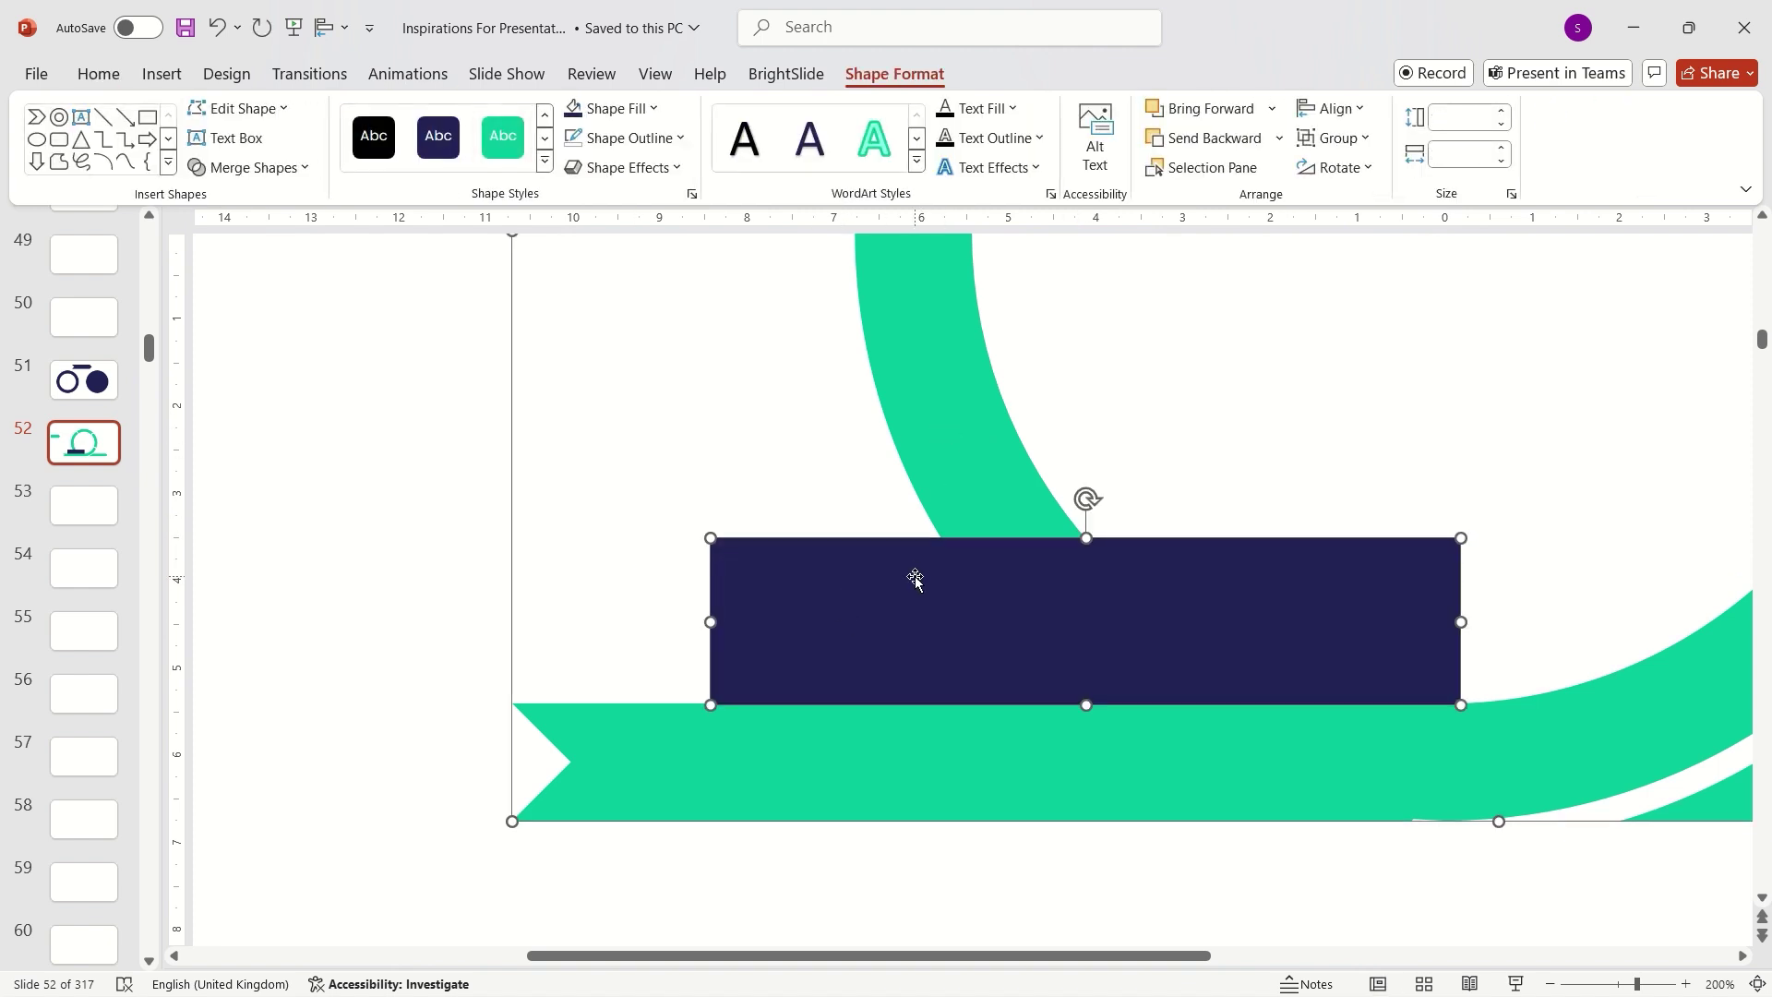
pyautogui.click(255, 169)
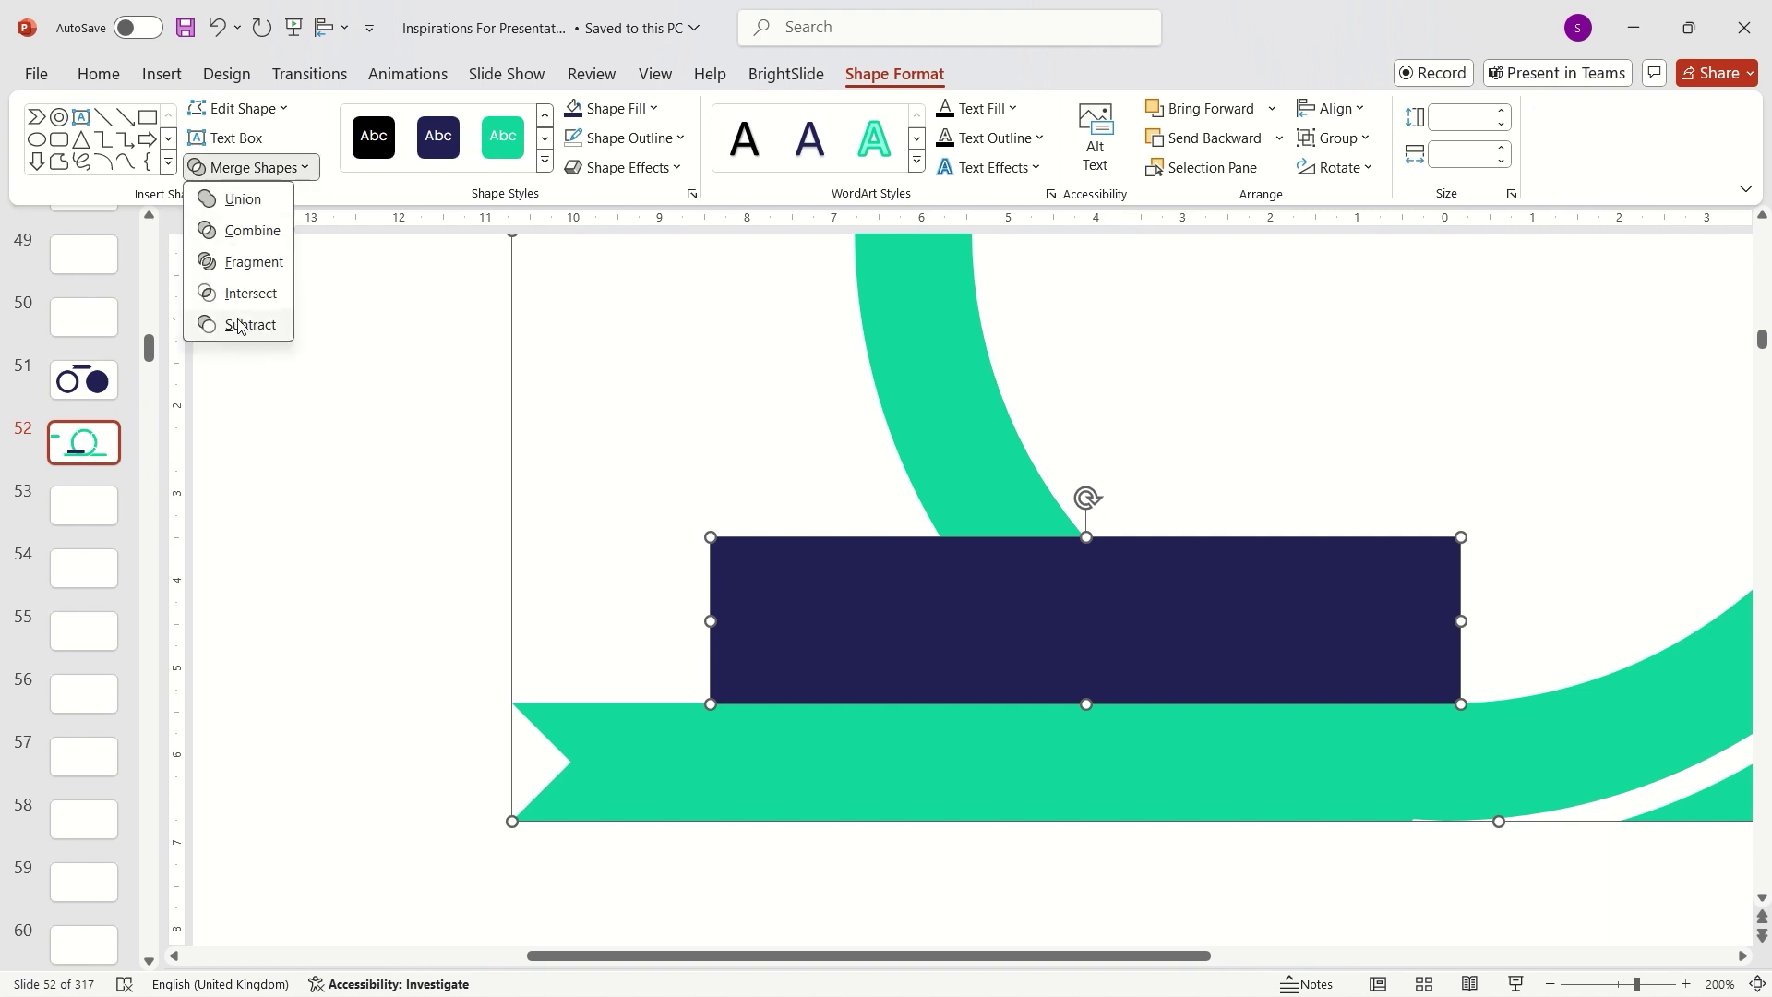
pyautogui.click(239, 327)
pyautogui.click(218, 459)
pyautogui.scroll(-5, 829, 646)
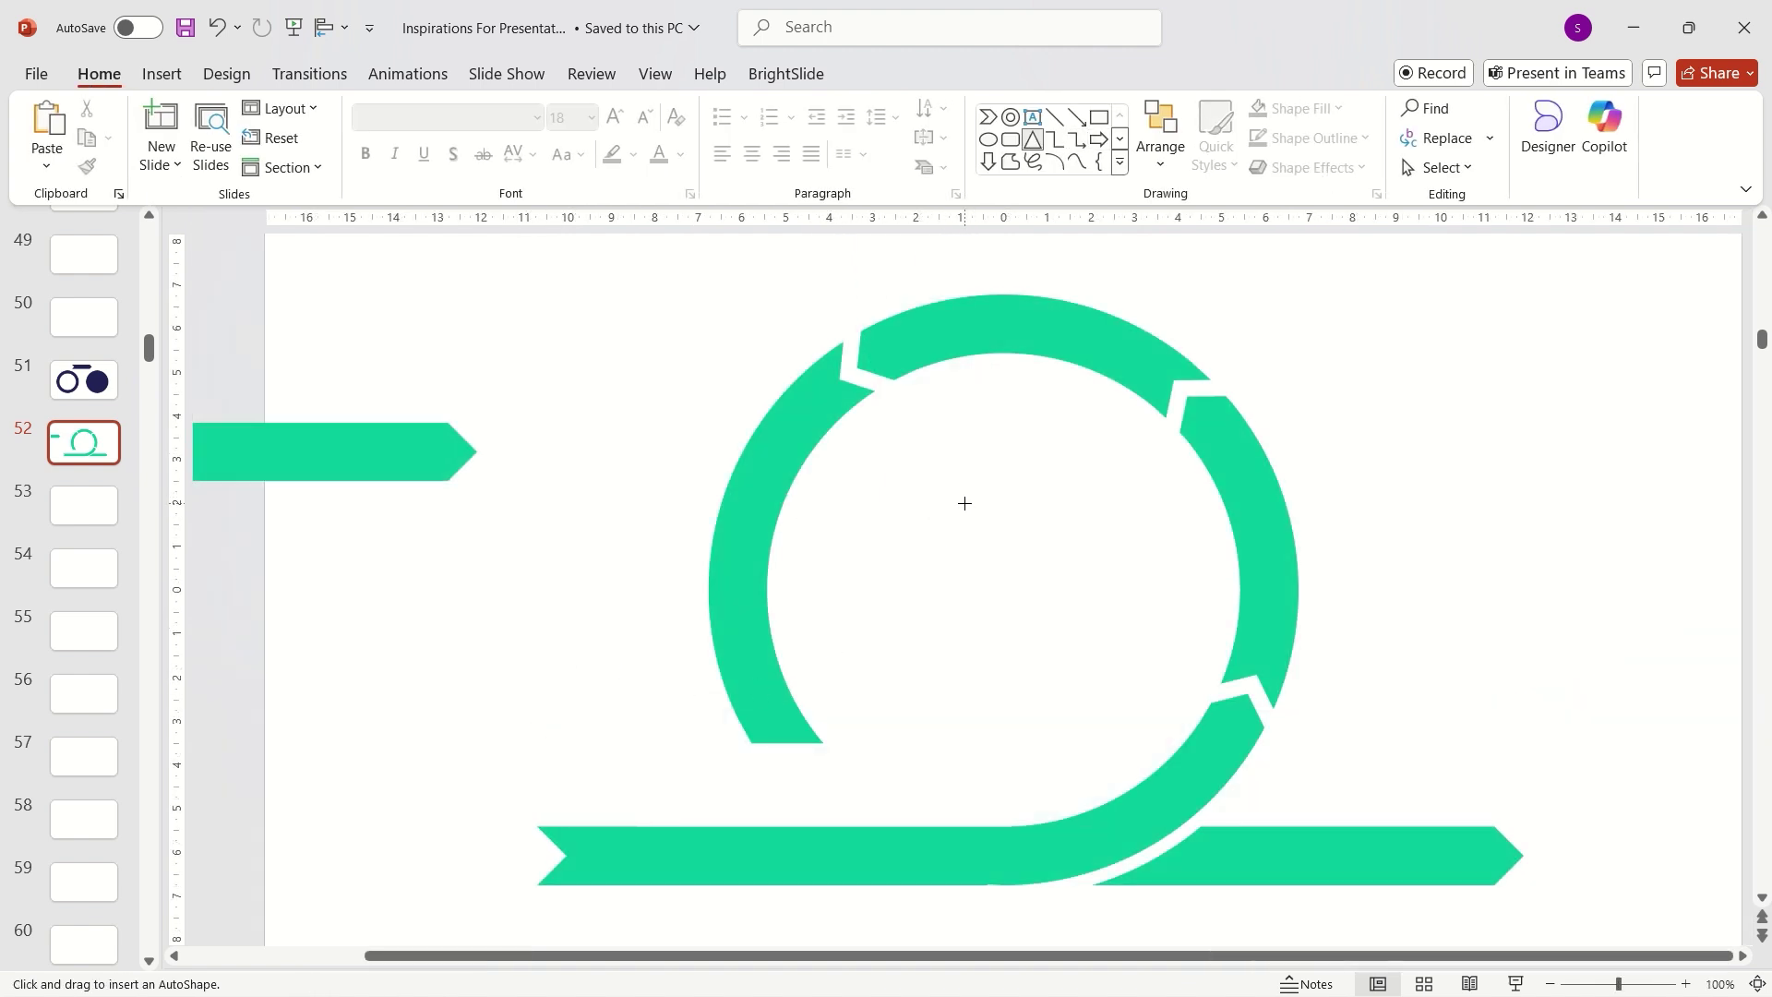
# Add a downward-pointing triangle at the arc's cut end and fill it the ring's green
pyautogui.moveTo(952, 484); pyautogui.dragTo(1108, 540)
pyautogui.moveTo(1028, 439)
pyautogui.mouseDown()
pyautogui.moveTo(1080, 475)
pyautogui.moveTo(1045, 576)
pyautogui.moveTo(835, 628)
pyautogui.moveTo(771, 755)
pyautogui.mouseUp()
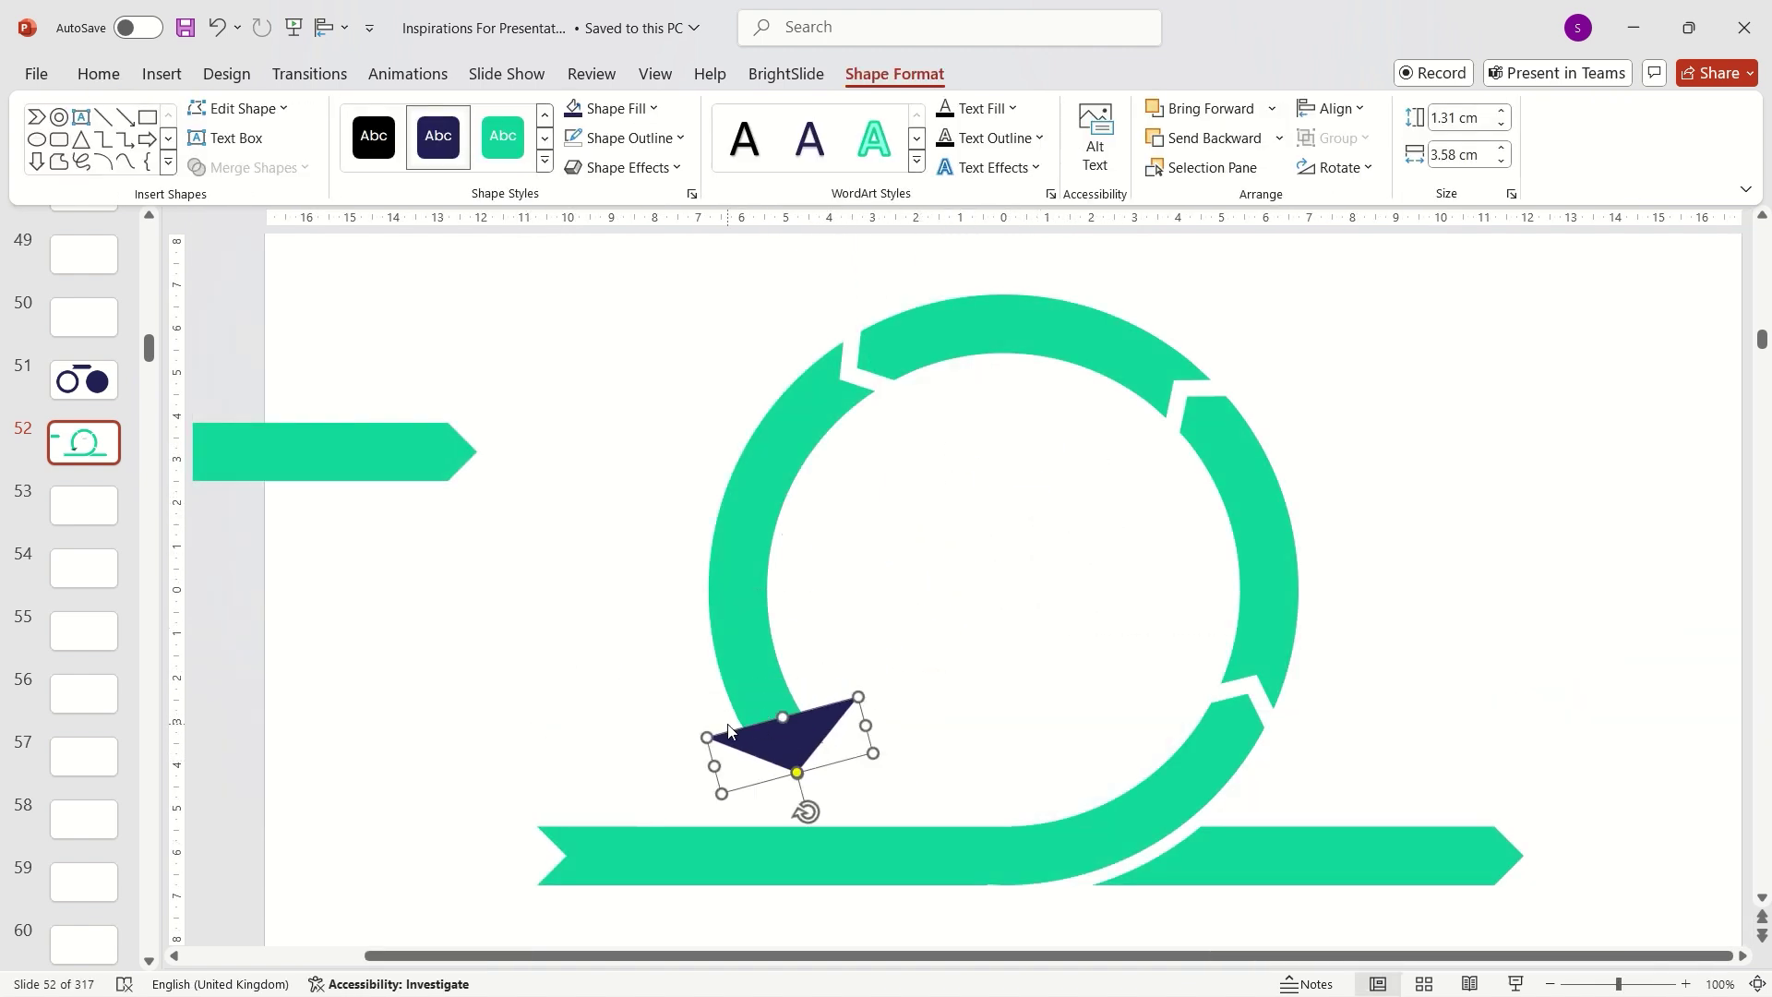
pyautogui.scroll(5, 729, 731)
pyautogui.moveTo(1080, 554); pyautogui.dragTo(987, 514)
pyautogui.click(653, 108)
pyautogui.click(613, 535)
# Draw a small rotated rectangle covering the arc's stray tip near the arrowhead
pyautogui.click(862, 482)
pyautogui.click(898, 484)
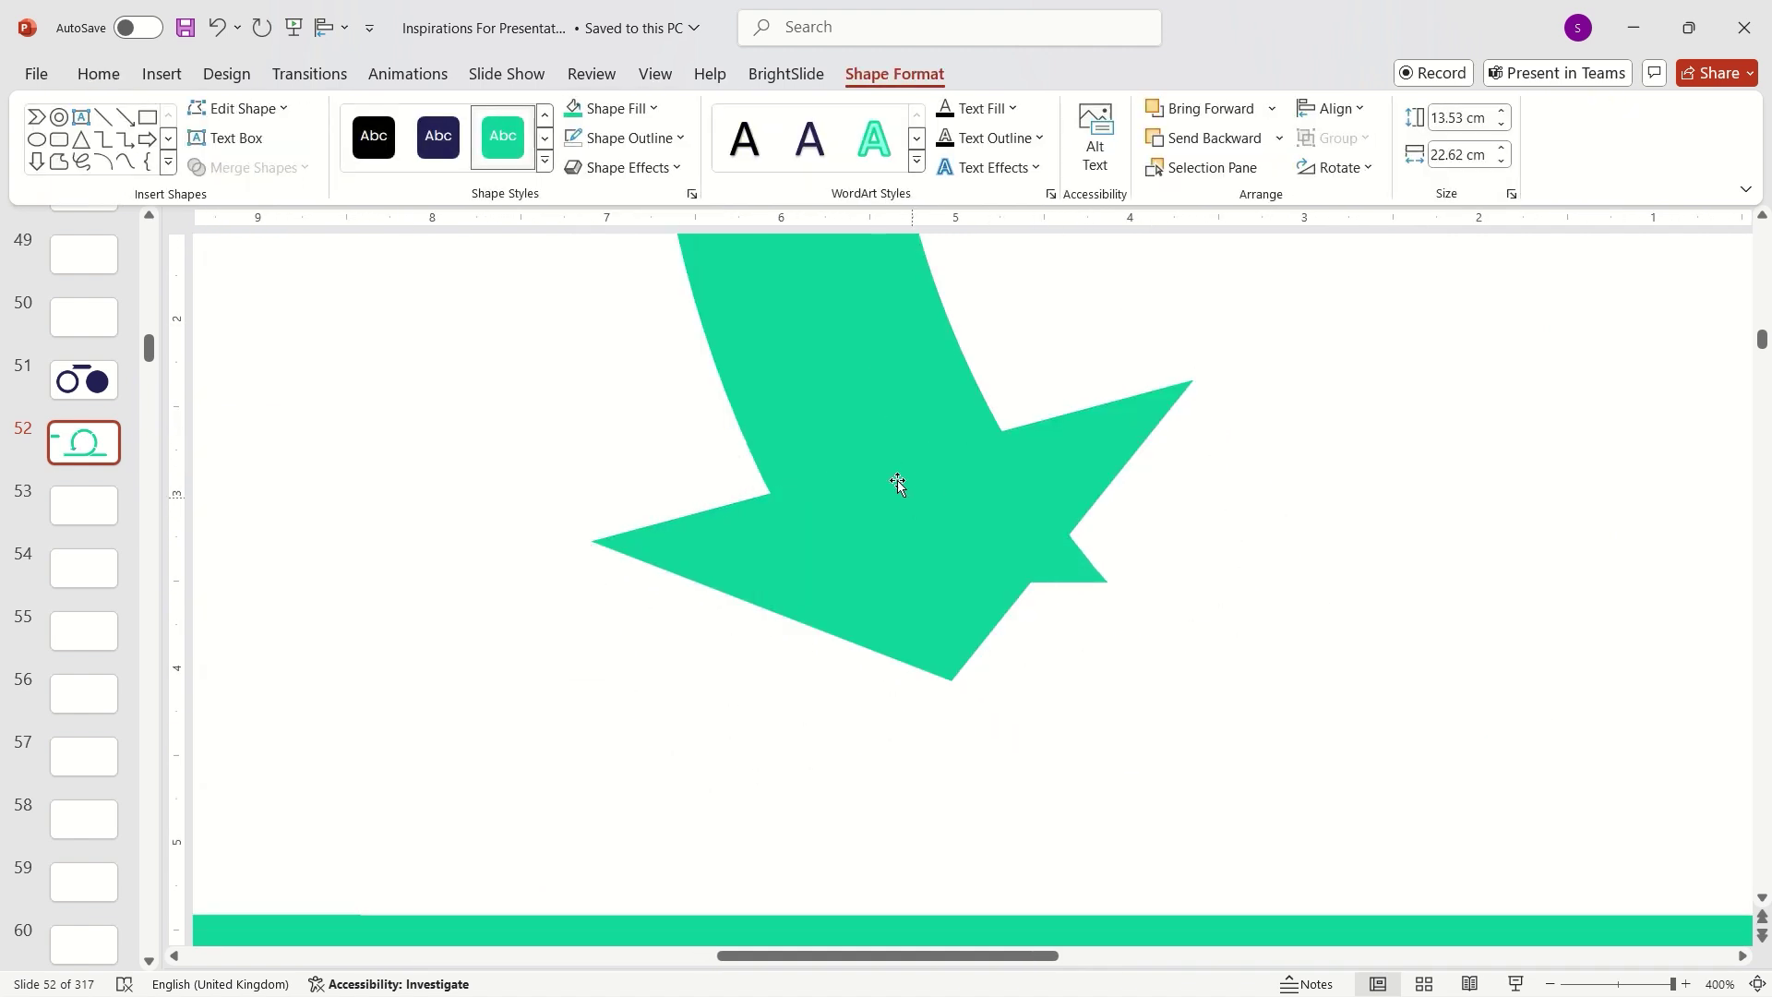
pyautogui.click(1179, 591)
pyautogui.moveTo(1131, 506); pyautogui.dragTo(973, 712)
pyautogui.moveTo(1060, 462); pyautogui.dragTo(1127, 487)
pyautogui.moveTo(1058, 613); pyautogui.dragTo(1076, 581)
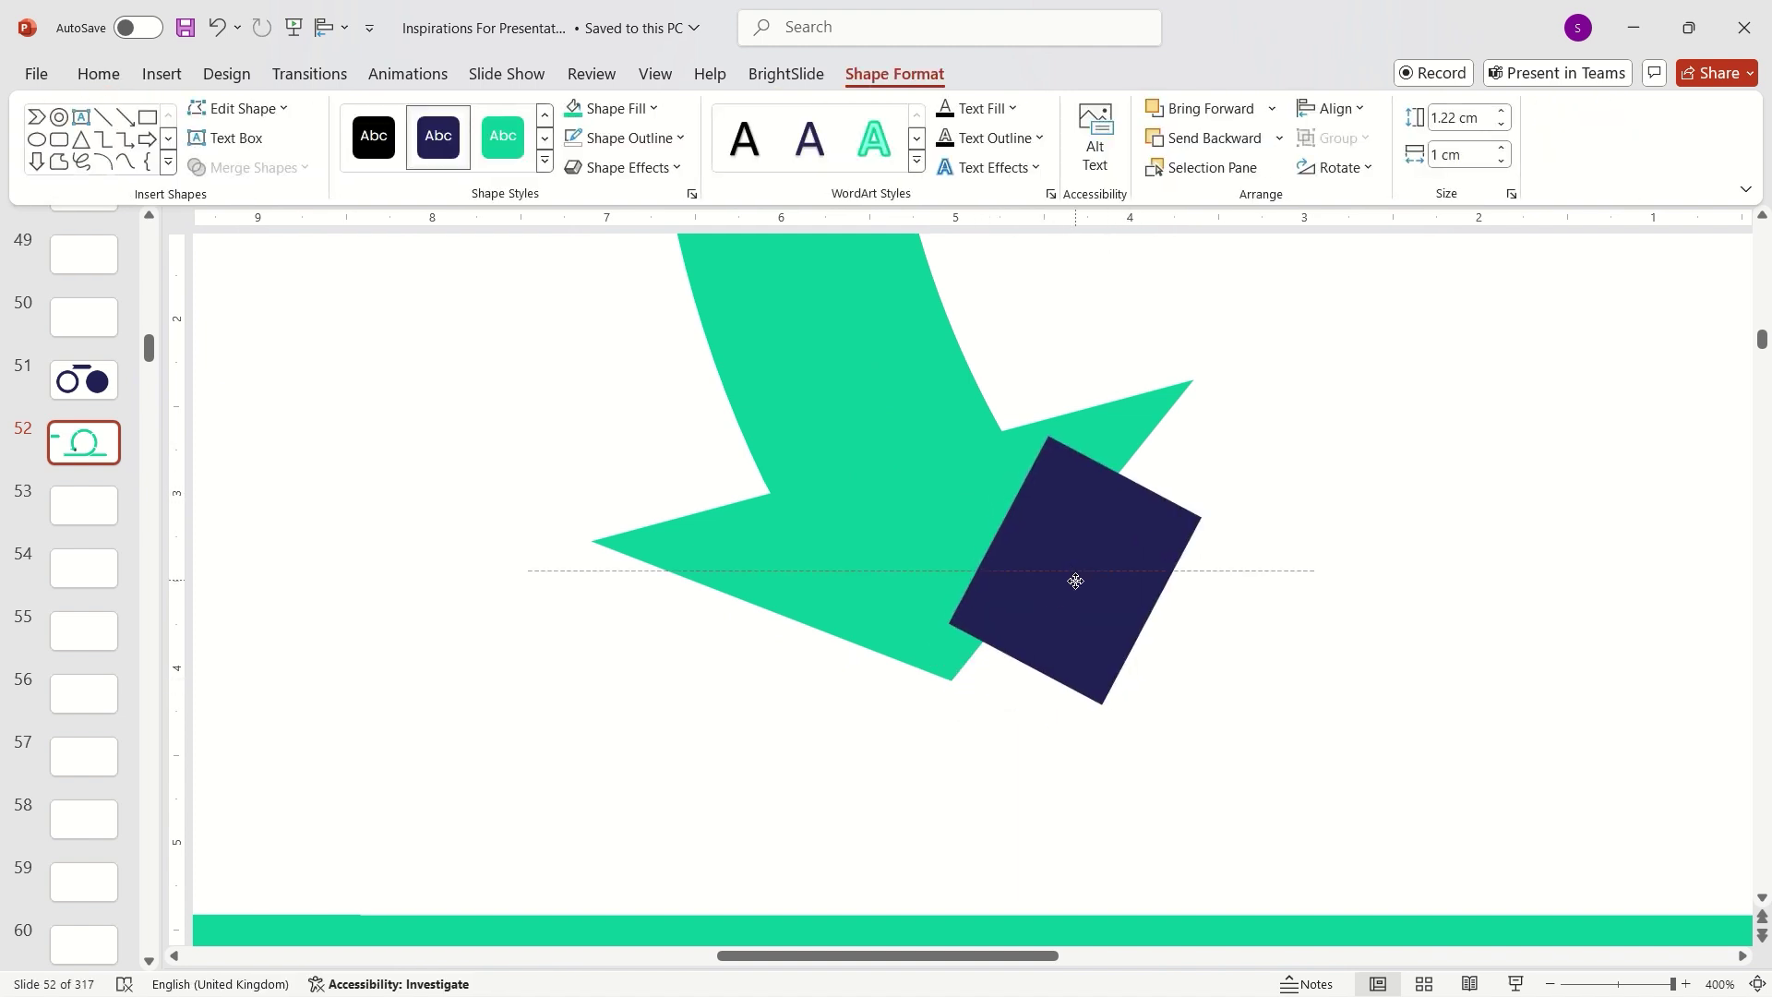
# Trim the arc's tip by subtracting the rectangle, then select the triangle together with the arc
pyautogui.click(855, 335)
pyautogui.scroll(-5, 995, 549)
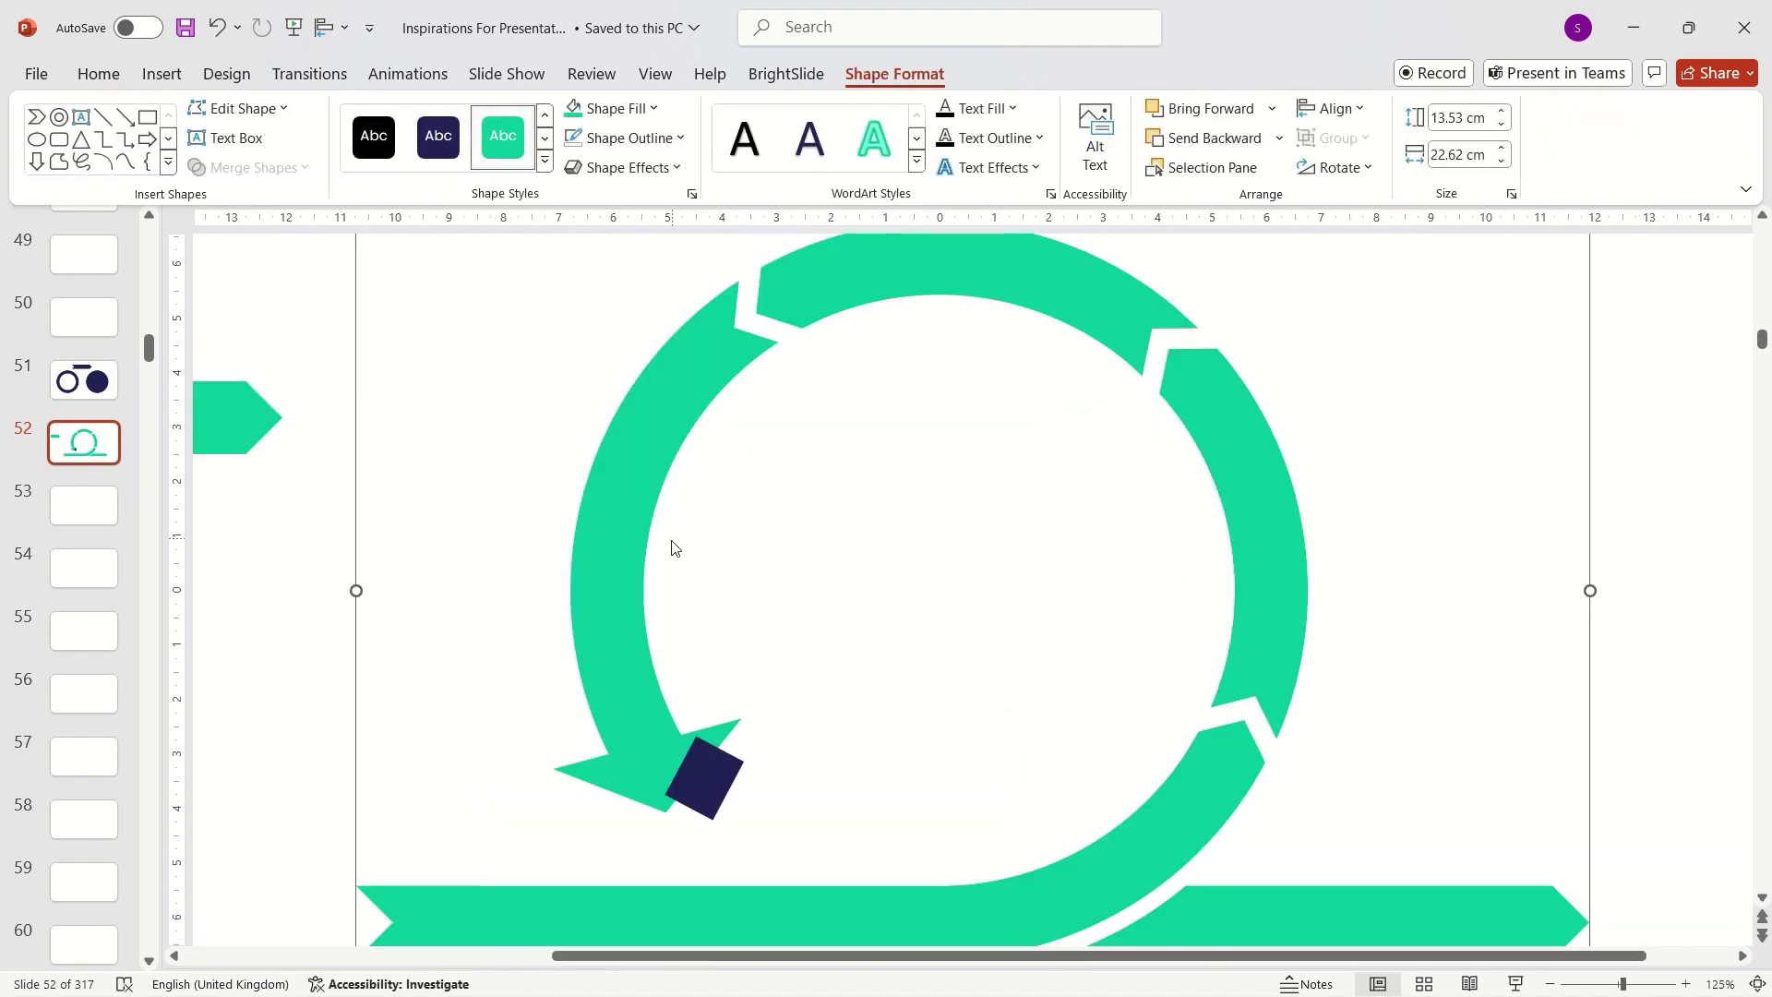
pyautogui.keyDown('shift'); pyautogui.click(701, 770); pyautogui.keyUp('shift')
pyautogui.click(249, 167)
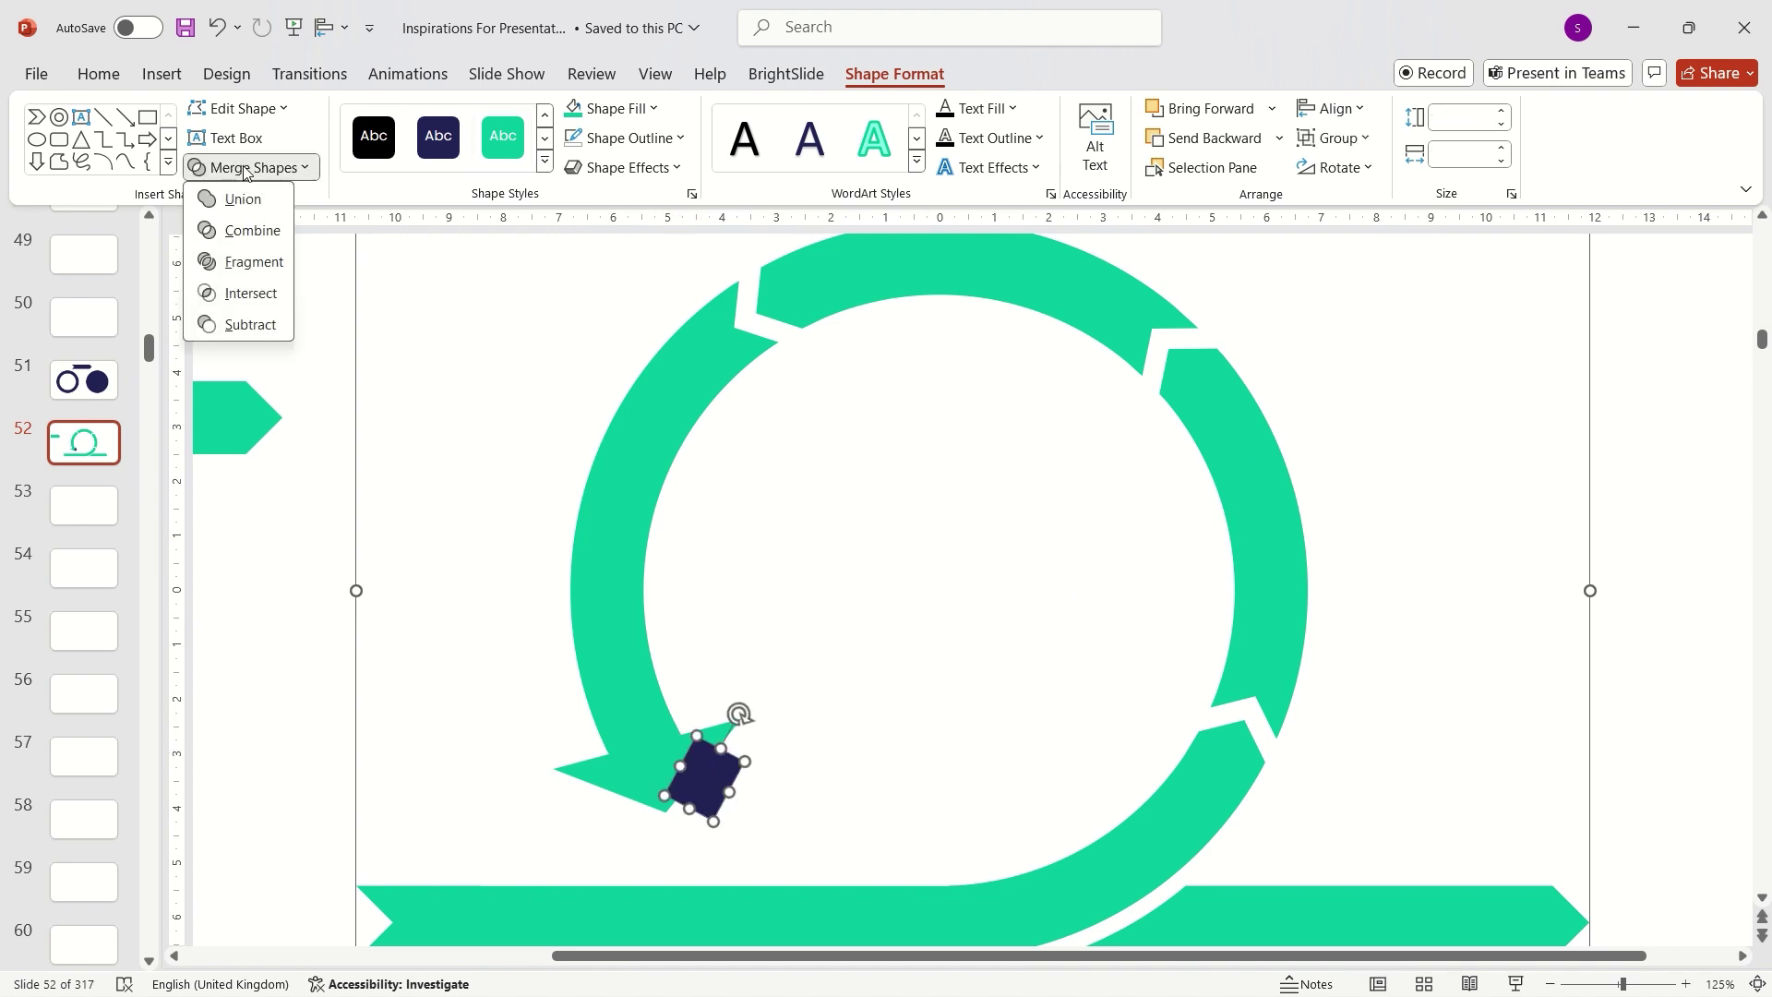
pyautogui.click(253, 327)
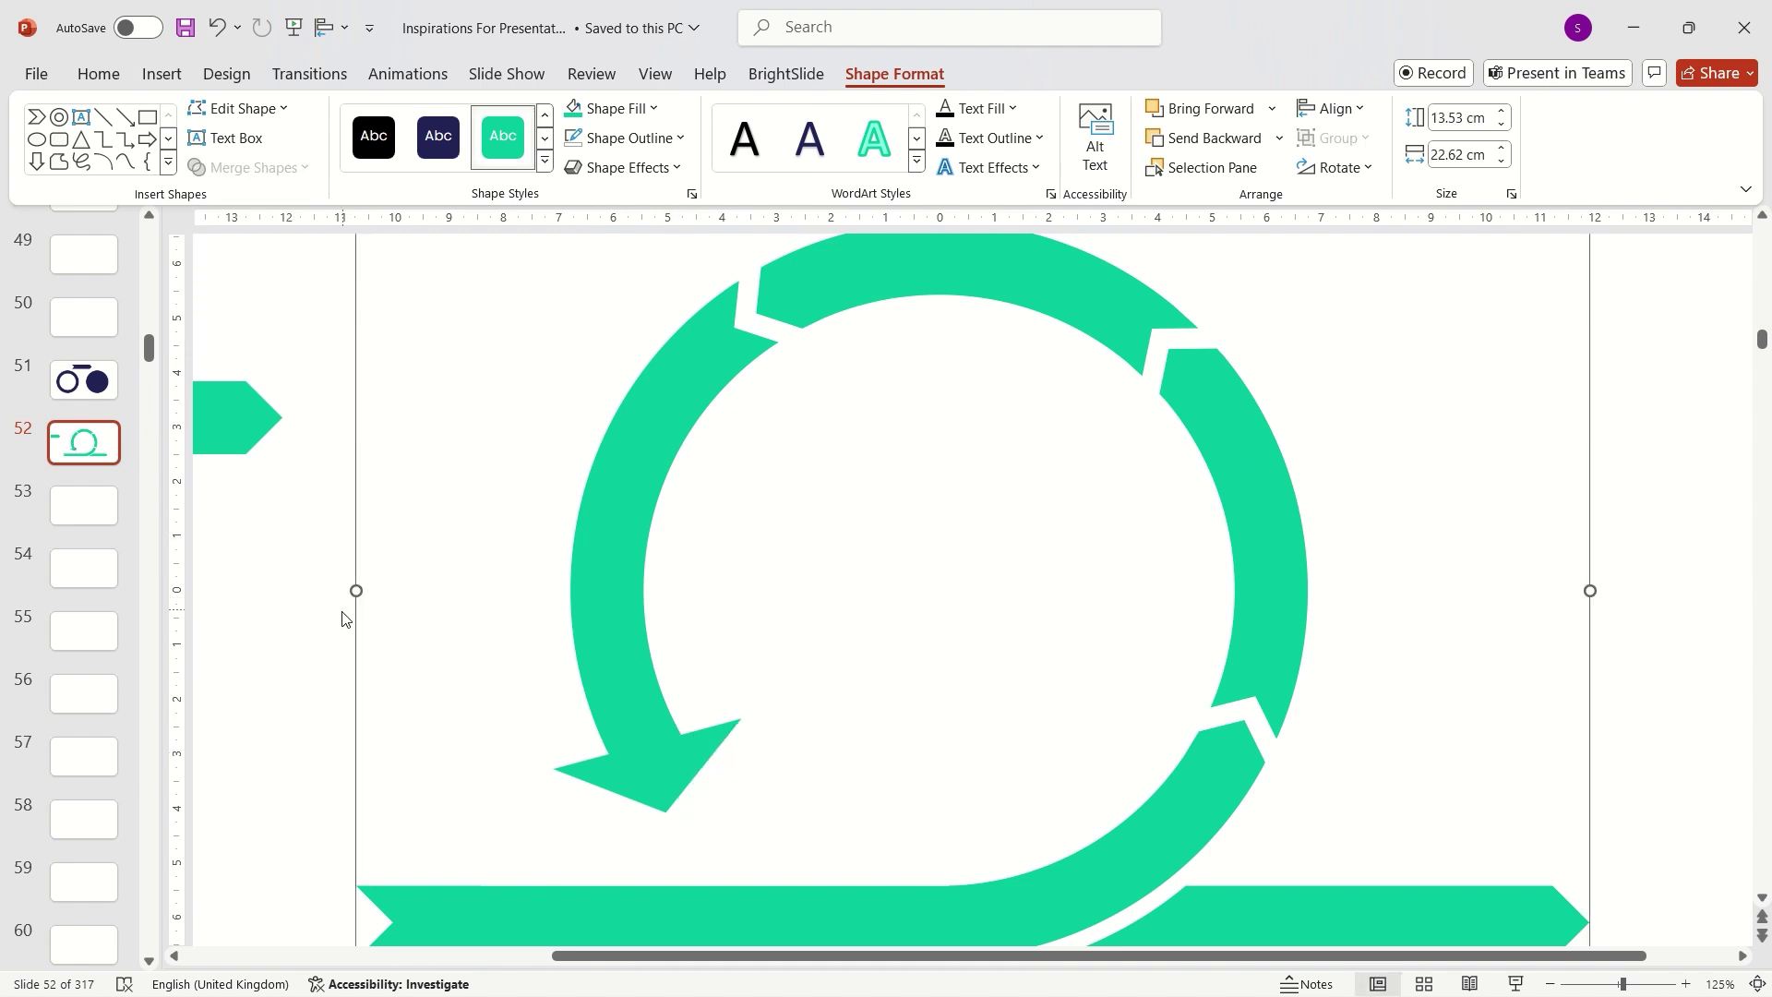
pyautogui.click(807, 779)
pyautogui.click(702, 733)
pyautogui.keyDown('shift'); pyautogui.click(645, 680); pyautogui.keyUp('shift')
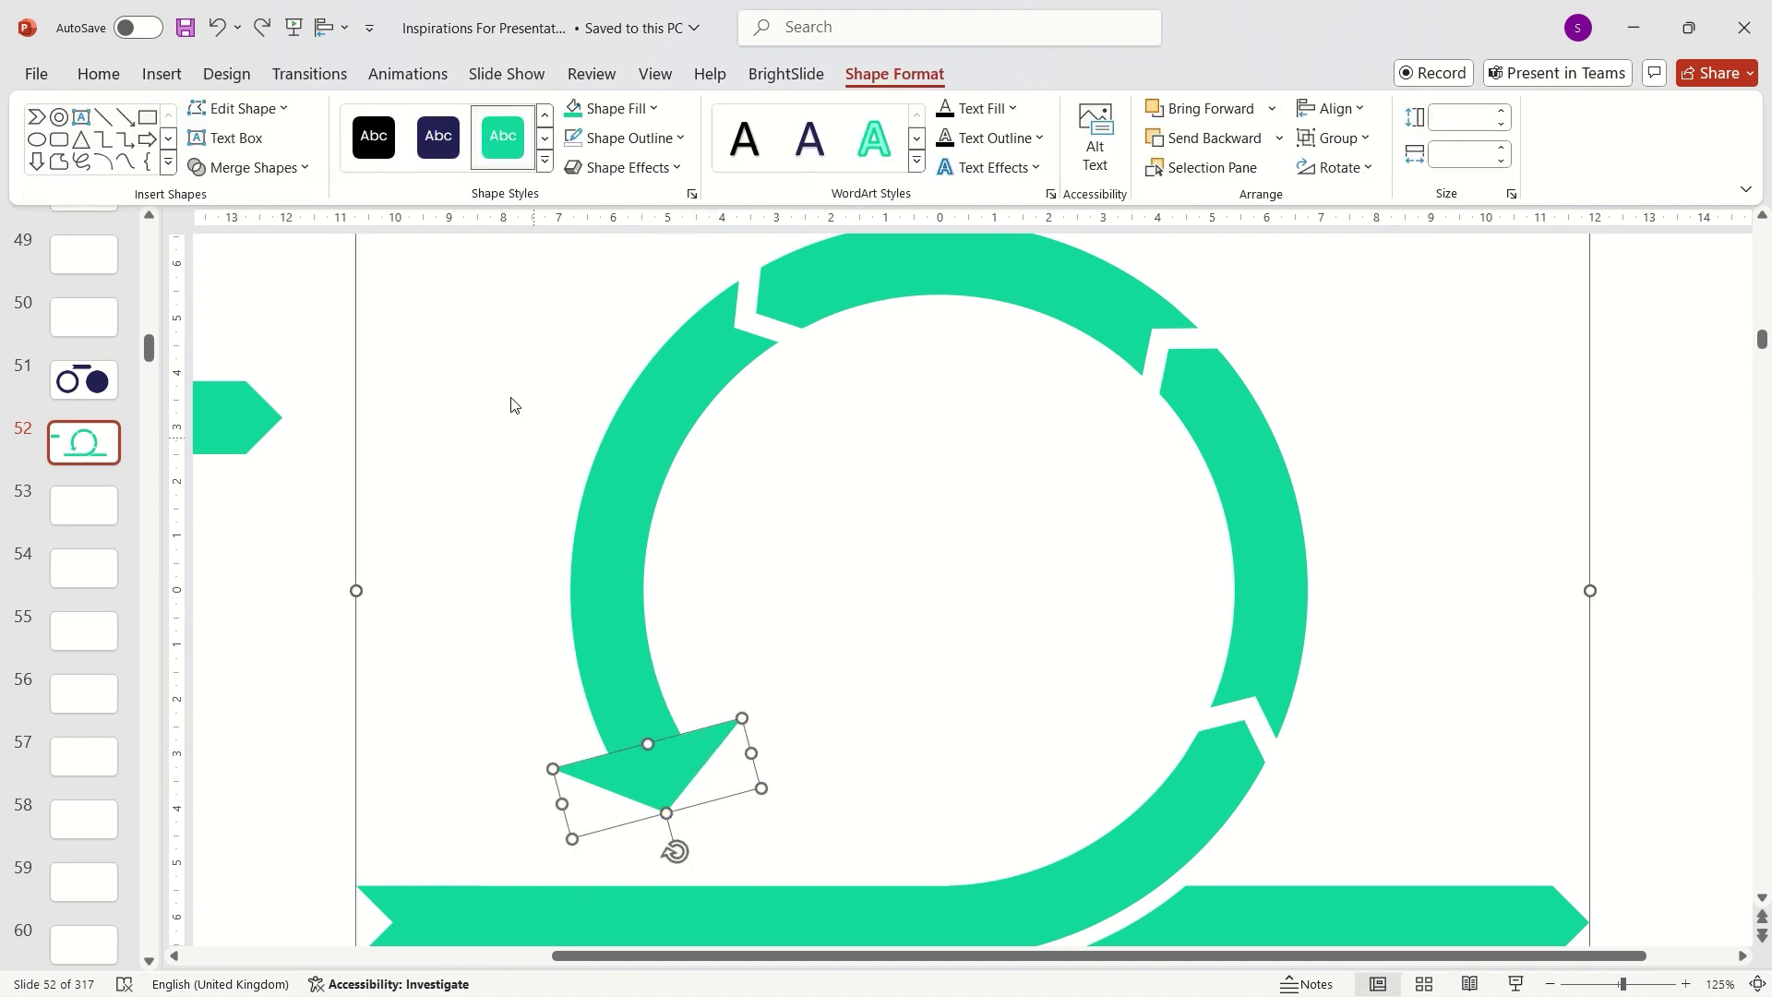
pyautogui.click(292, 171)
# Union the green triangle and arc into a single arrow shape
pyautogui.click(249, 195)
pyautogui.keyDown('ctrl'); pyautogui.scroll(-5, 585, 554); pyautogui.keyUp('ctrl')
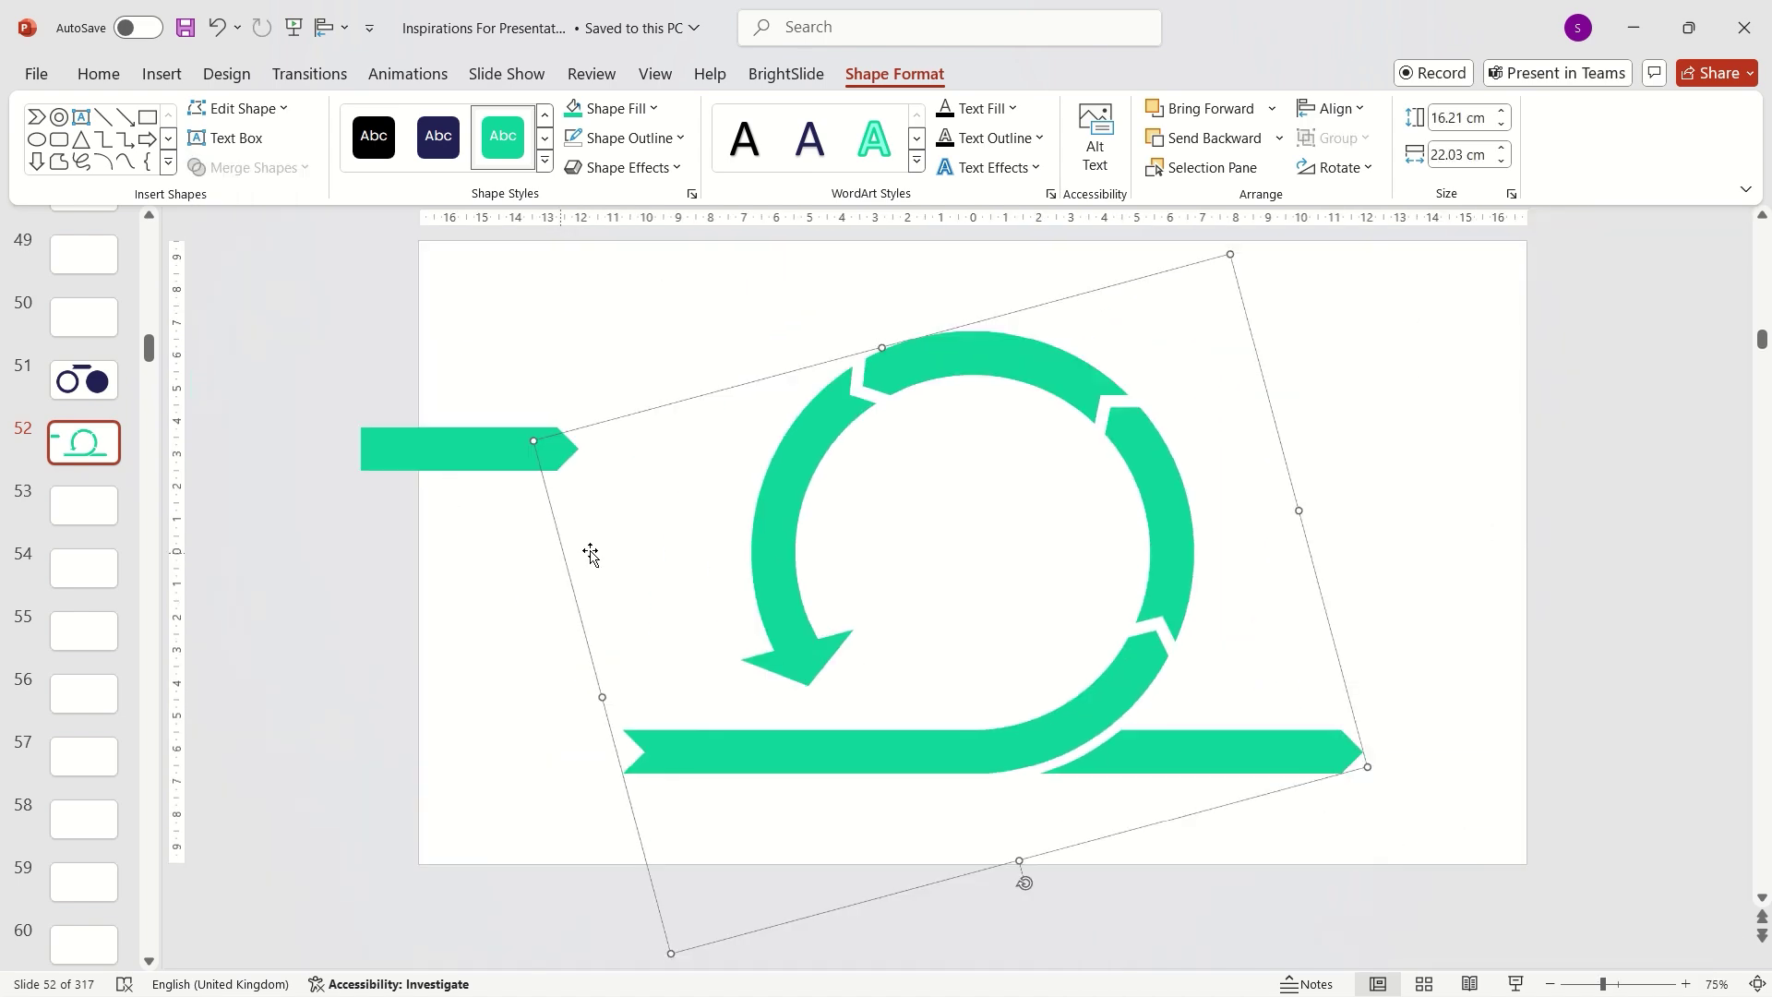
pyautogui.click(1418, 506)
# Copy the Preparation label onto the right arc, rotate it, and retype it as Execution
pyautogui.click(828, 799)
pyautogui.doubleClick(828, 800)
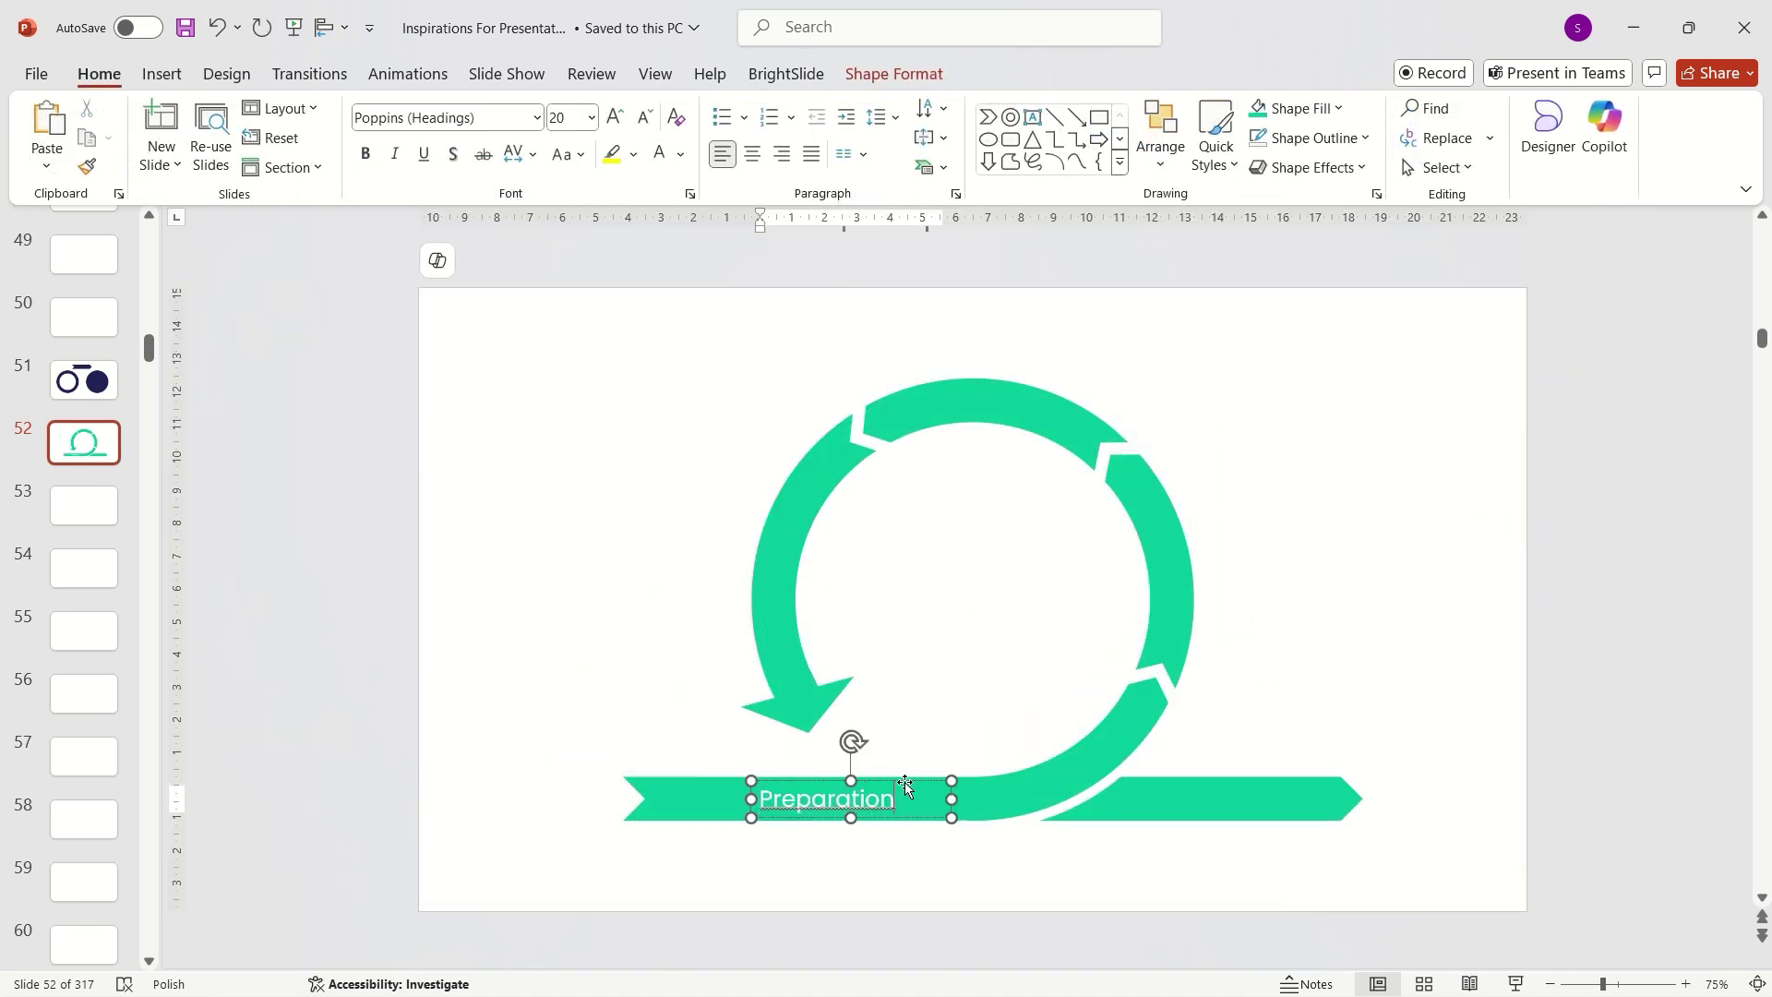
pyautogui.keyDown('ctrl'); pyautogui.moveTo(903, 781); pyautogui.dragTo(1217, 555); pyautogui.keyUp('ctrl')
pyautogui.moveTo(1165, 517); pyautogui.dragTo(1025, 416)
pyautogui.write('Execution')
# Copy labels onto the top and left arcs, retyped as Evaluation and Integration
pyautogui.moveTo(1081, 402); pyautogui.dragTo(1057, 362)
pyautogui.doubleClick(1009, 395)
pyautogui.write('E')
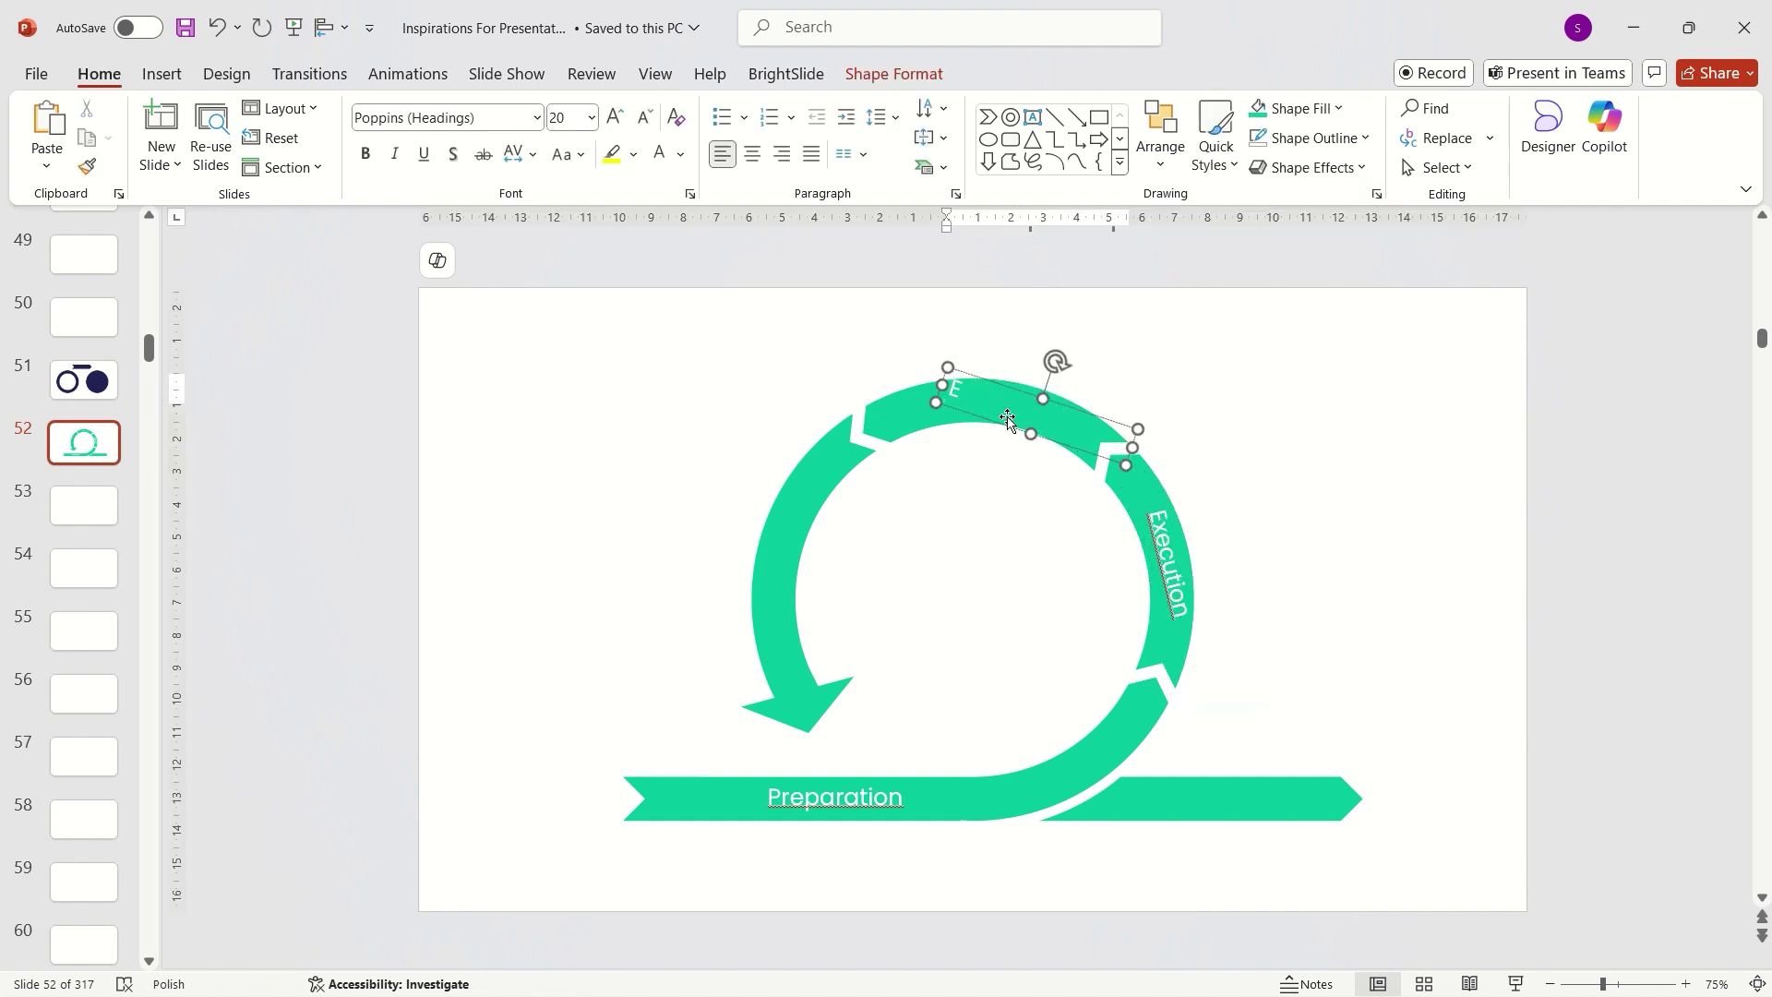
pyautogui.write('valuation')
pyautogui.keyDown('ctrl'); pyautogui.moveTo(1025, 420); pyautogui.dragTo(736, 512); pyautogui.keyUp('ctrl')
pyautogui.write('Integration')
pyautogui.click(1172, 565)
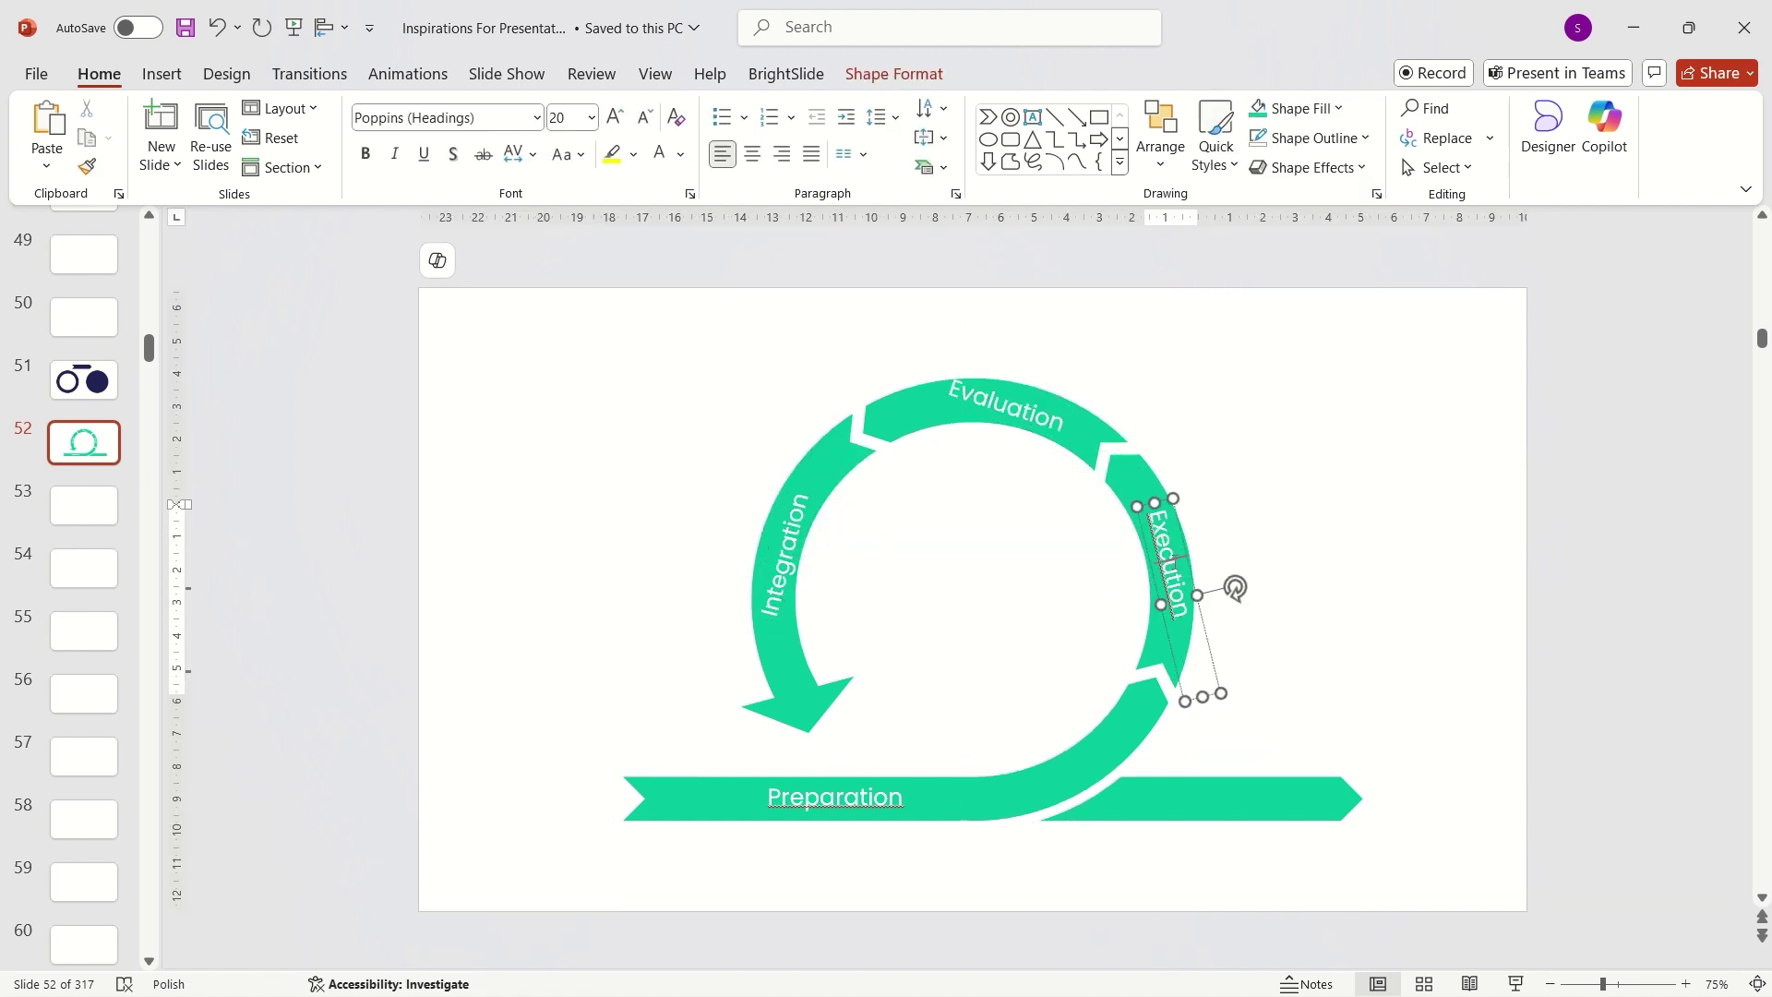
pyautogui.keyDown('shift'); pyautogui.click(1069, 417); pyautogui.keyUp('shift')
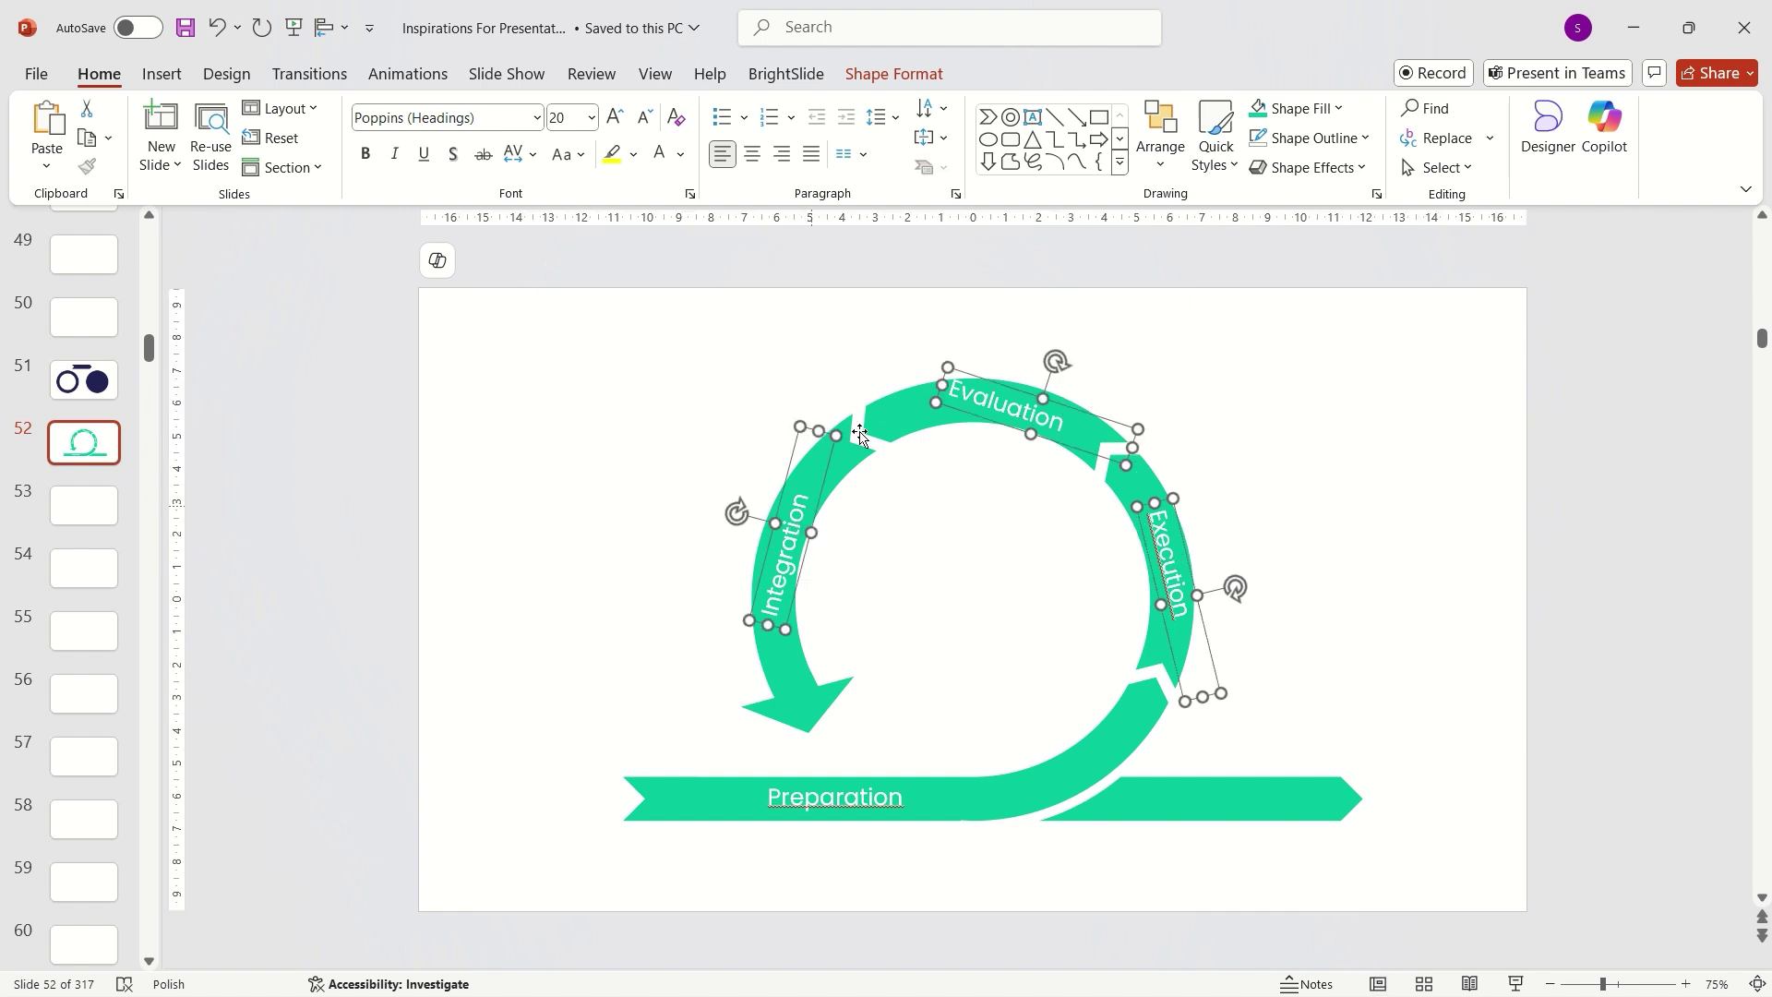
# Apply the Arch text transform to the selected arc labels
pyautogui.click(919, 79)
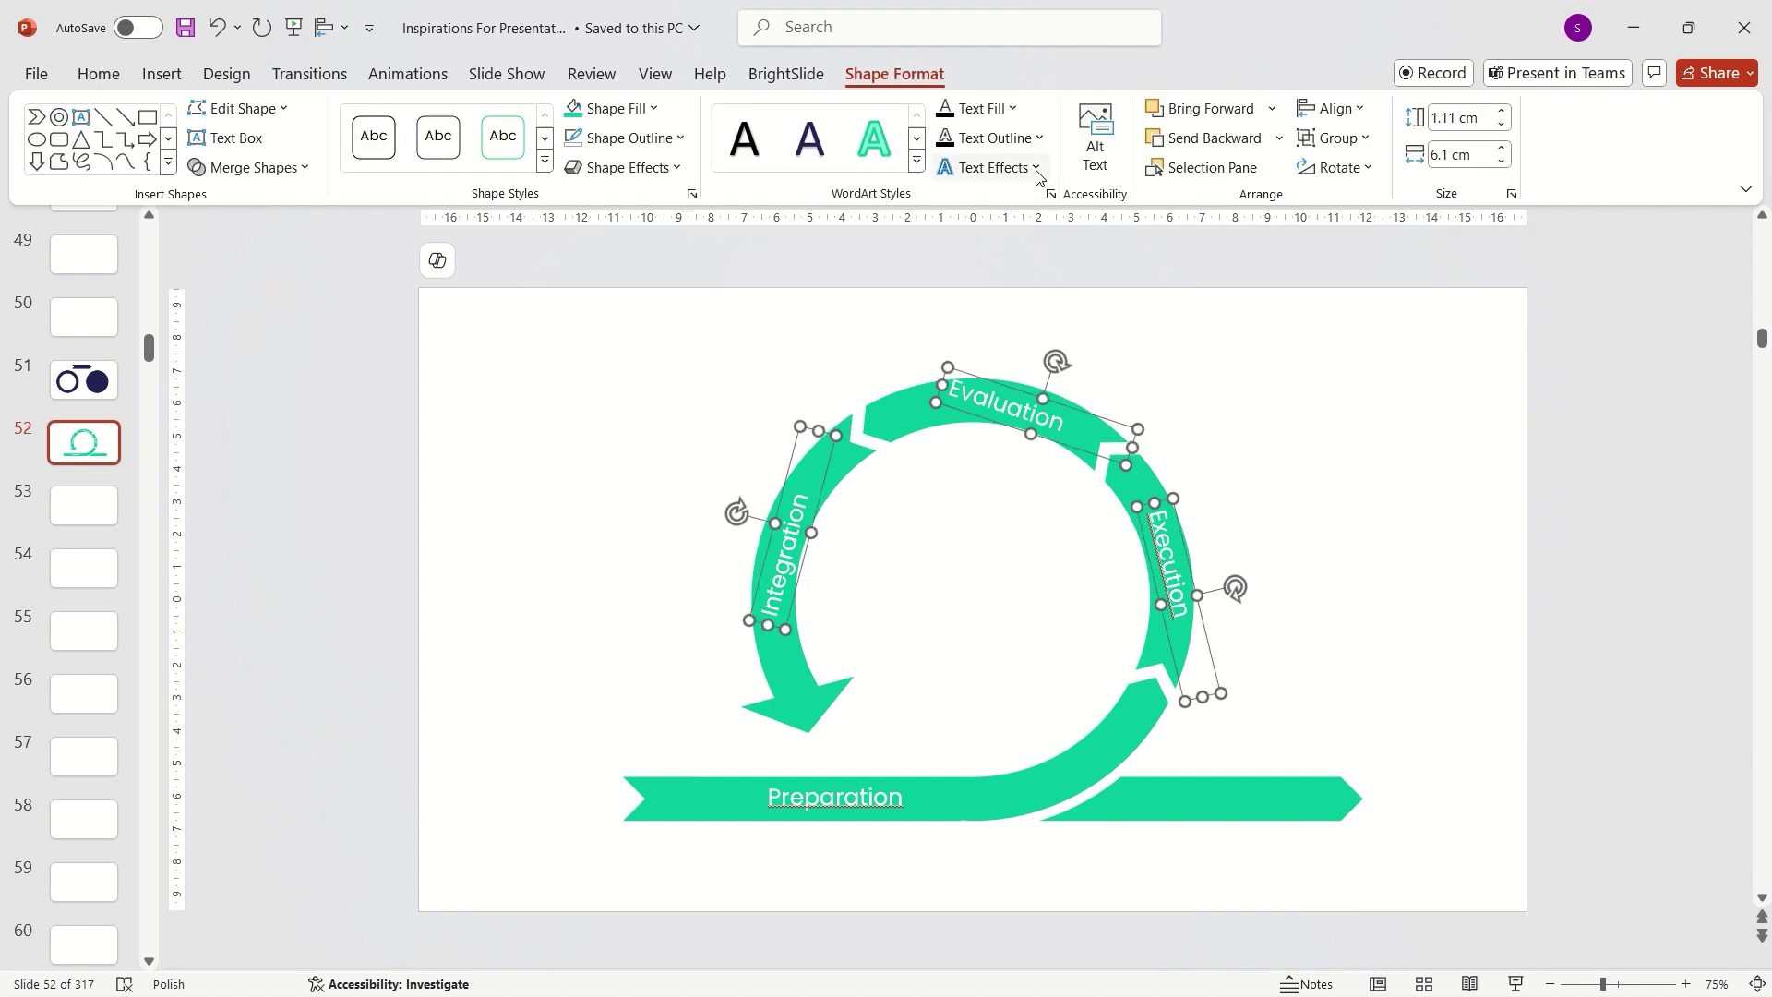
pyautogui.click(1037, 170)
pyautogui.moveTo(1081, 452)
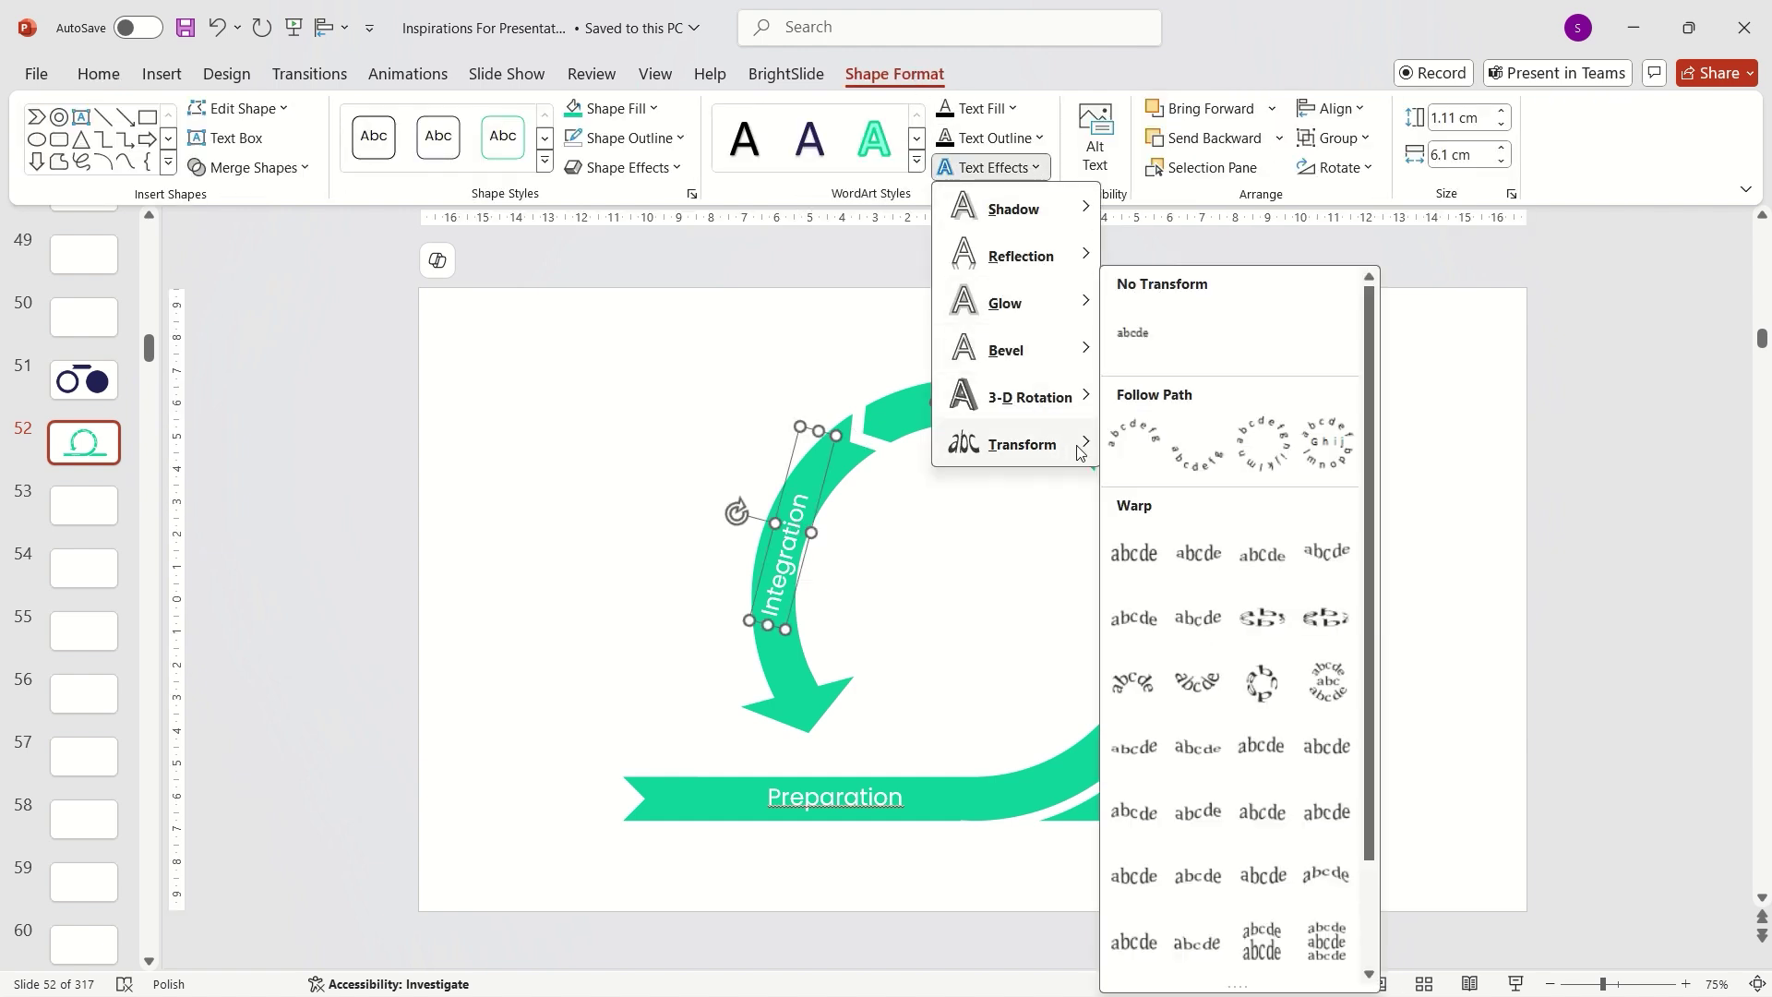
pyautogui.click(1141, 444)
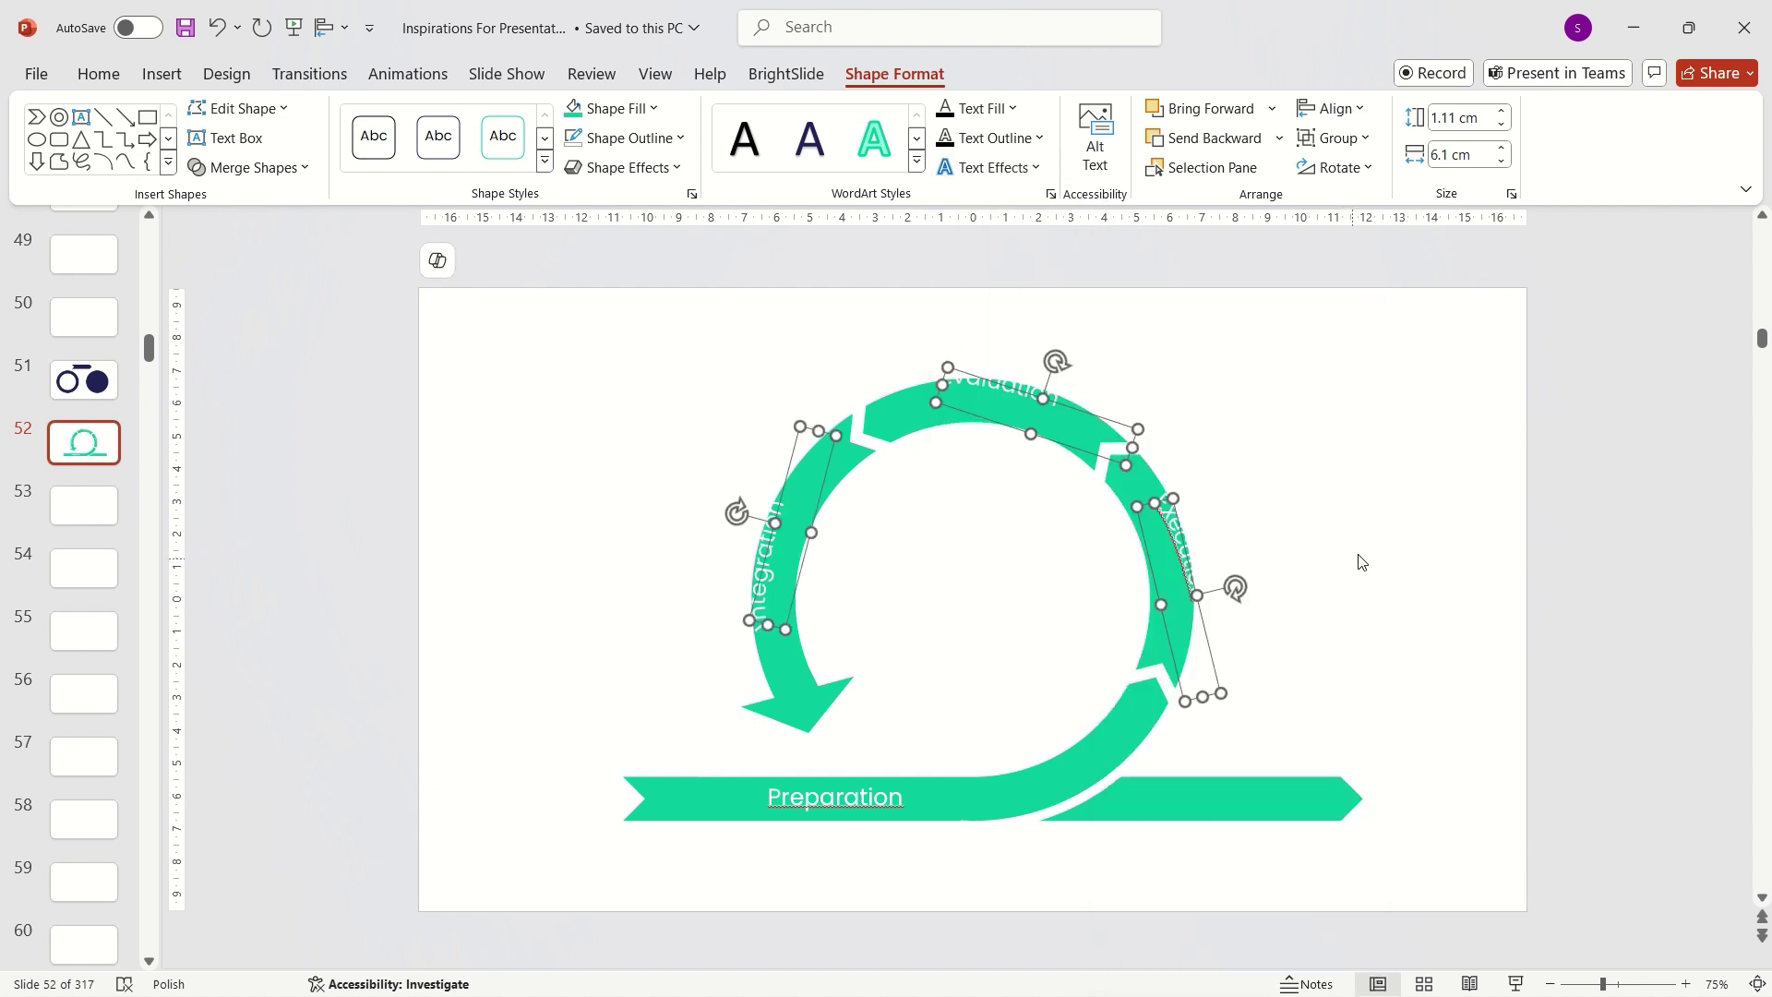
pyautogui.click(1254, 578)
# Widen the Execution label to 2.62 cm, adjust its arch, and rotate it to fit the arc
pyautogui.click(1177, 609)
pyautogui.scroll(5, 1176, 619)
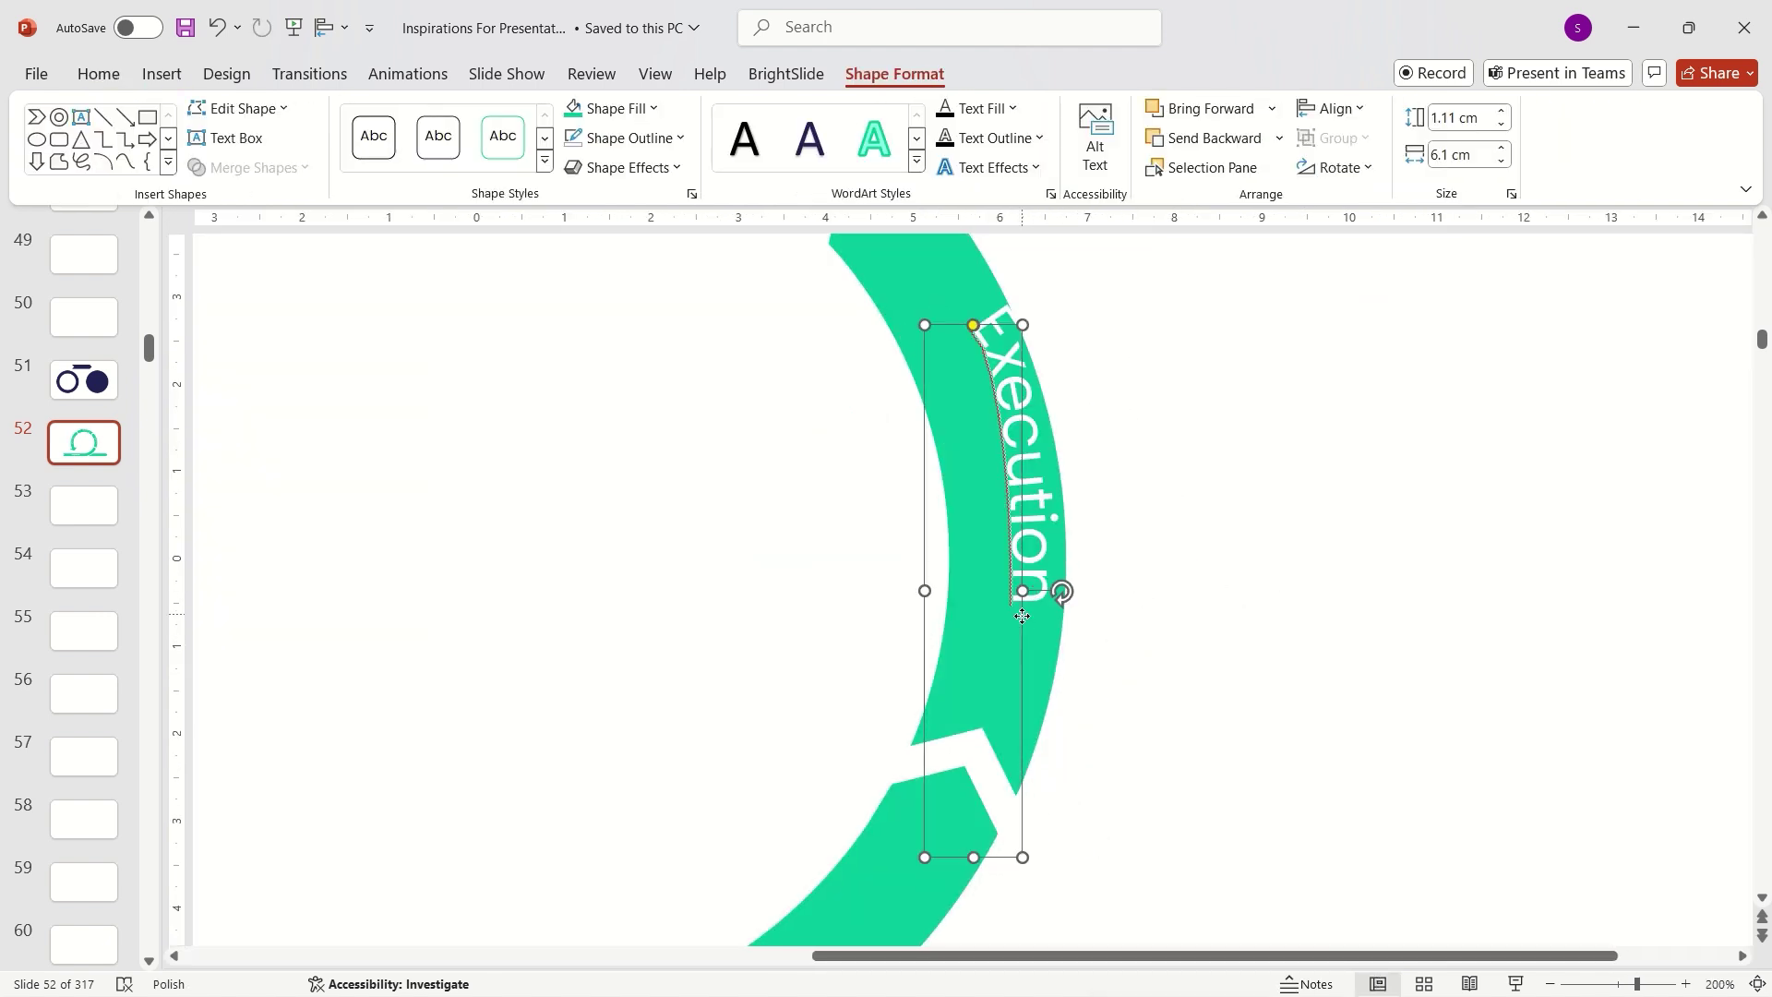
pyautogui.moveTo(901, 591); pyautogui.dragTo(769, 591)
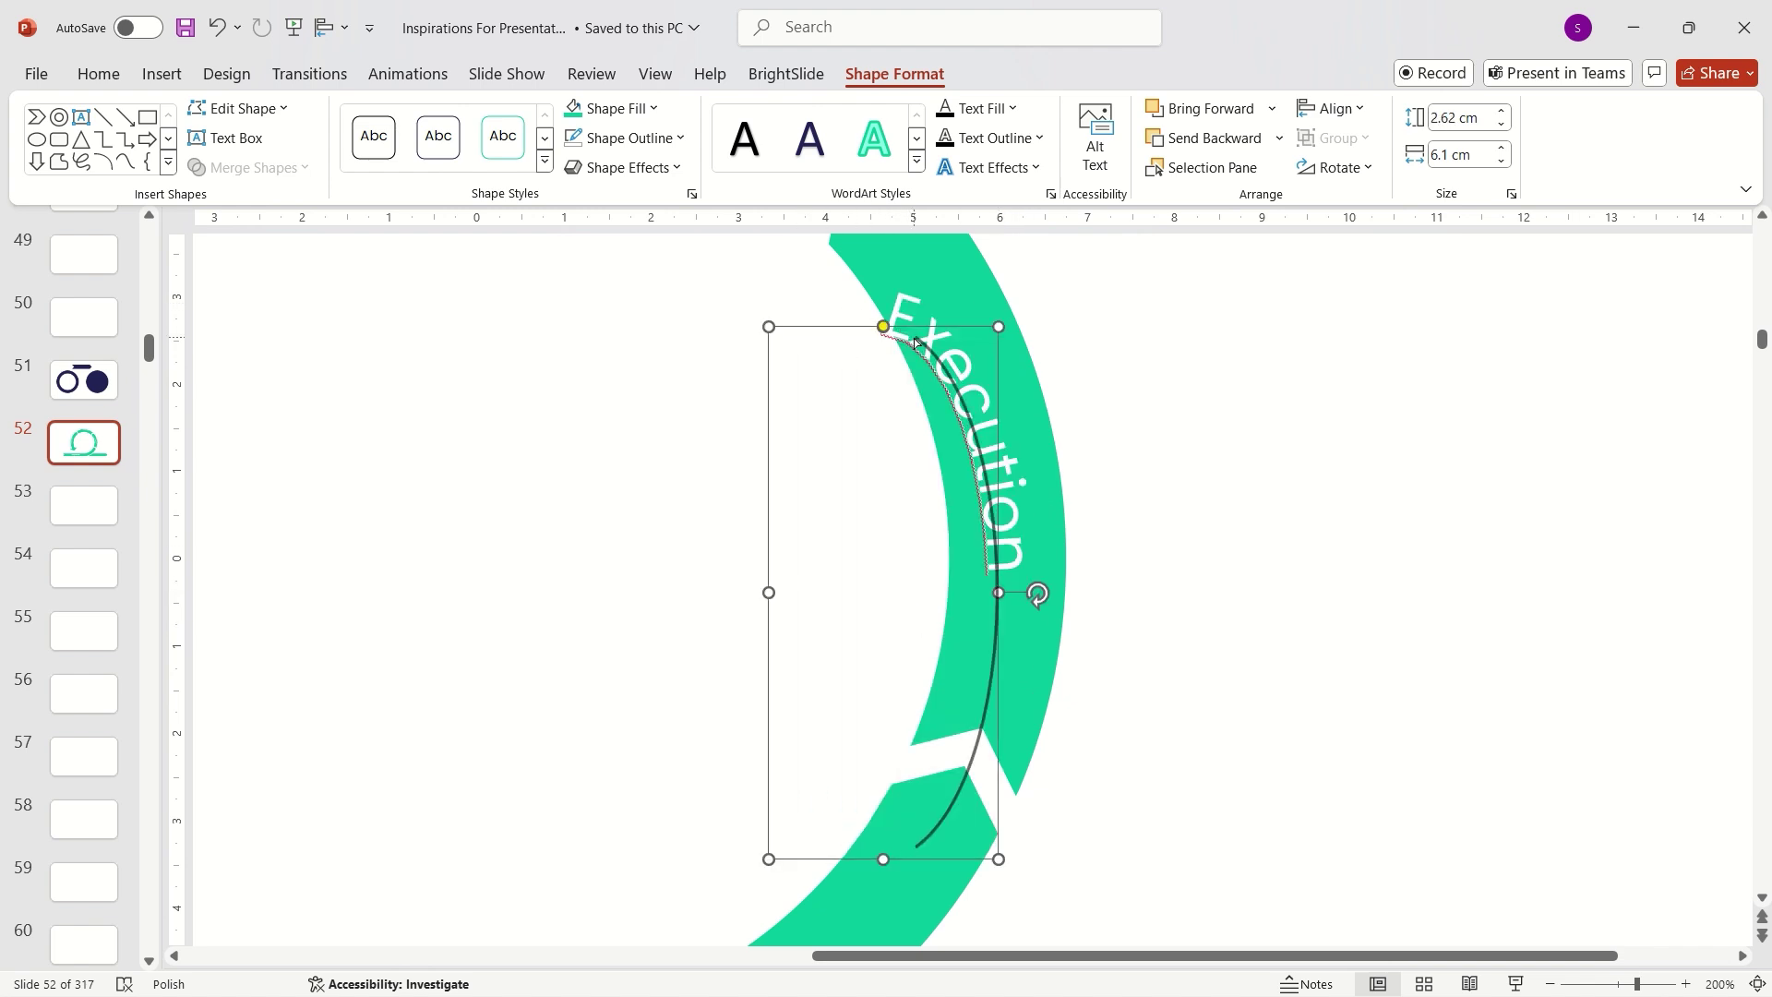
pyautogui.moveTo(916, 343); pyautogui.dragTo(922, 585)
pyautogui.click(1052, 585)
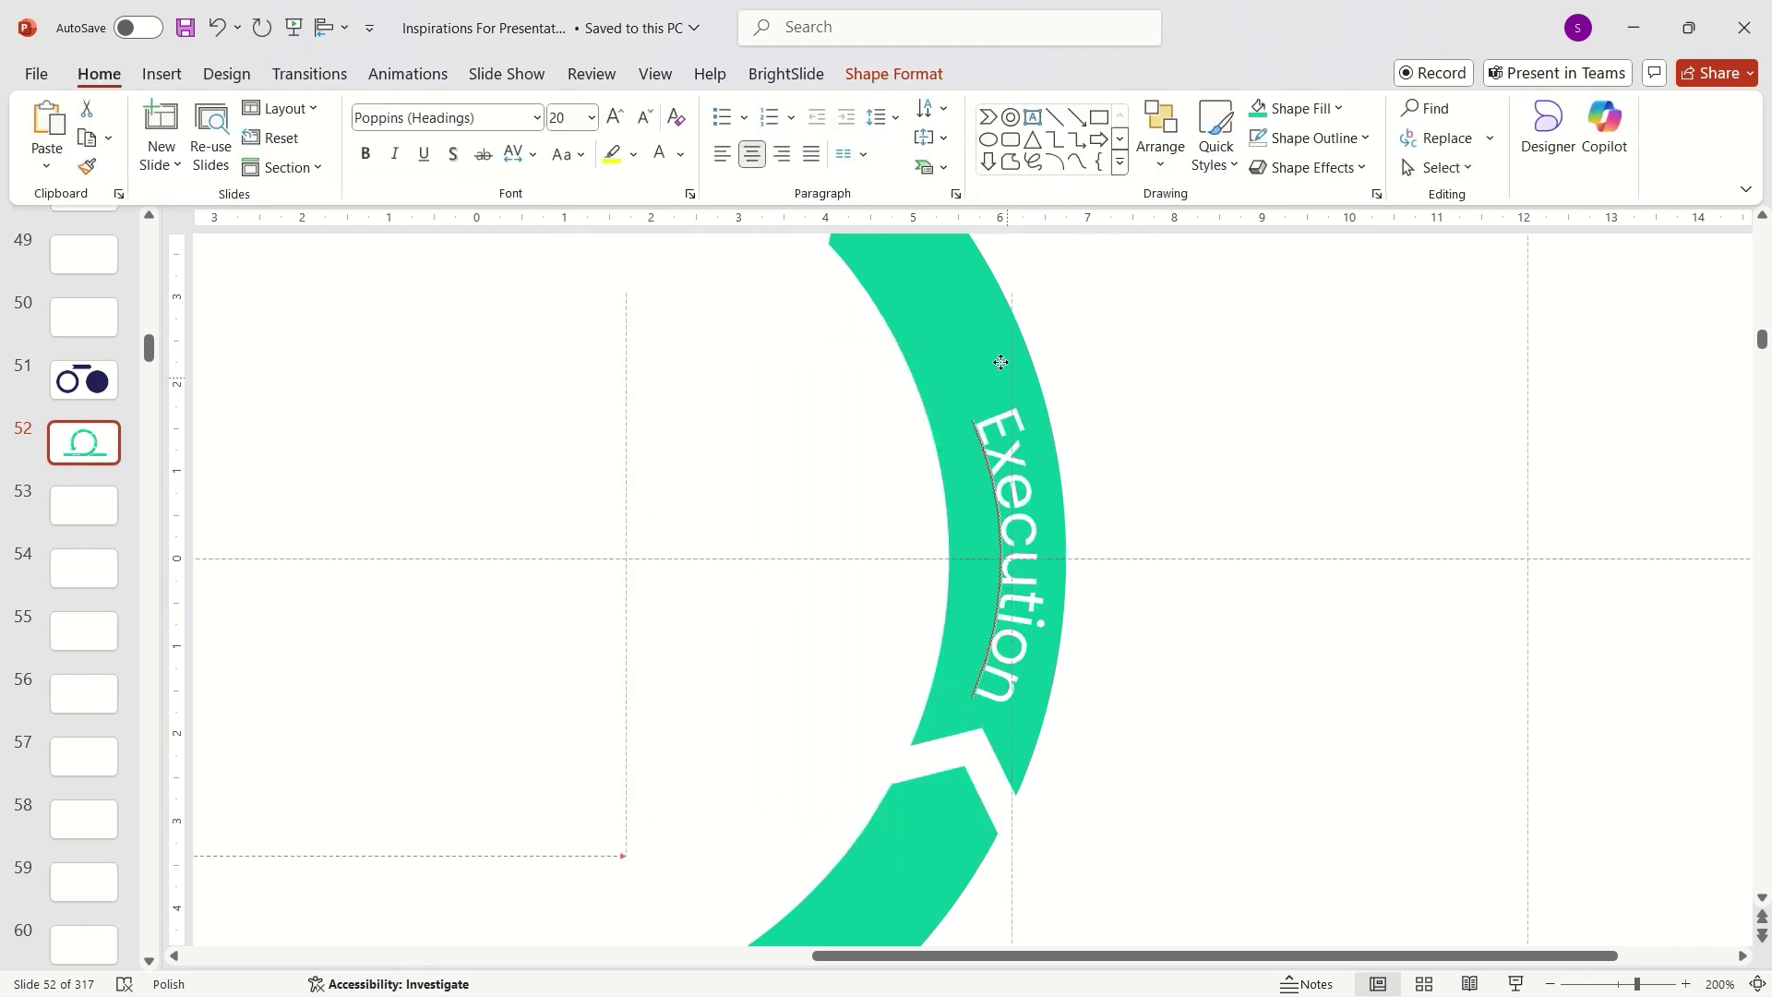
pyautogui.click(991, 342)
pyautogui.moveTo(1041, 505); pyautogui.dragTo(1029, 463)
pyautogui.scroll(-3, 1169, 550)
# Centre the Evaluation label on the top arc and fit Integration's position and curvature to the left arc
pyautogui.click(917, 282)
pyautogui.moveTo(917, 282); pyautogui.dragTo(848, 318)
pyautogui.moveTo(542, 576); pyautogui.dragTo(553, 590)
pyautogui.scroll(5, 546, 566)
pyautogui.scroll(-3, 1006, 594)
pyautogui.moveTo(943, 852); pyautogui.dragTo(936, 838)
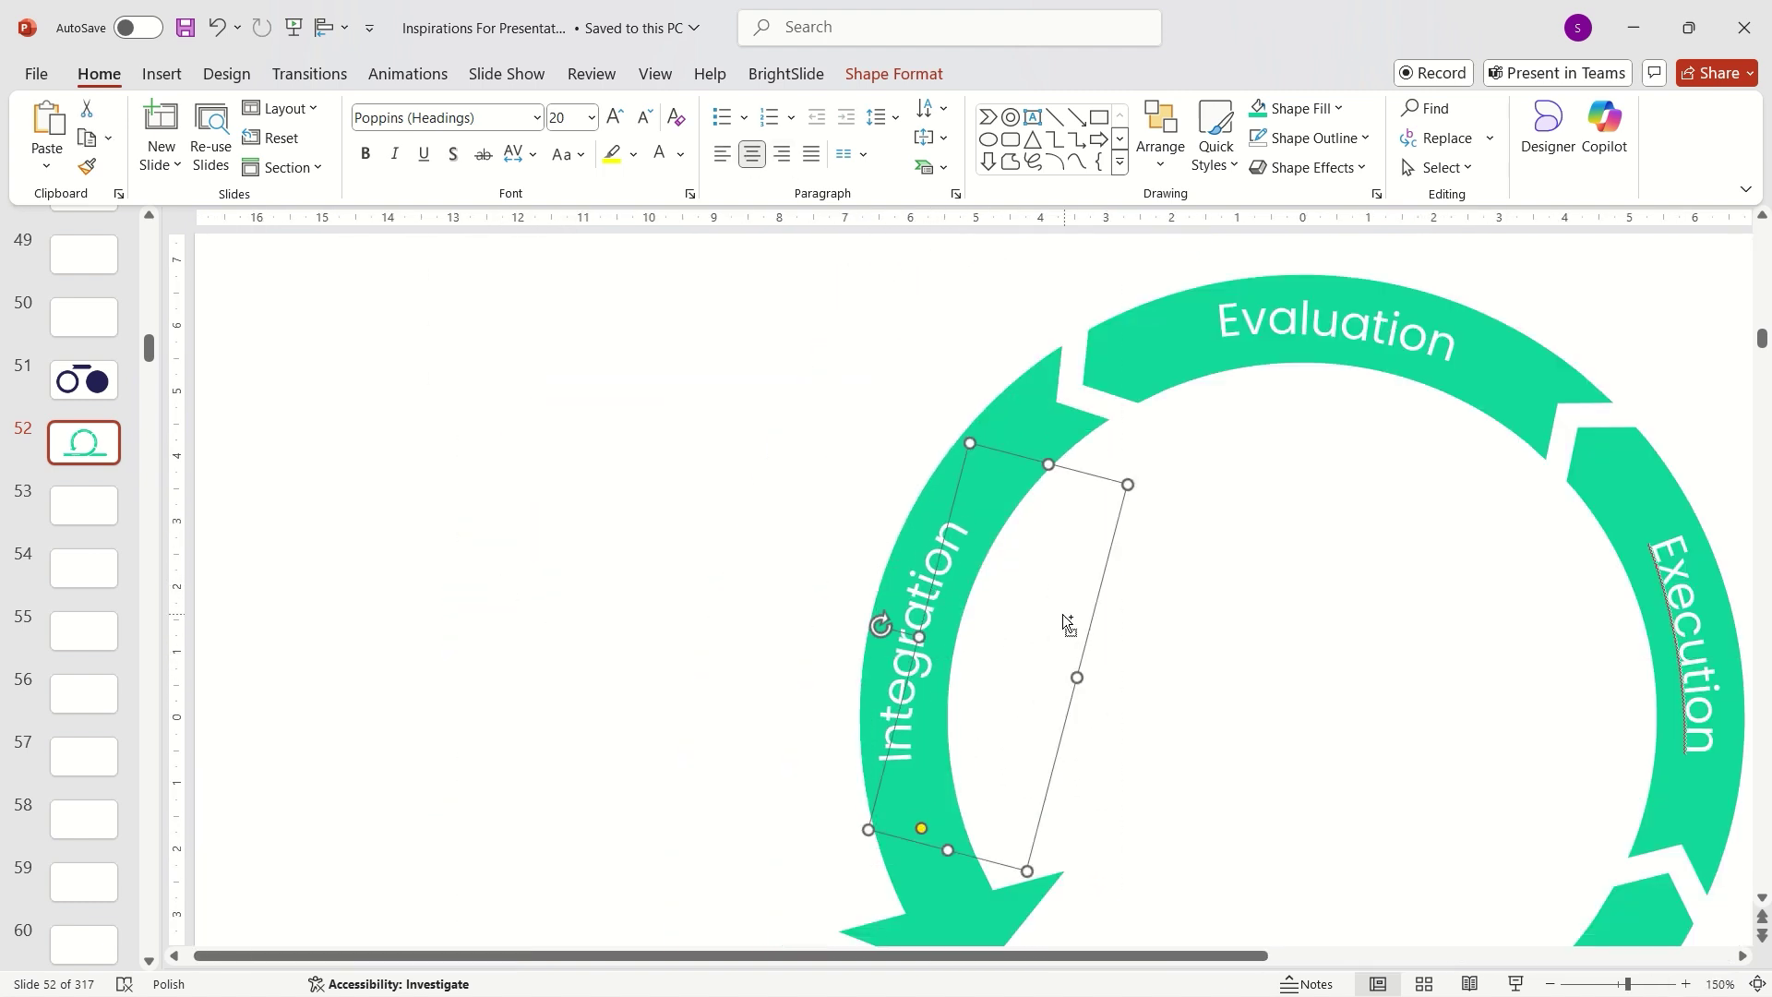
pyautogui.scroll(-5, 1375, 563)
# Check the placement of the Evaluation, Preparation and Execution labels around the ring
pyautogui.click(1376, 563)
pyautogui.click(990, 407)
pyautogui.scroll(5, 989, 406)
pyautogui.scroll(-5, 997, 370)
pyautogui.click(831, 794)
pyautogui.scroll(5, 831, 794)
pyautogui.scroll(-5, 935, 555)
pyautogui.click(1262, 483)
pyautogui.scroll(5, 1179, 558)
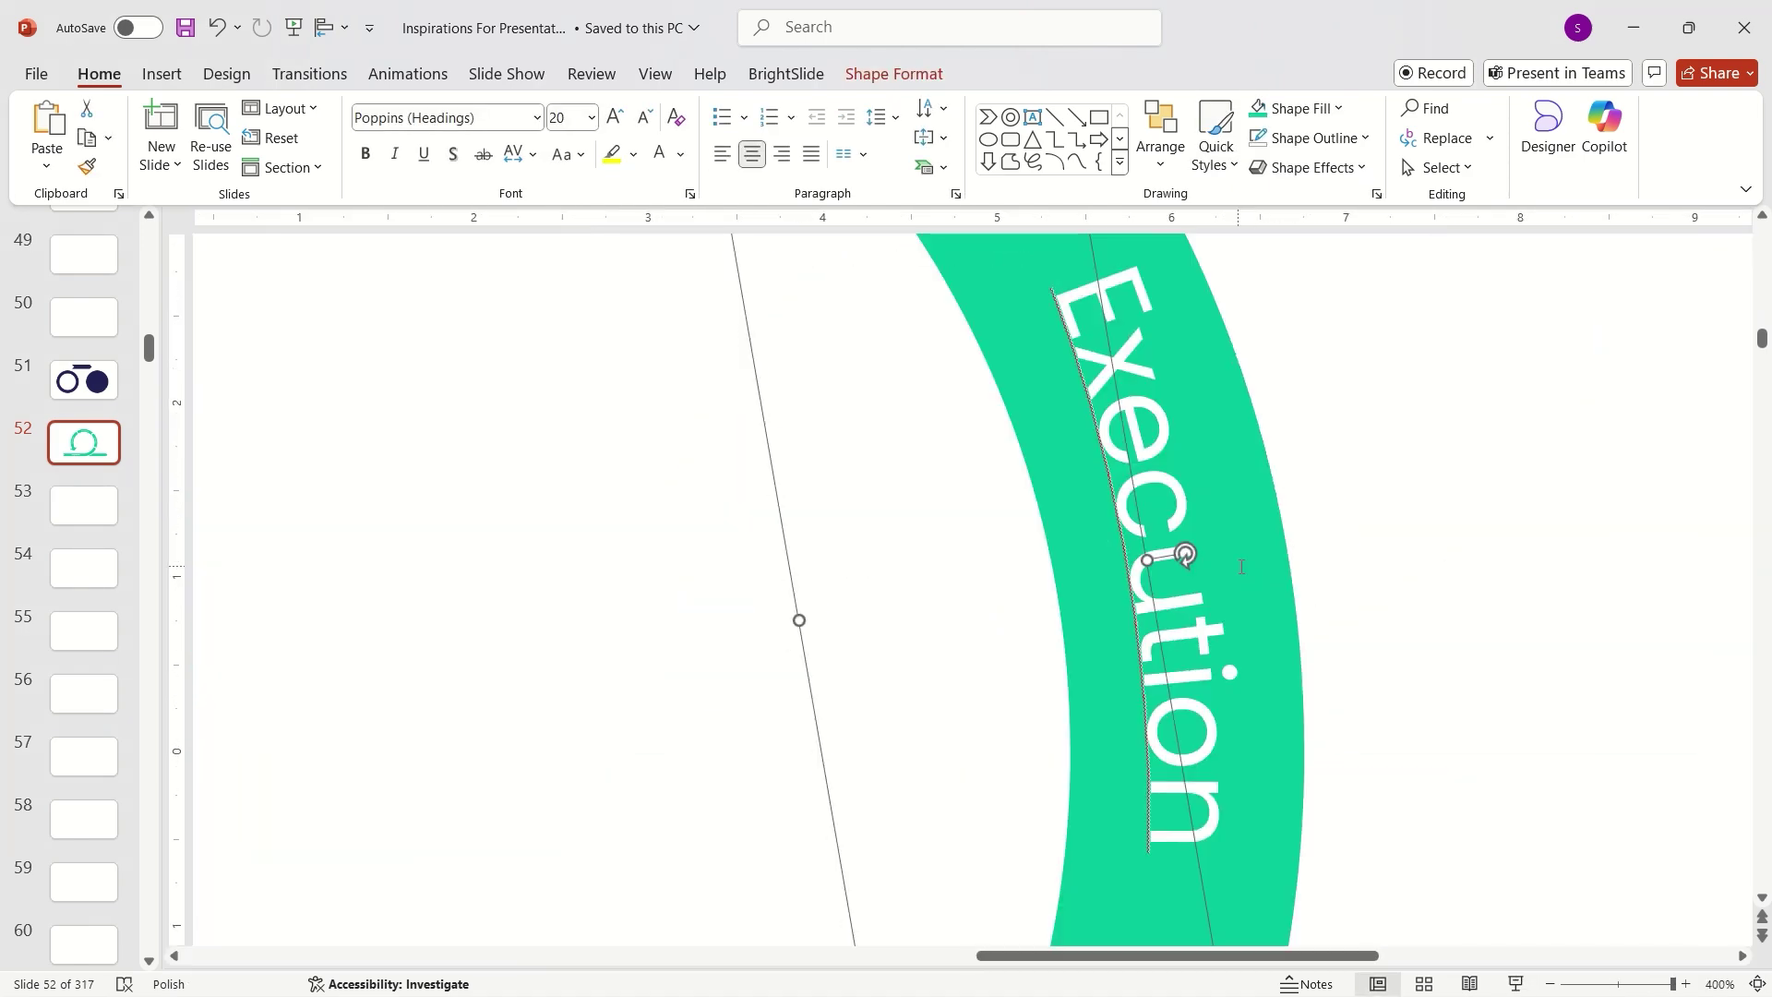
pyautogui.scroll(-5, 1210, 561)
pyautogui.click(992, 411)
pyautogui.scroll(5, 993, 411)
pyautogui.scroll(-5, 969, 432)
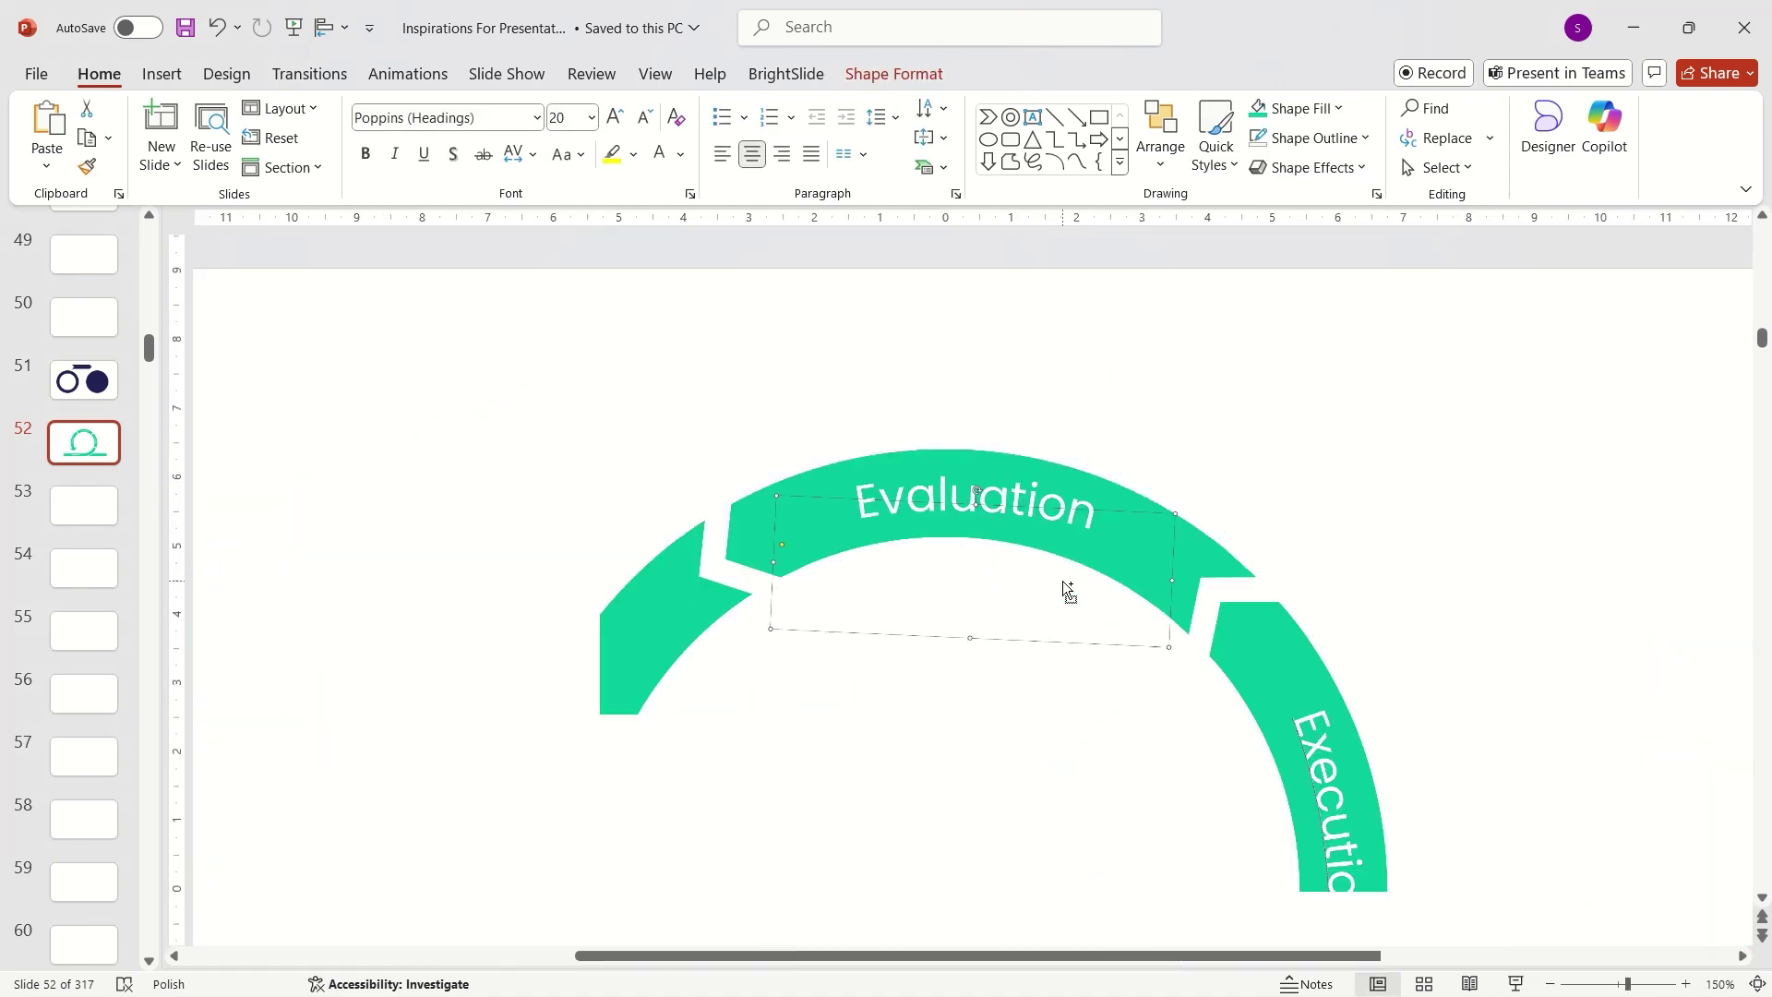